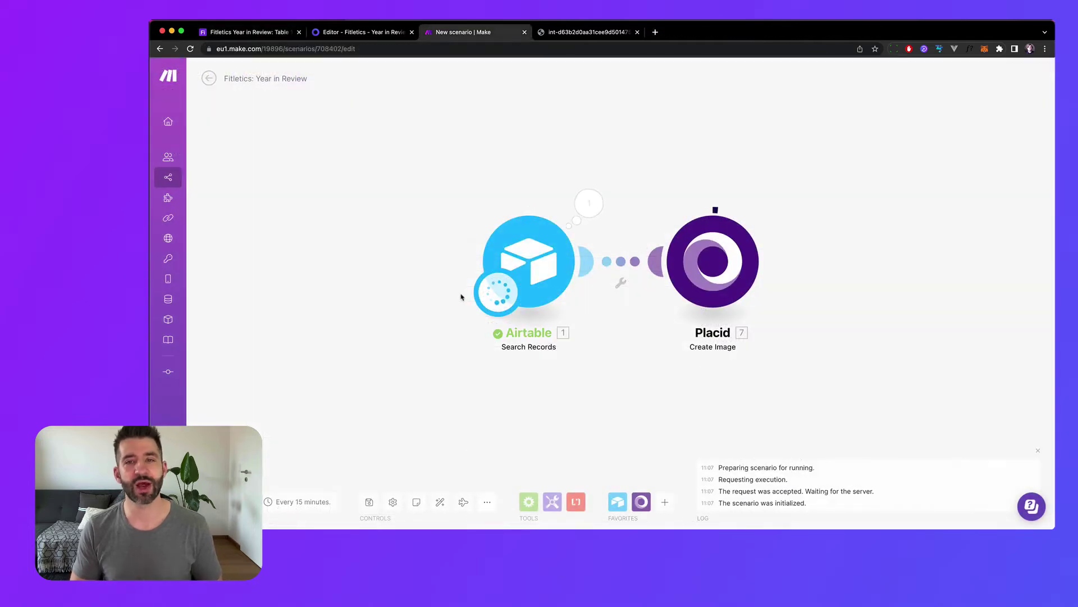
- View the generated fitness-year image showing 69 workouts, 207 tons lifted and 7245 calories burned
left_click(602, 35)
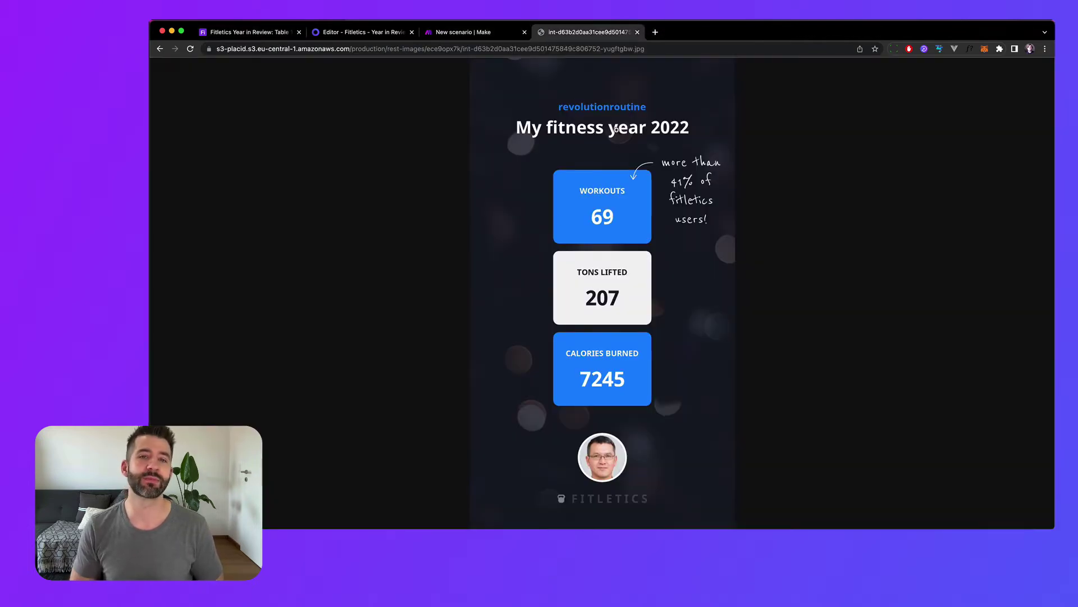
- Review the 20 Airtable fitness records by selecting the whole table from Profile Name, then clearing the selection
left_click(480, 35)
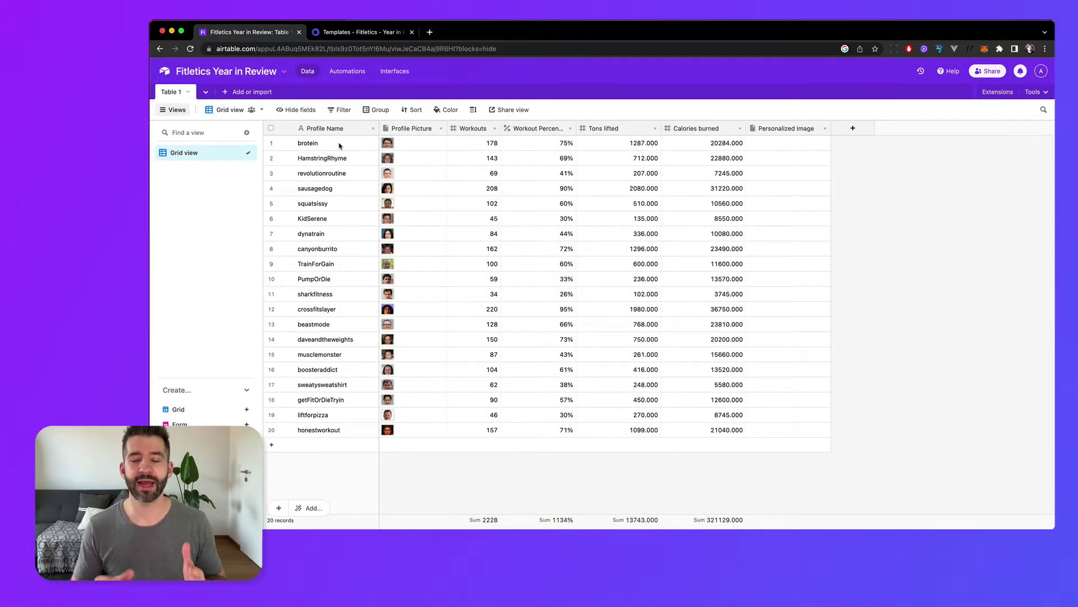
left_click(339, 145)
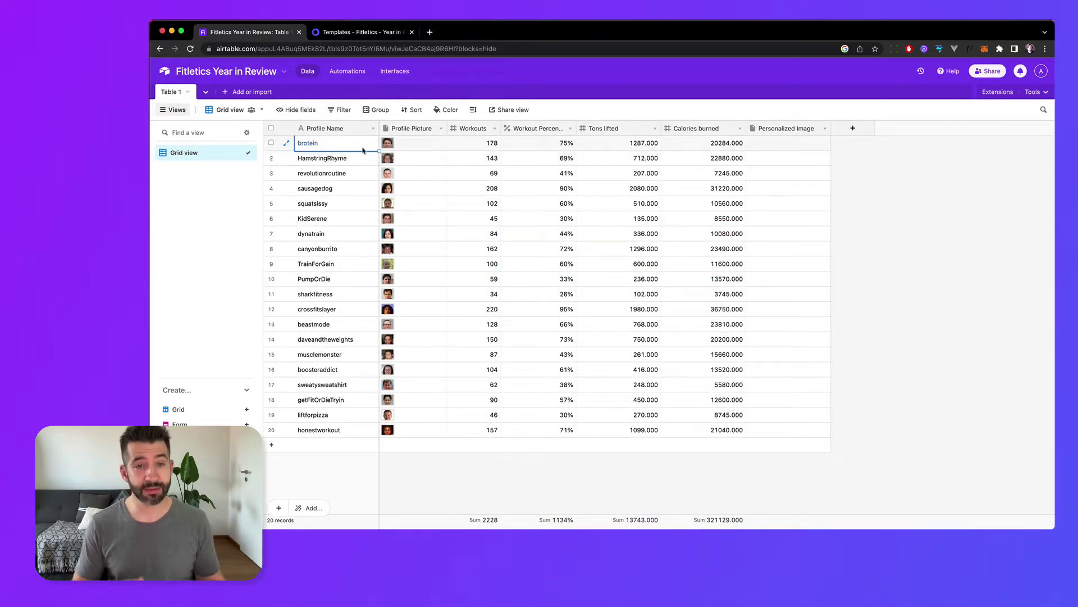
left_click_drag(362, 150, 798, 454)
left_click(925, 481)
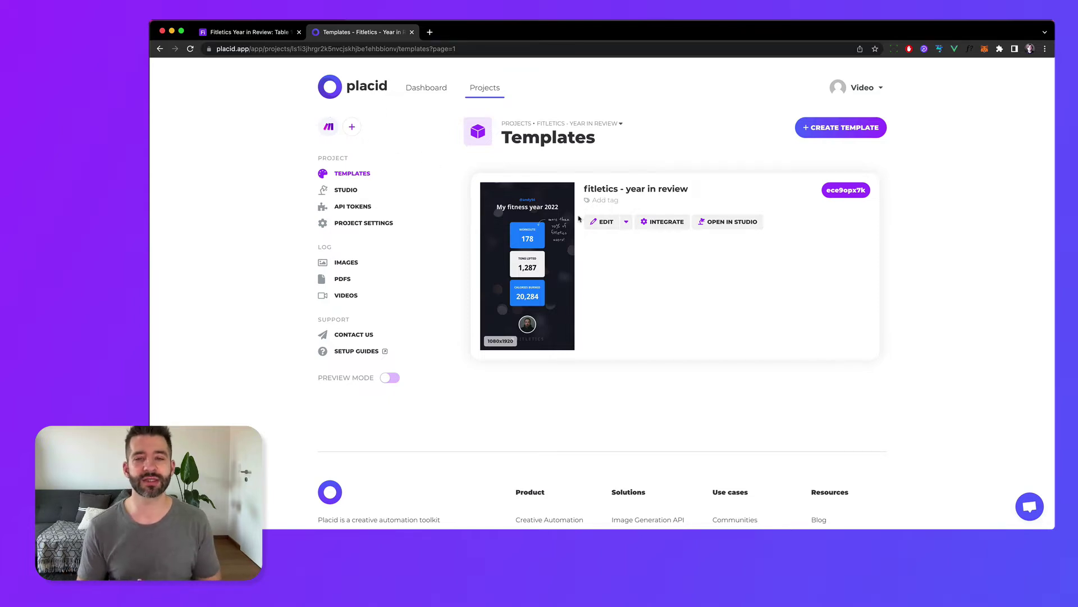
left_click(600, 223)
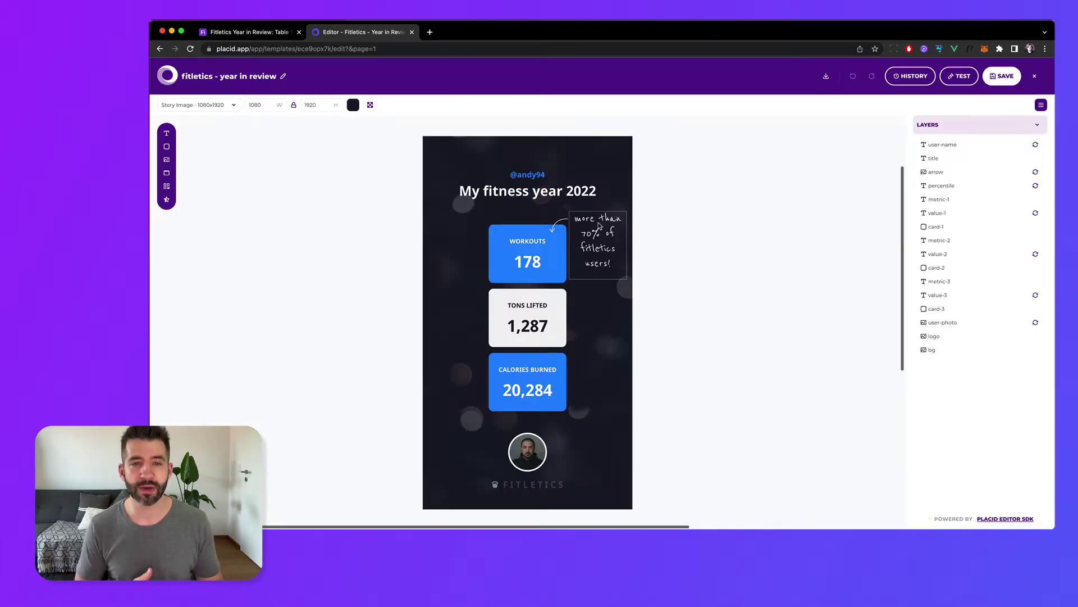
left_click(610, 250)
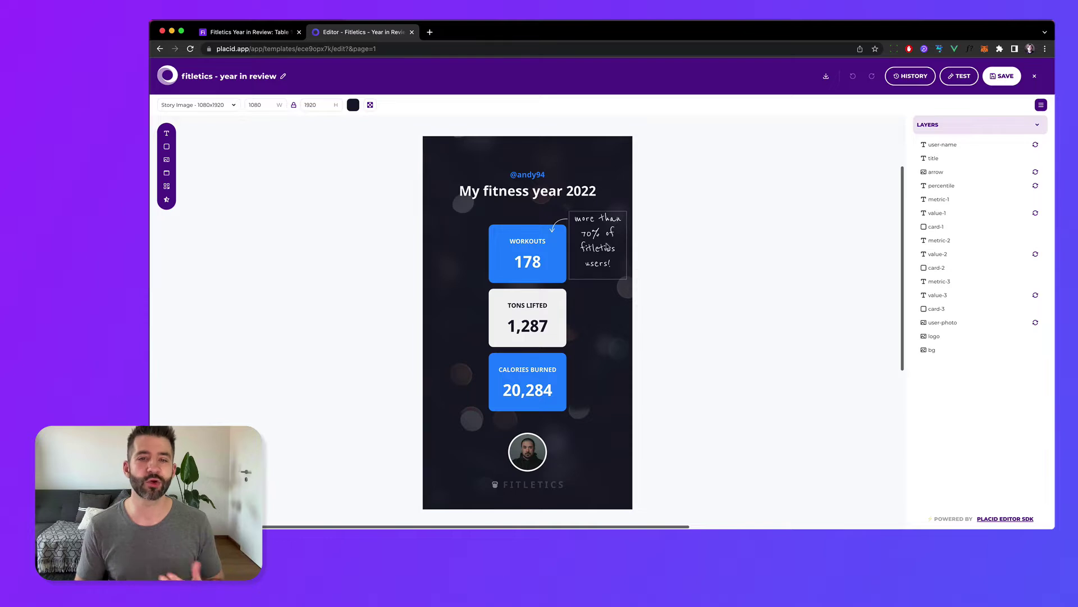
left_click_drag(600, 249, 568, 252)
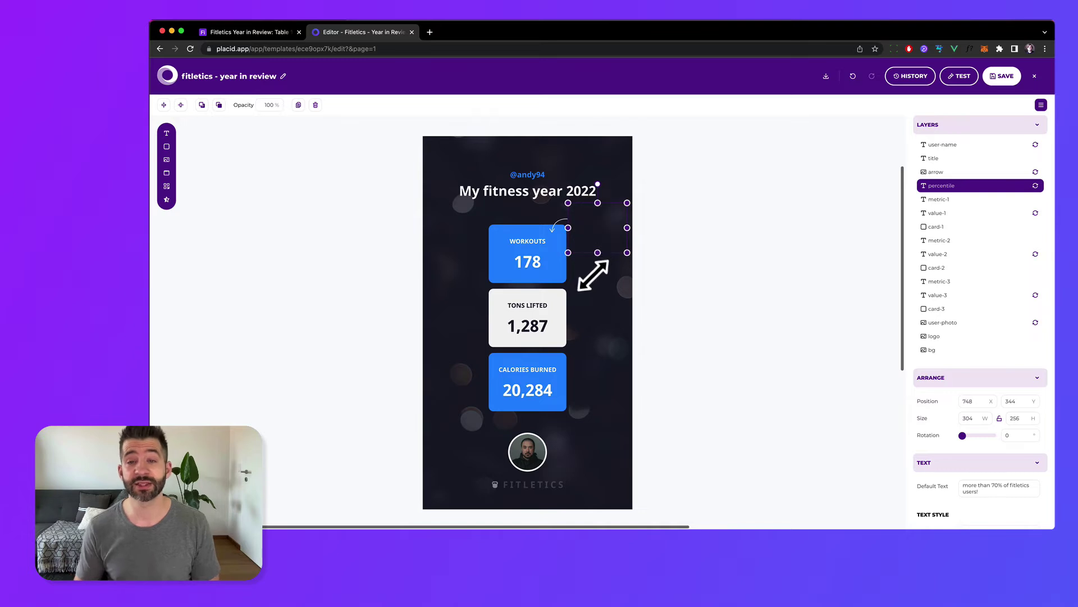
left_click(692, 313)
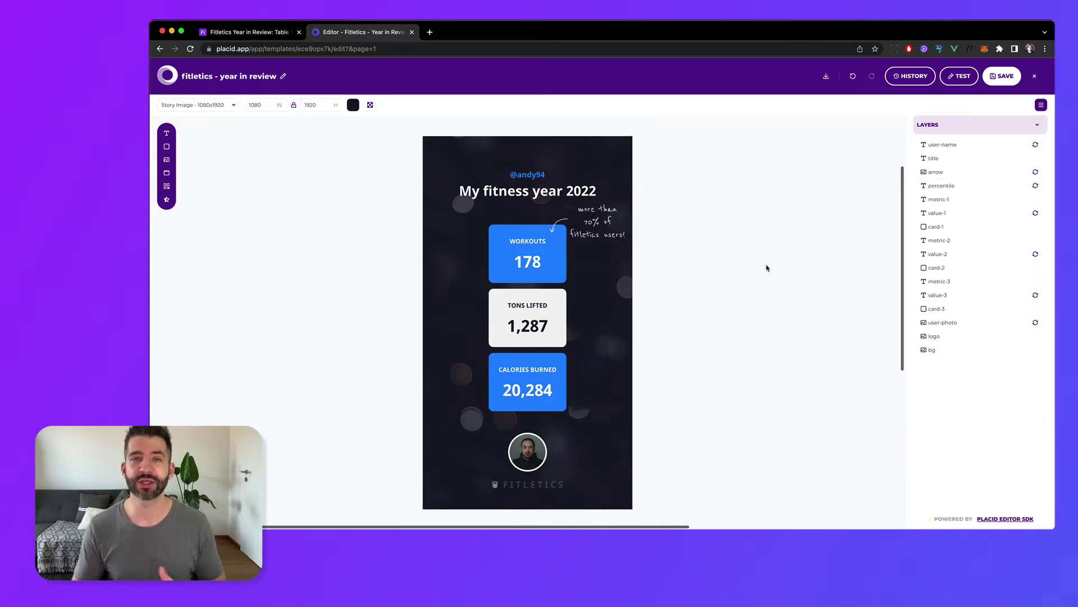
left_click(1034, 76)
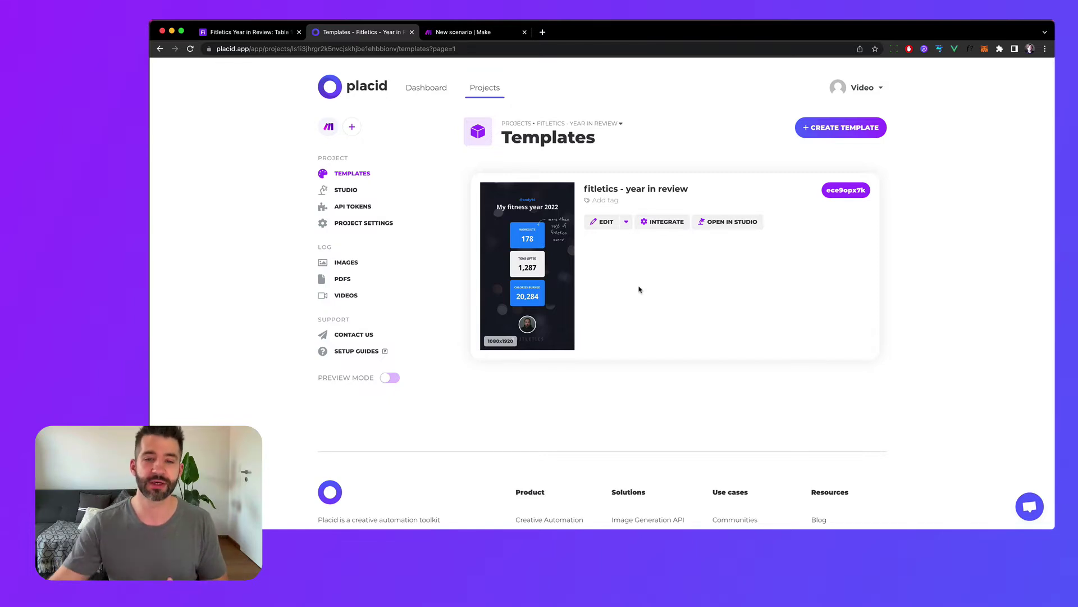
- Open the 'fitletics - year in review' template in Placid's editor
left_click(602, 221)
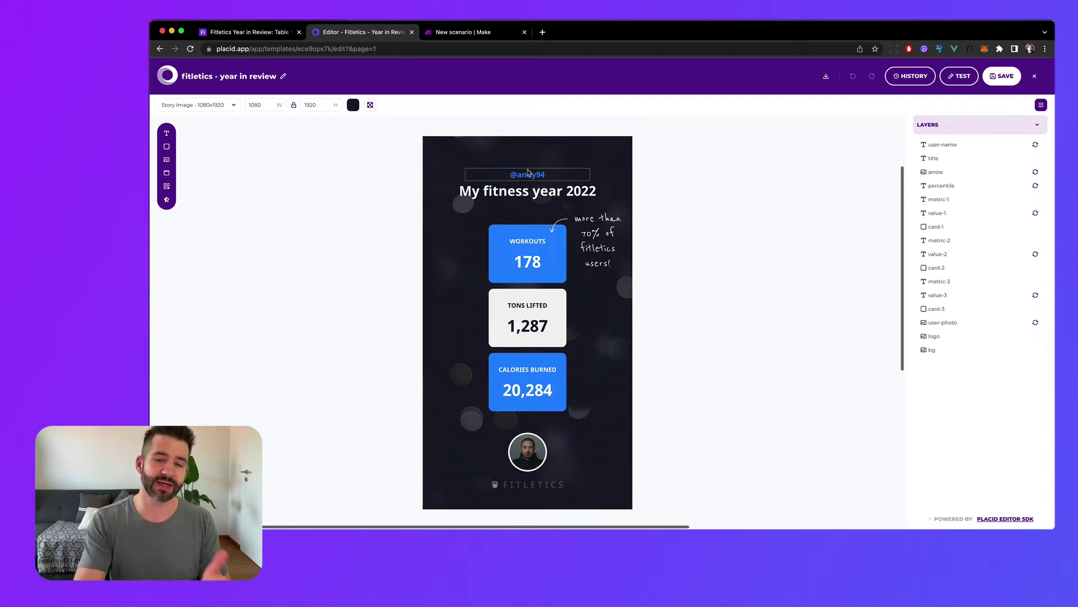
- Return to the Airtable 'Fitletics Year in Review' base with its 20 records
left_click(274, 33)
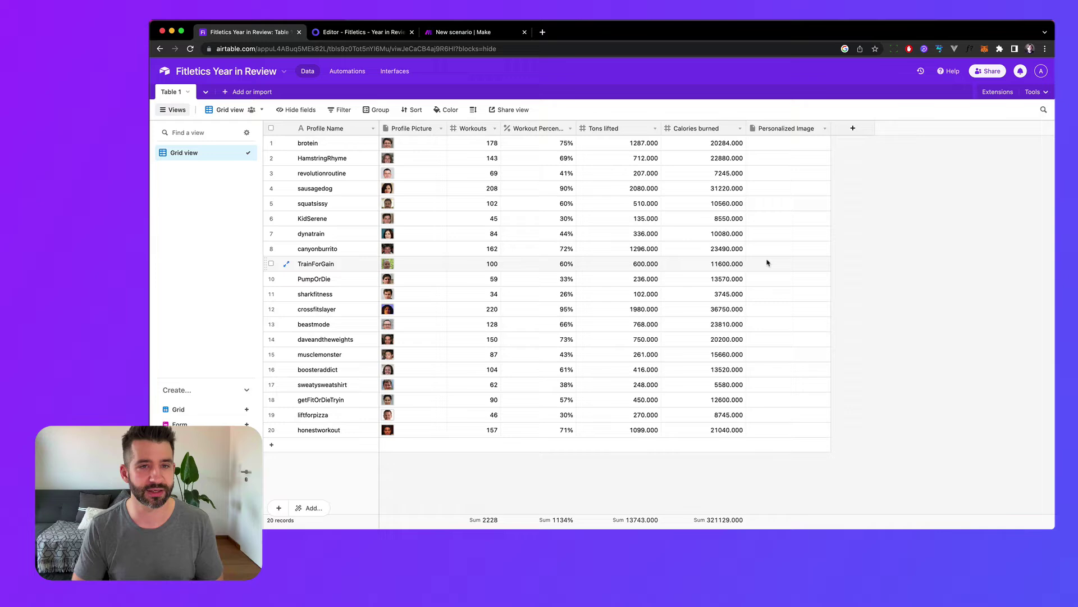
- Glance at the Placid template editor, then go back to the Airtable records
left_click(335, 33)
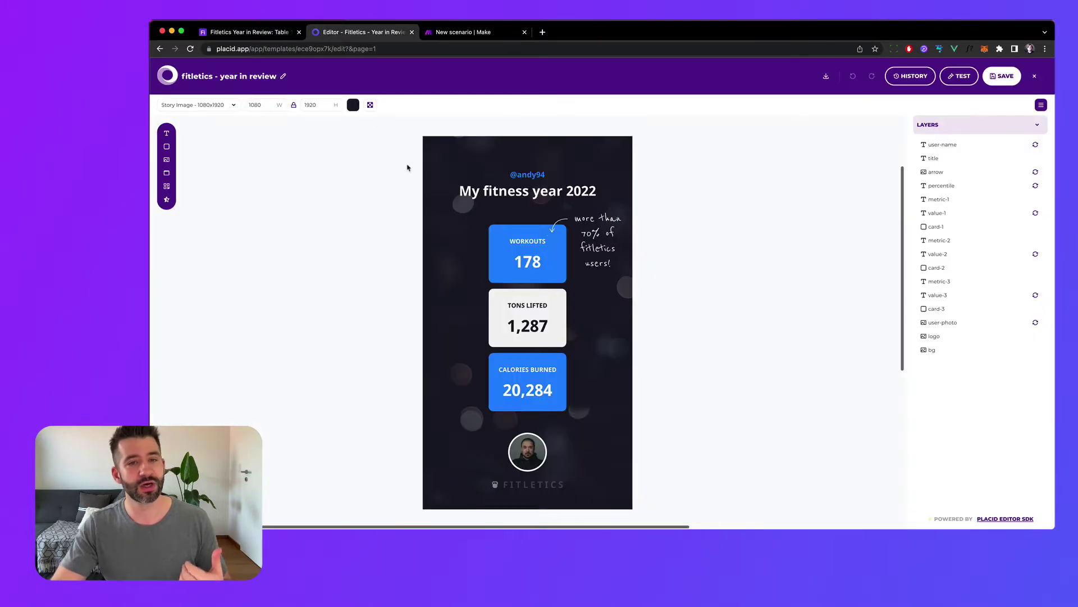
left_click(266, 36)
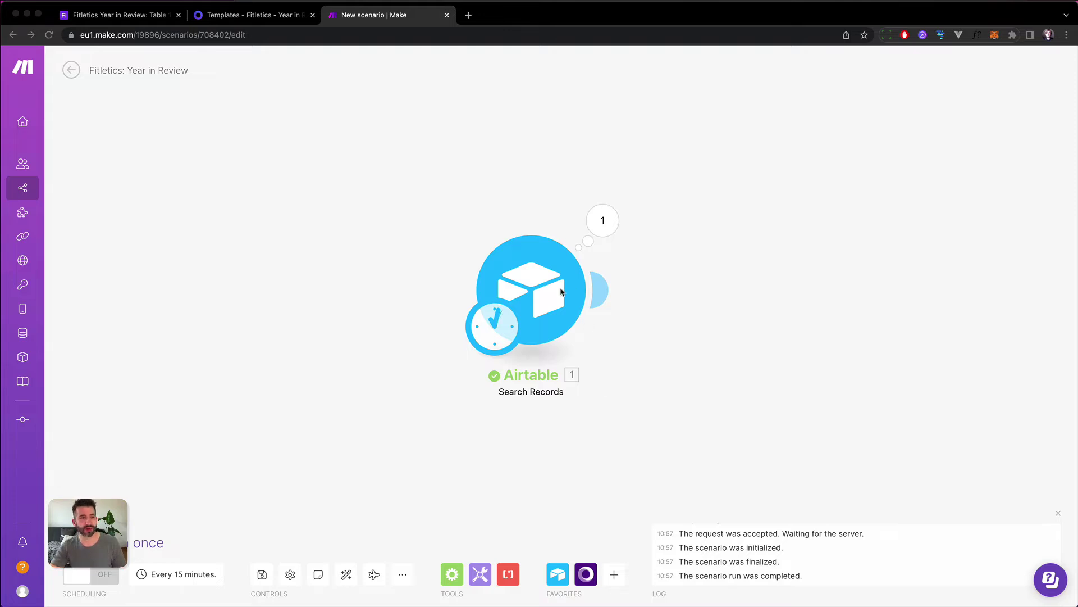
left_click(531, 301)
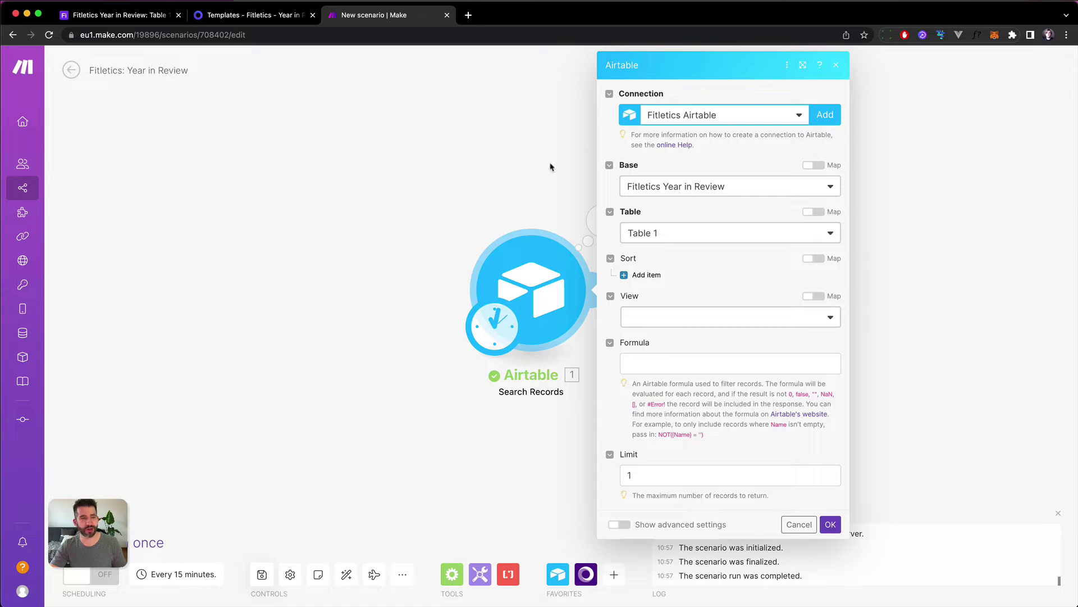
left_click(95, 18)
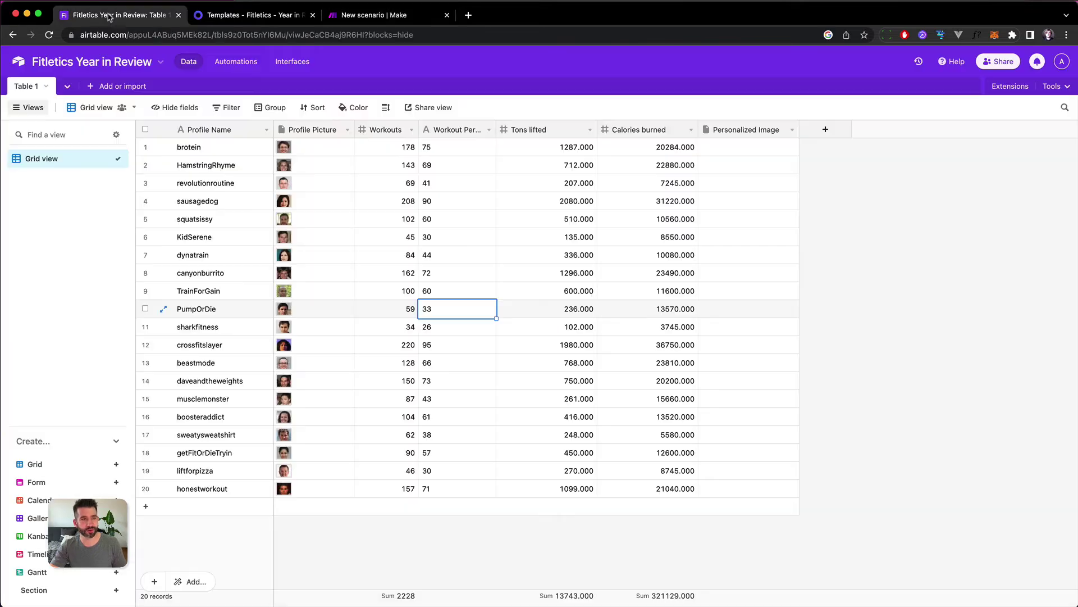
left_click(404, 18)
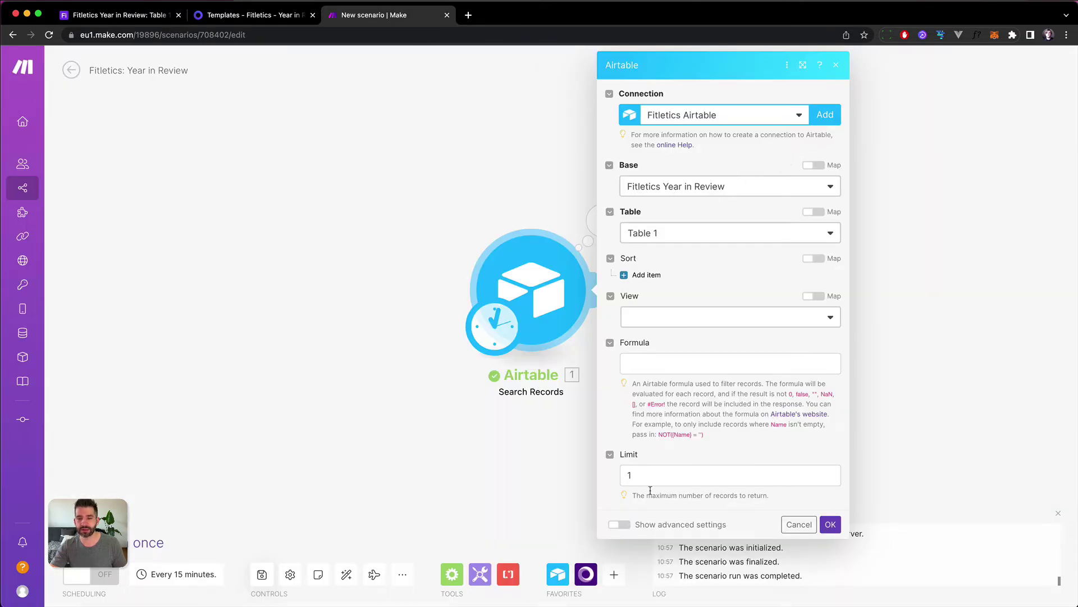
left_click_drag(649, 477, 625, 476)
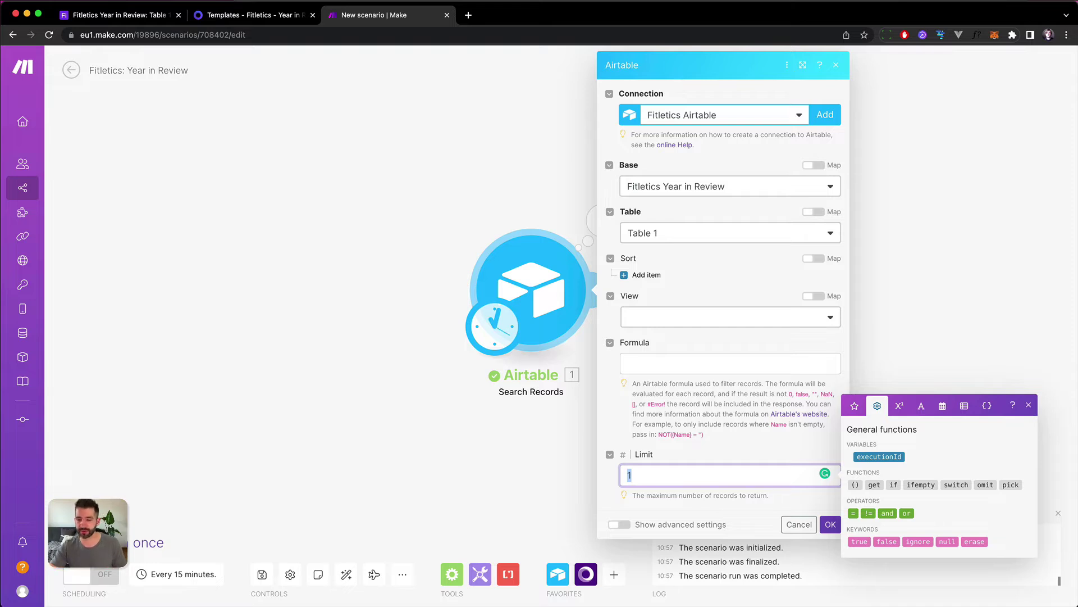
left_click(831, 525)
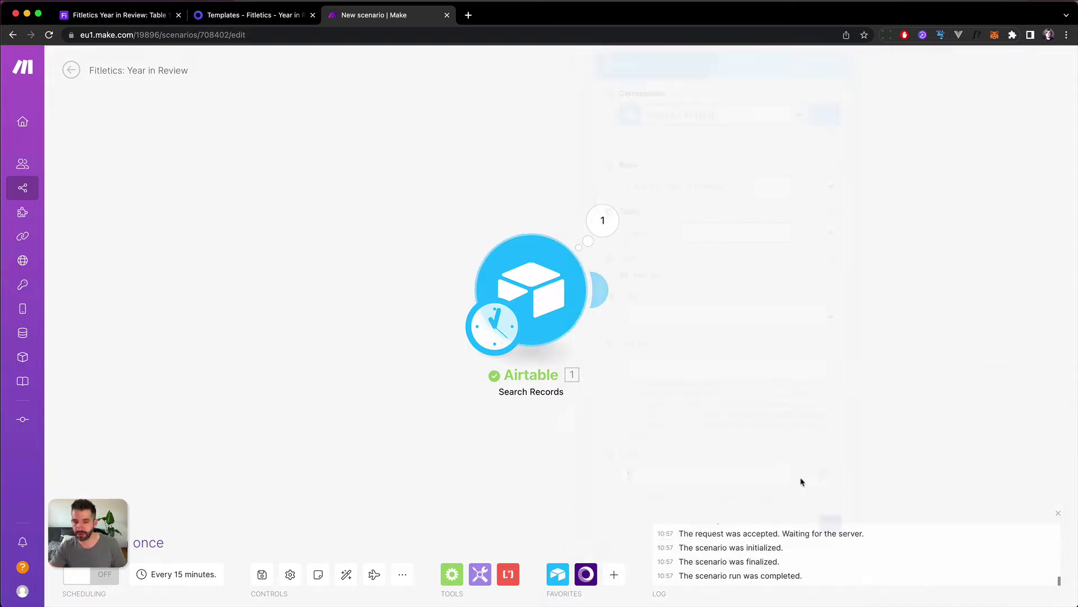
- Add a Placid Create Image module after the Airtable Search Records module
left_click(601, 285)
left_click(855, 278)
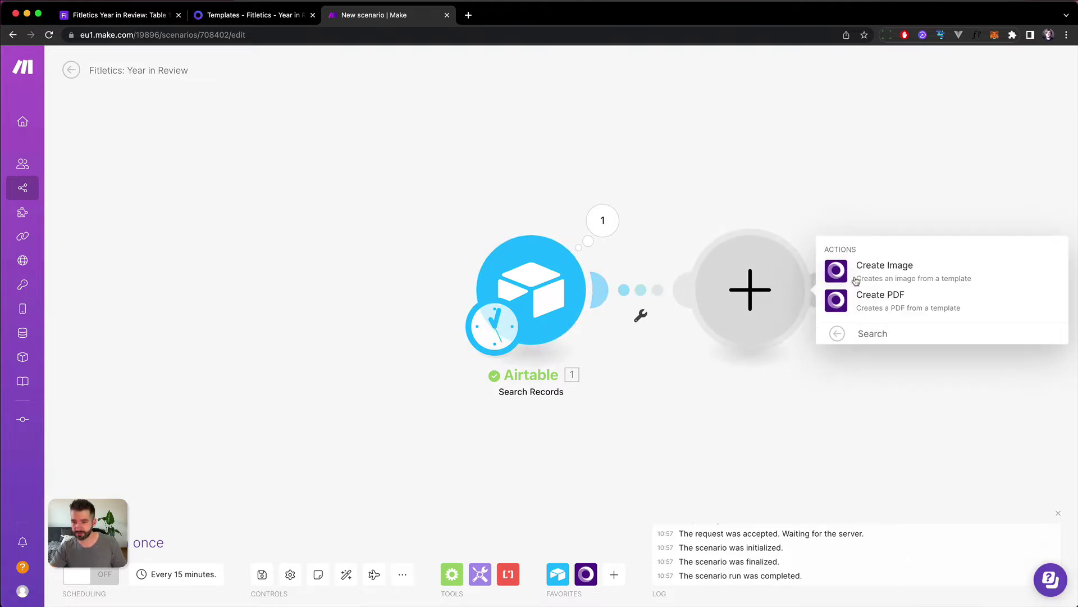
left_click(855, 278)
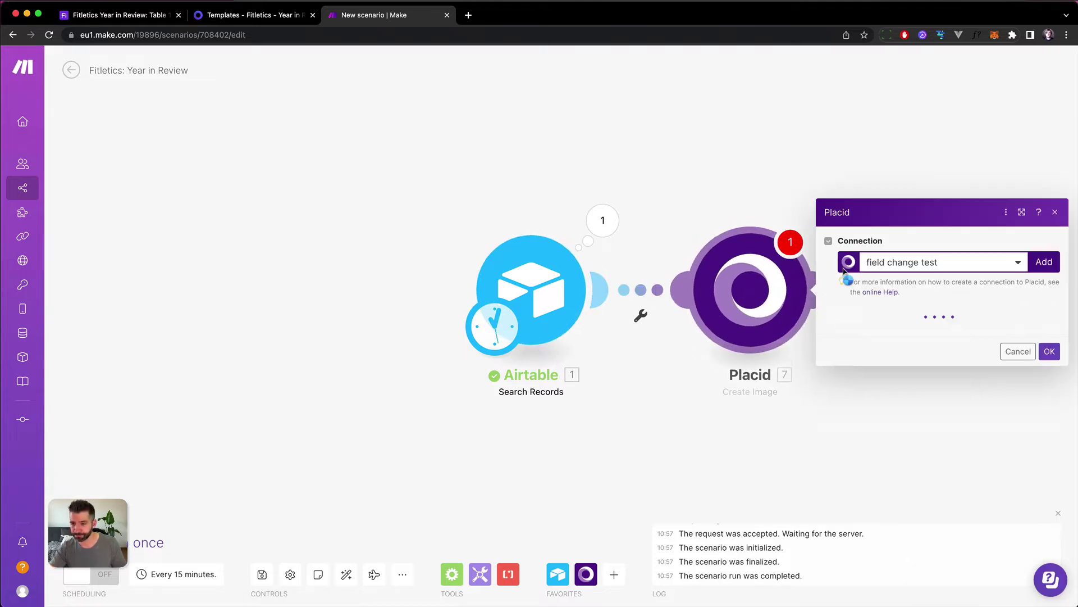
- Start a new Placid connection named 'Fitletics' and go to Placid's Templates page
left_click(1044, 261)
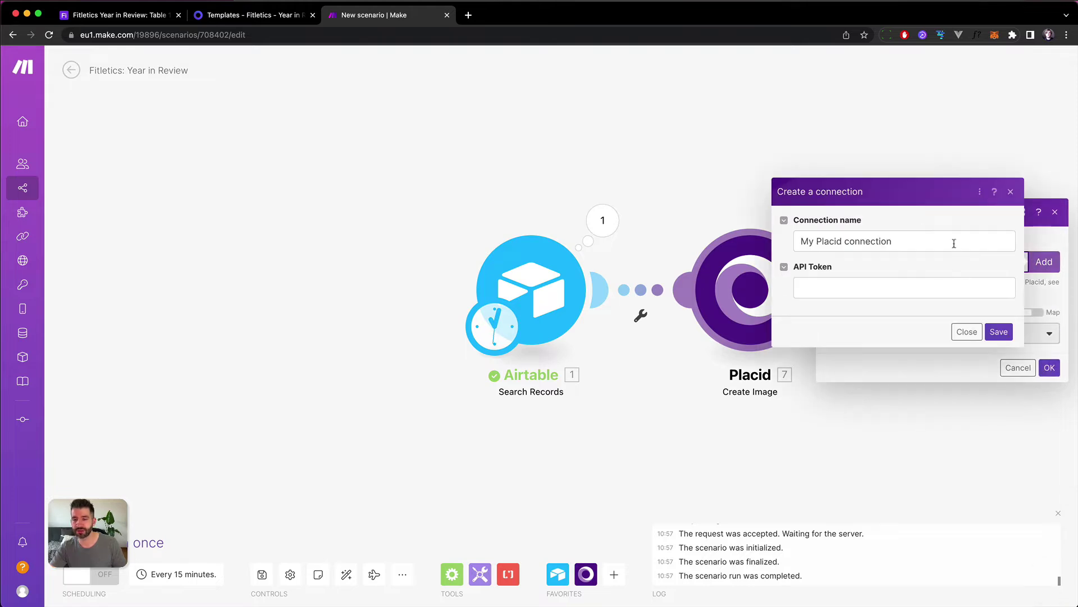
triple_click(905, 241)
type("Fitletics")
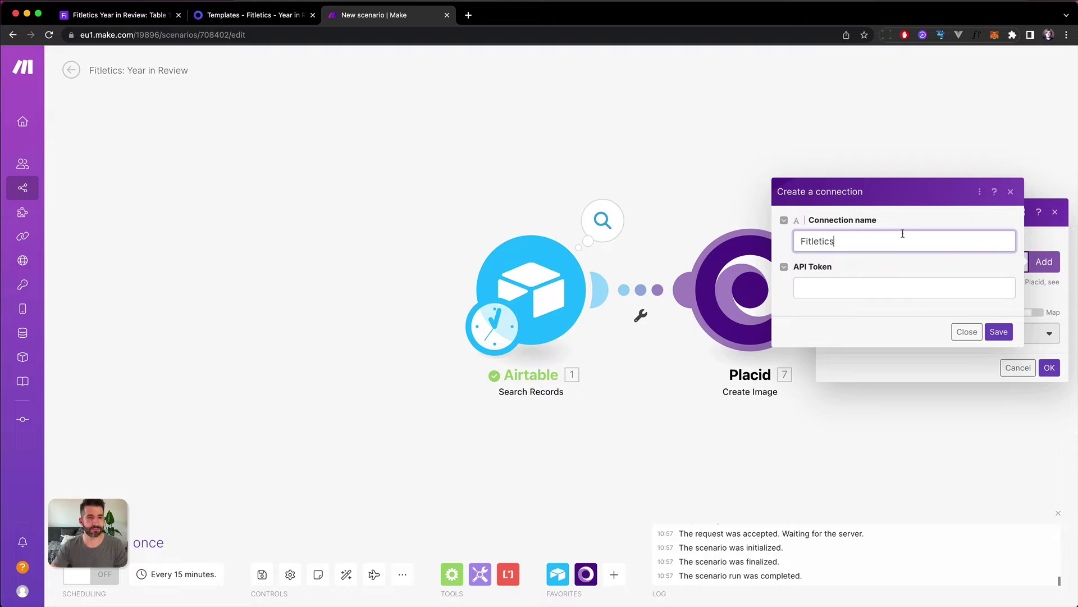
left_click(284, 15)
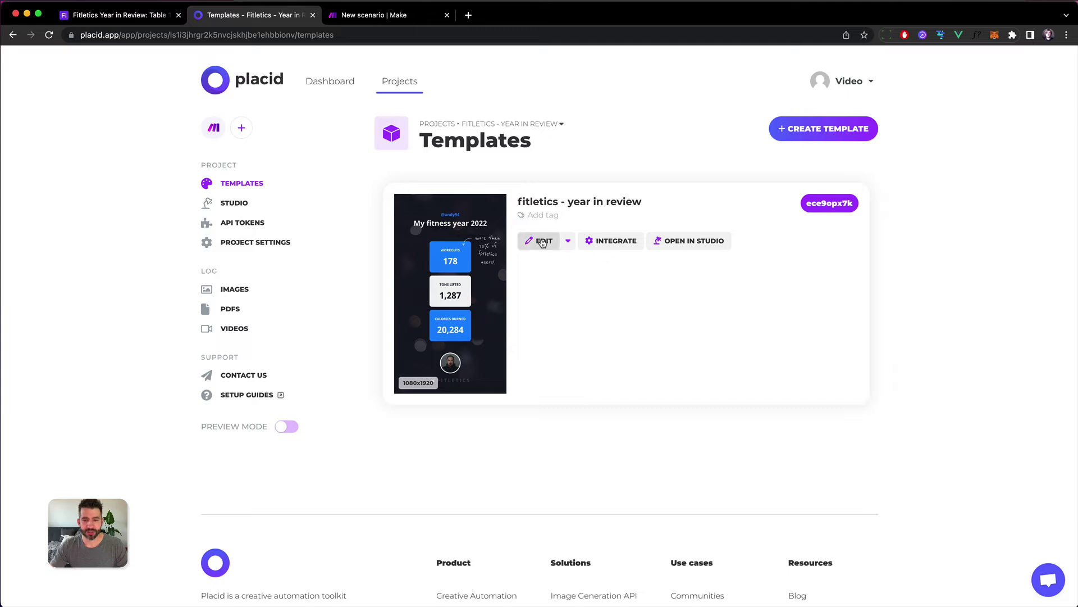
- Copy the Placid project's API token into the Fitletics connection in Make and save it
left_click(602, 241)
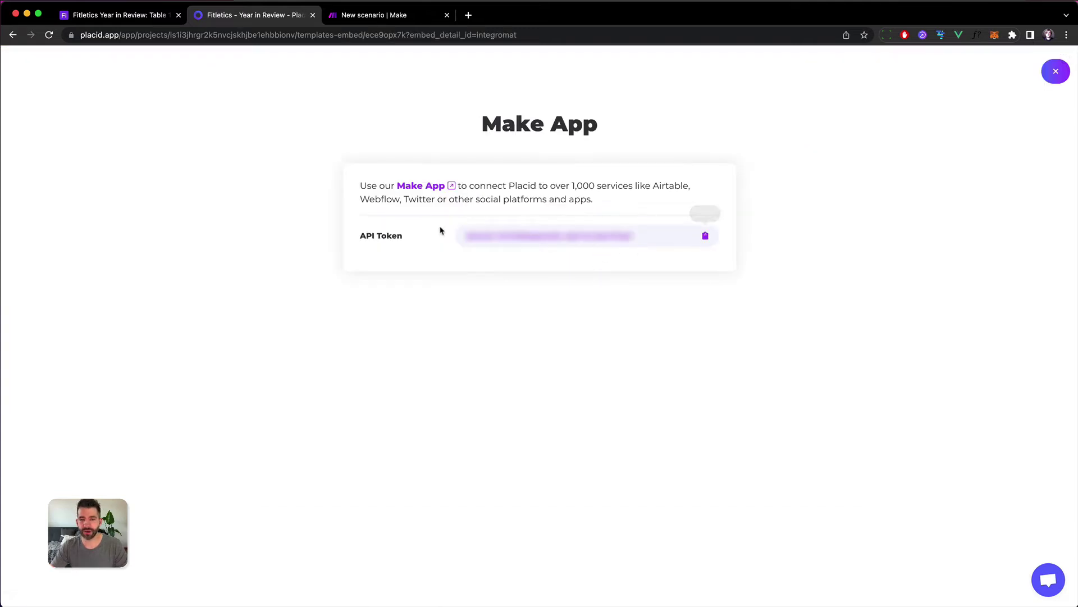
left_click(705, 237)
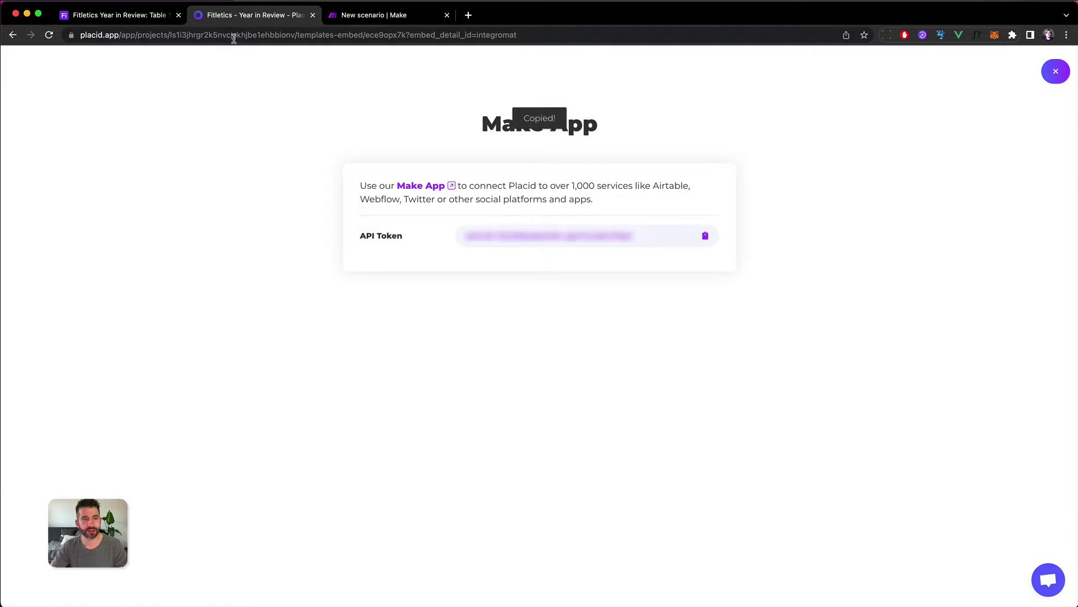
left_click(409, 22)
left_click(851, 284)
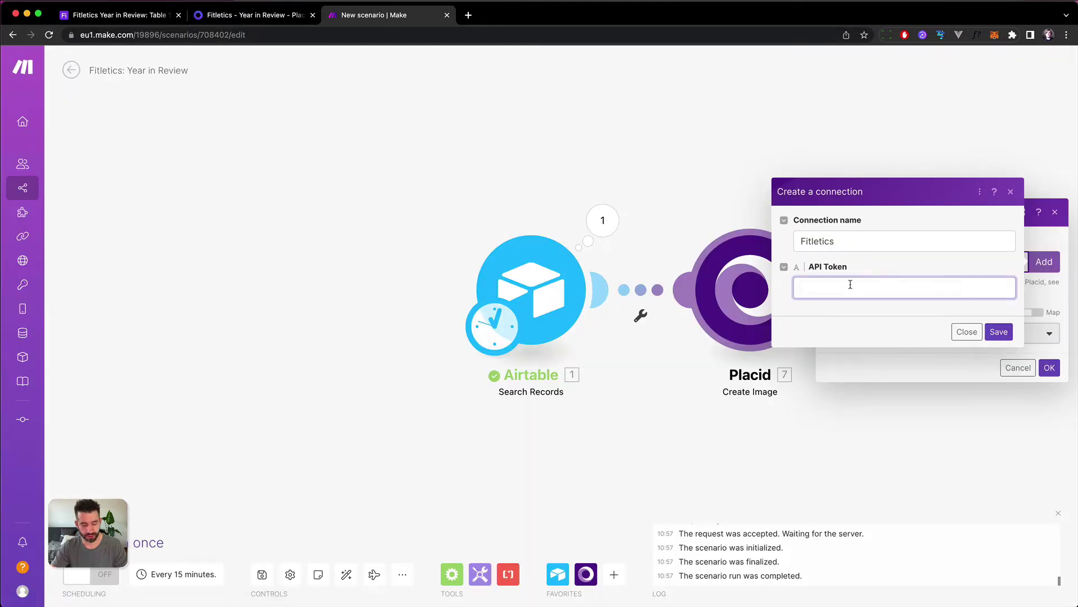
key("ctrl+v")
left_click(997, 334)
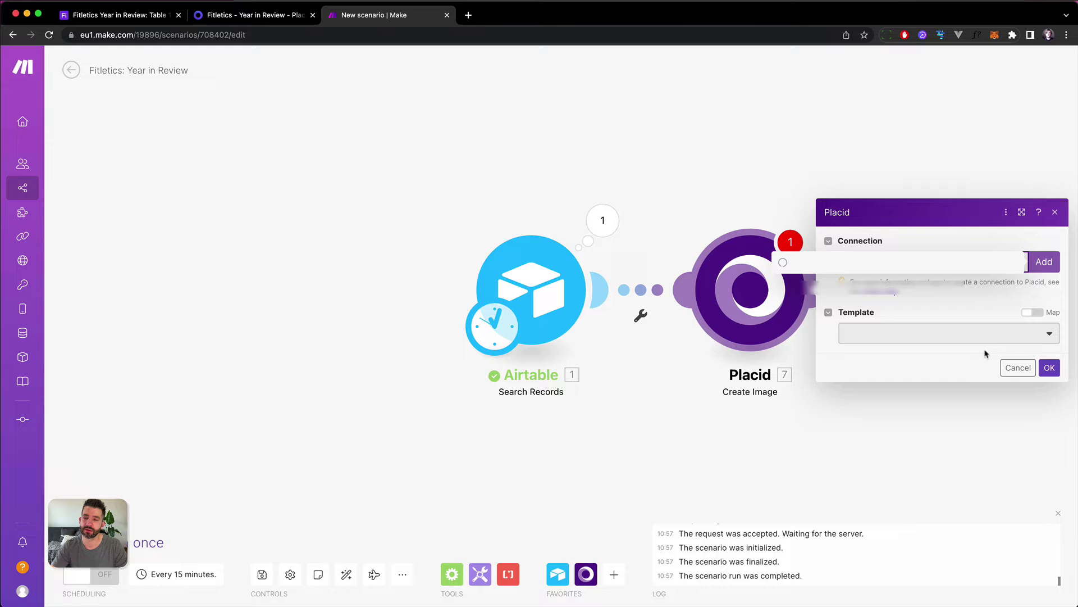
- Select the 'fitletics - year in review' template in the Placid module and close Placid's integration page
left_click(864, 335)
left_click(906, 354)
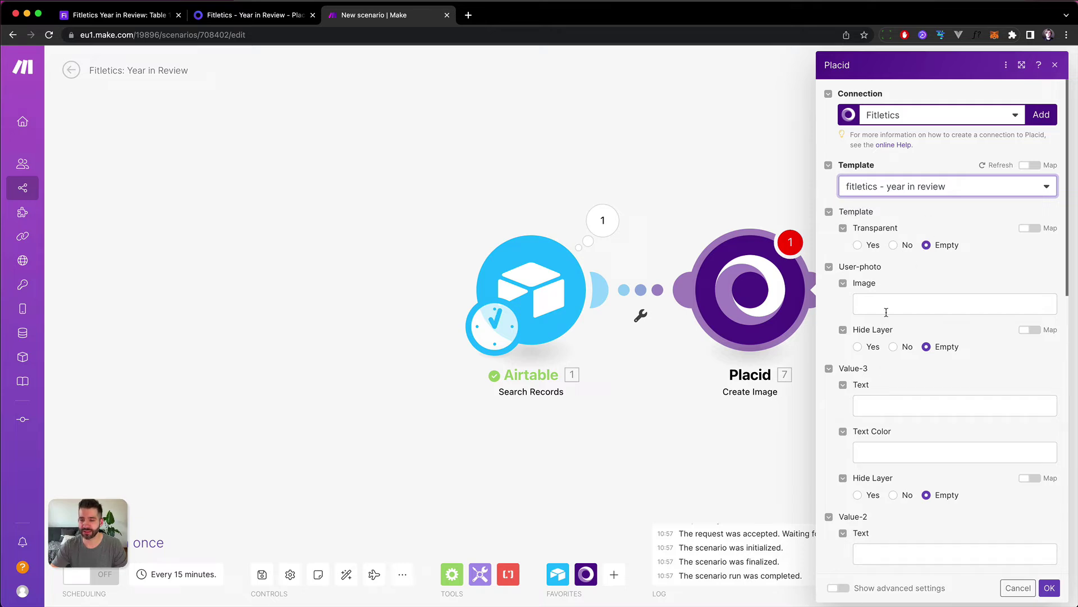
scroll(887, 320, "down", 10)
scroll(890, 321, "up", 10)
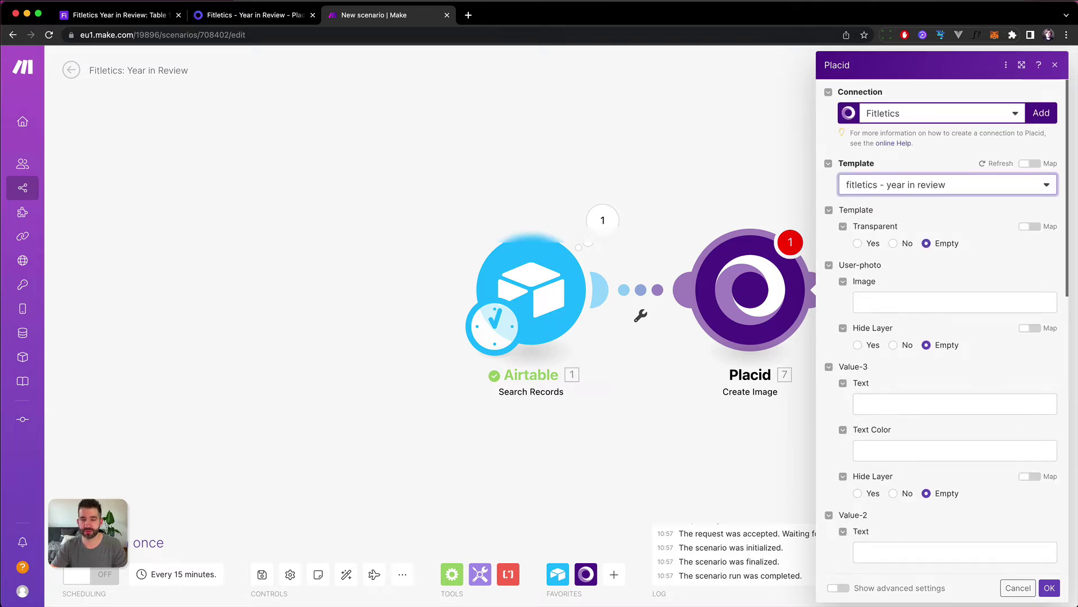
left_click(253, 15)
left_click(1062, 68)
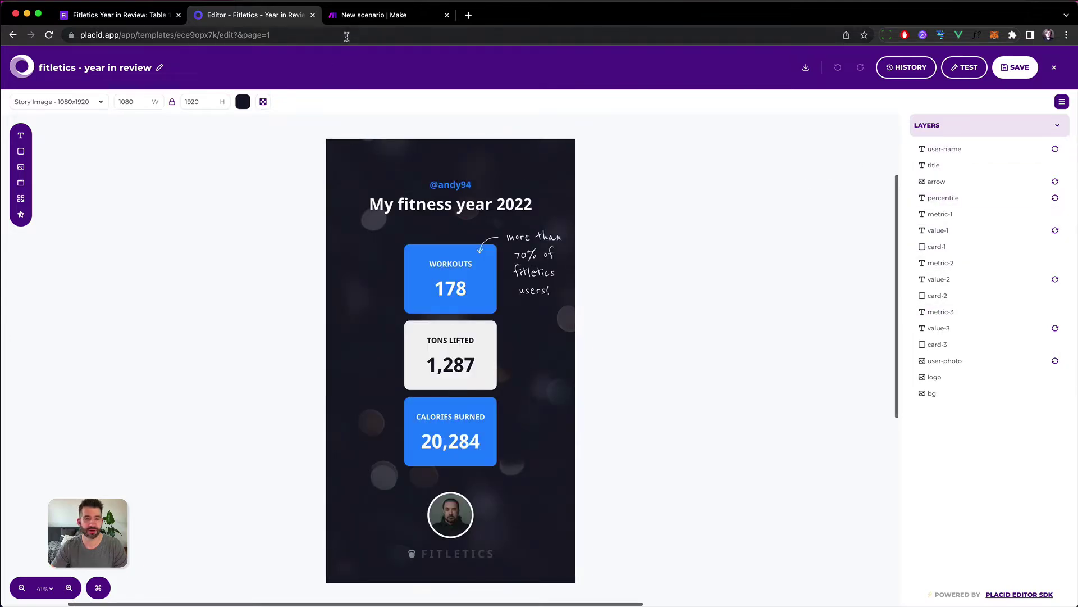
left_click(355, 21)
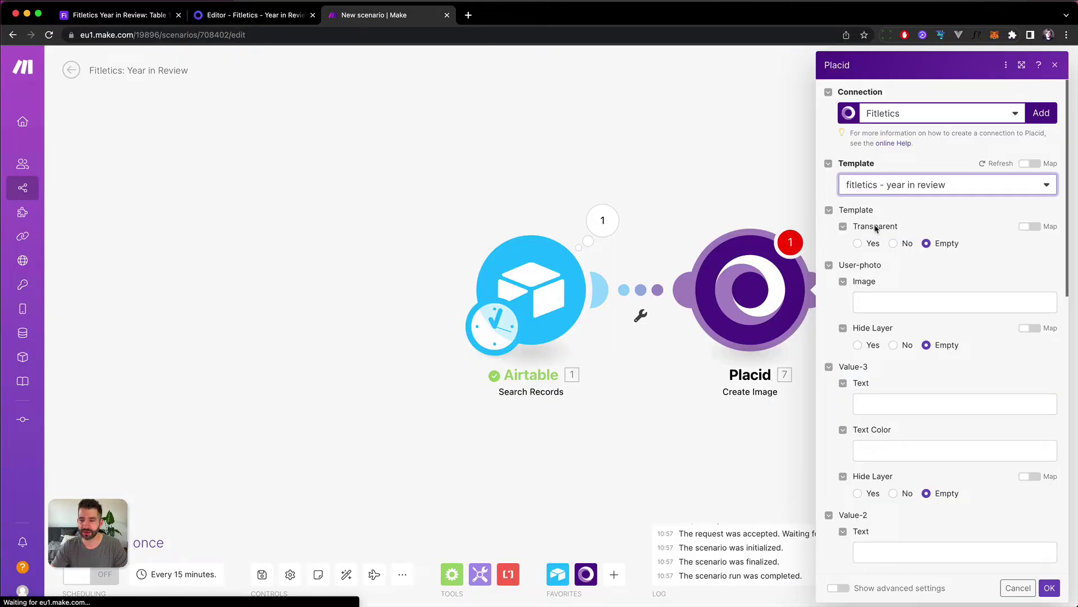
- Collapse all the template's layer groups, from Template through User-name
left_click(829, 209)
left_click(829, 227)
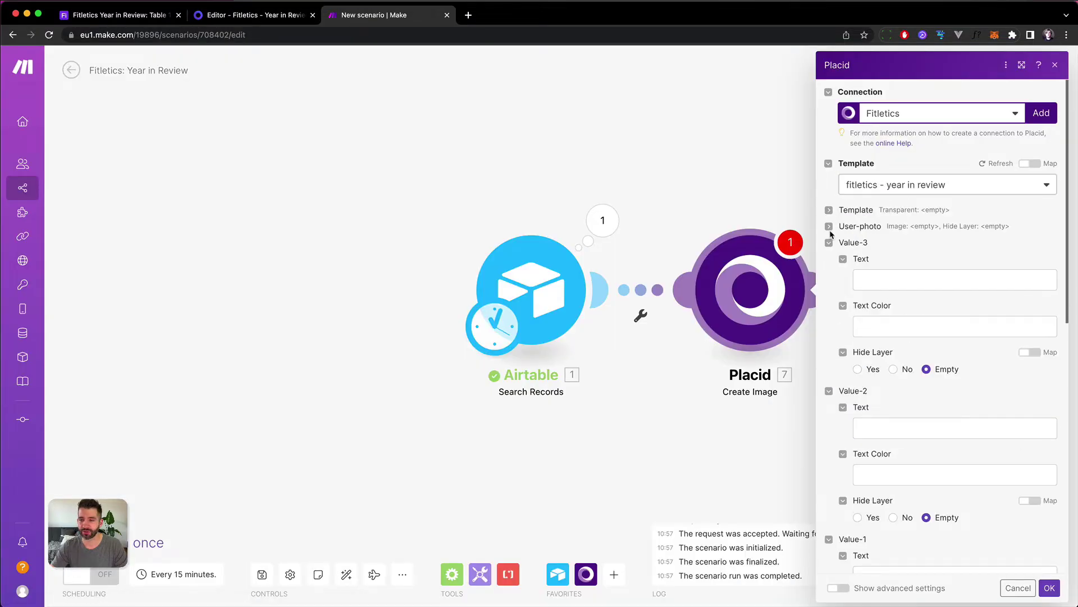
left_click(829, 243)
left_click(829, 259)
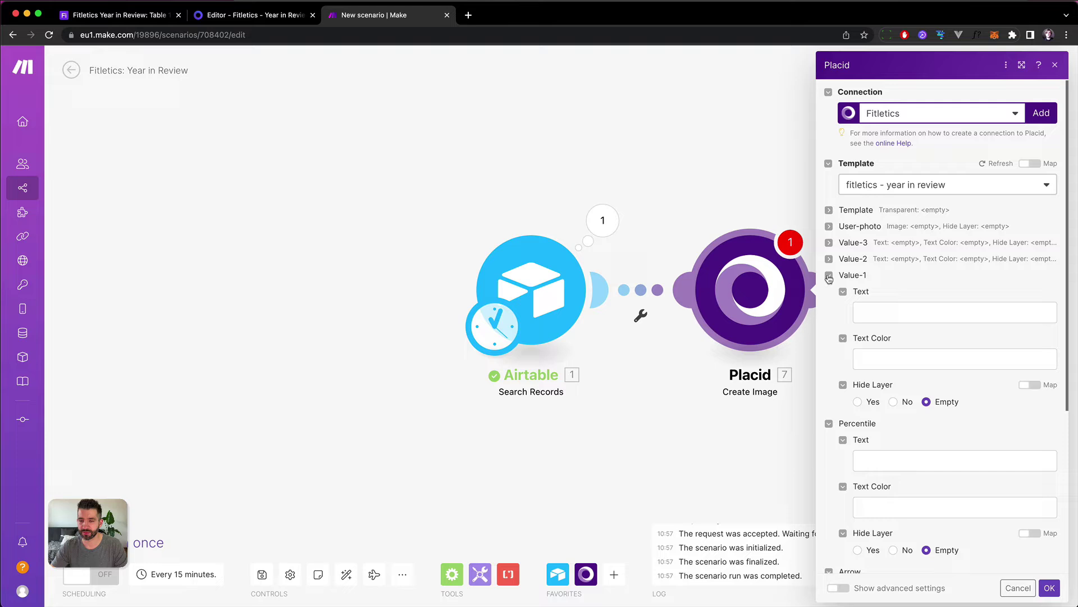
left_click(829, 275)
left_click(829, 292)
left_click(828, 309)
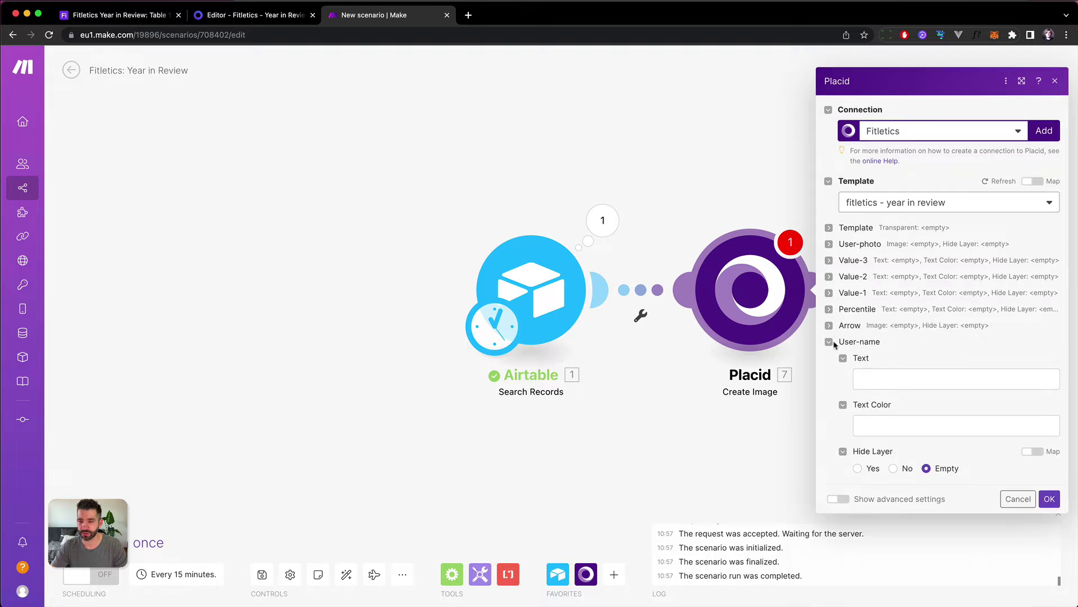
left_click(829, 340)
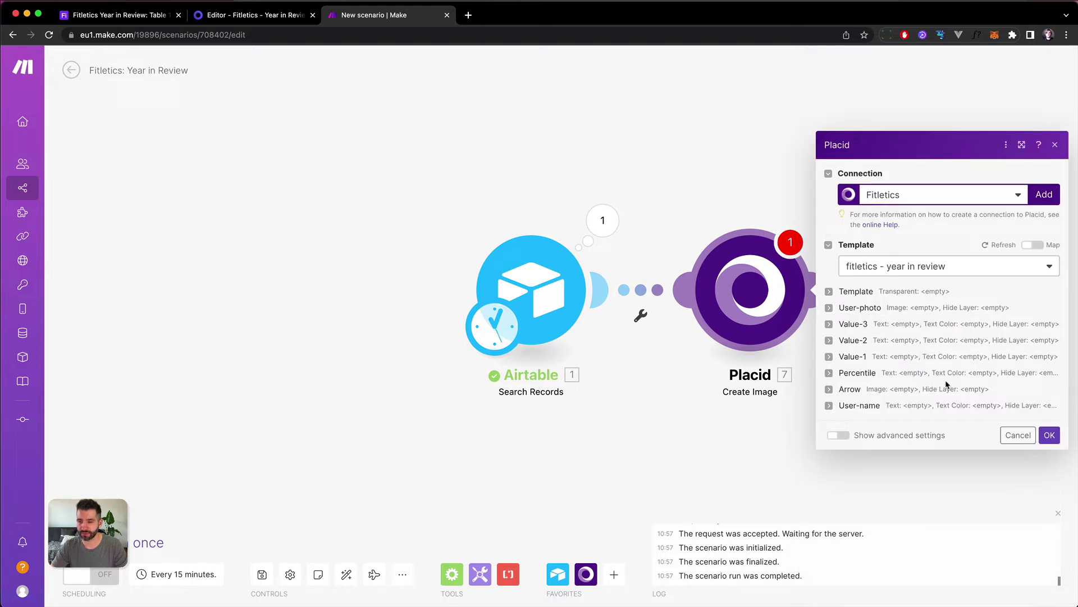
- Map the User-photo image to the Airtable Profile Picture URL
left_click(829, 307)
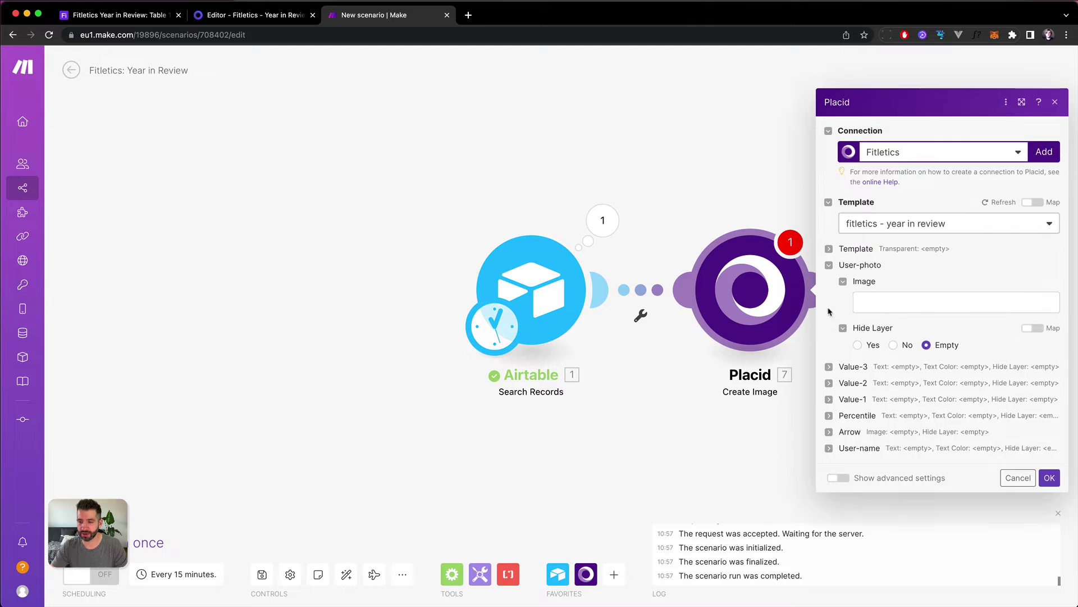
left_click(886, 301)
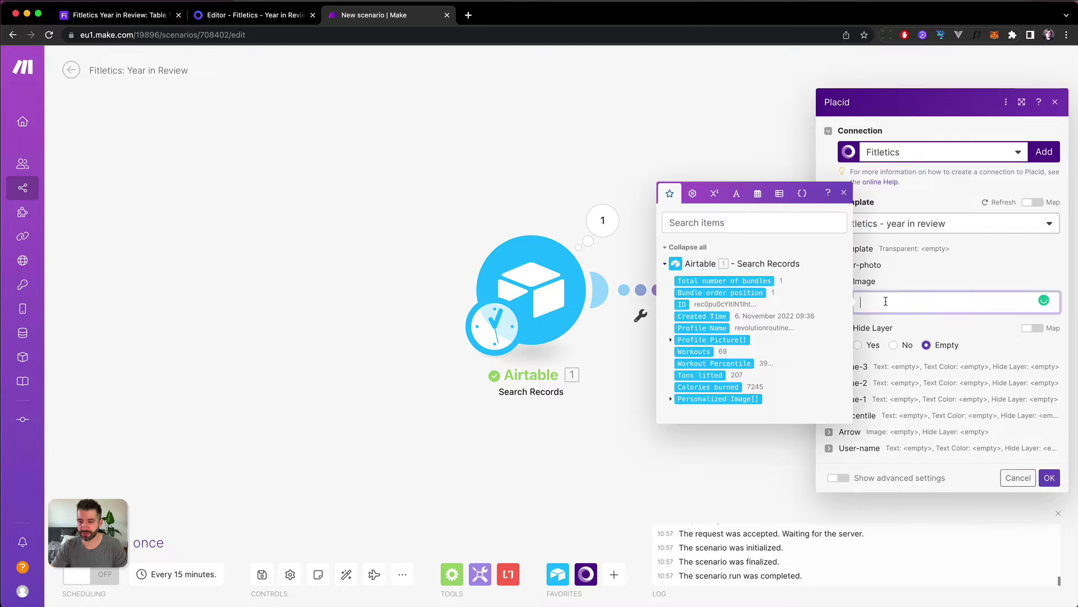
left_click(706, 341)
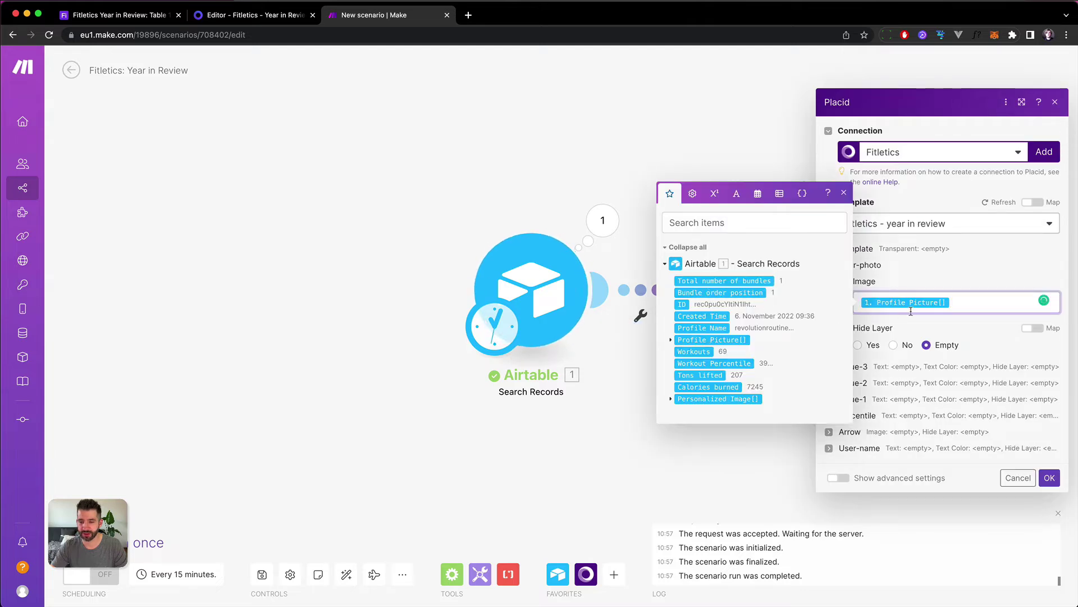
key("BackSpace")
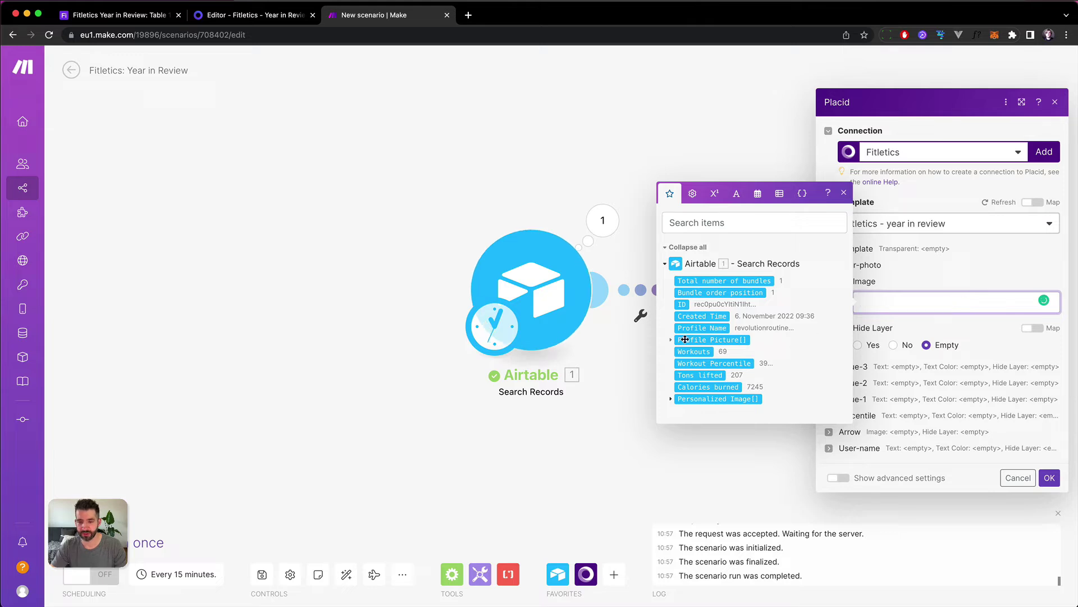
left_click(670, 340)
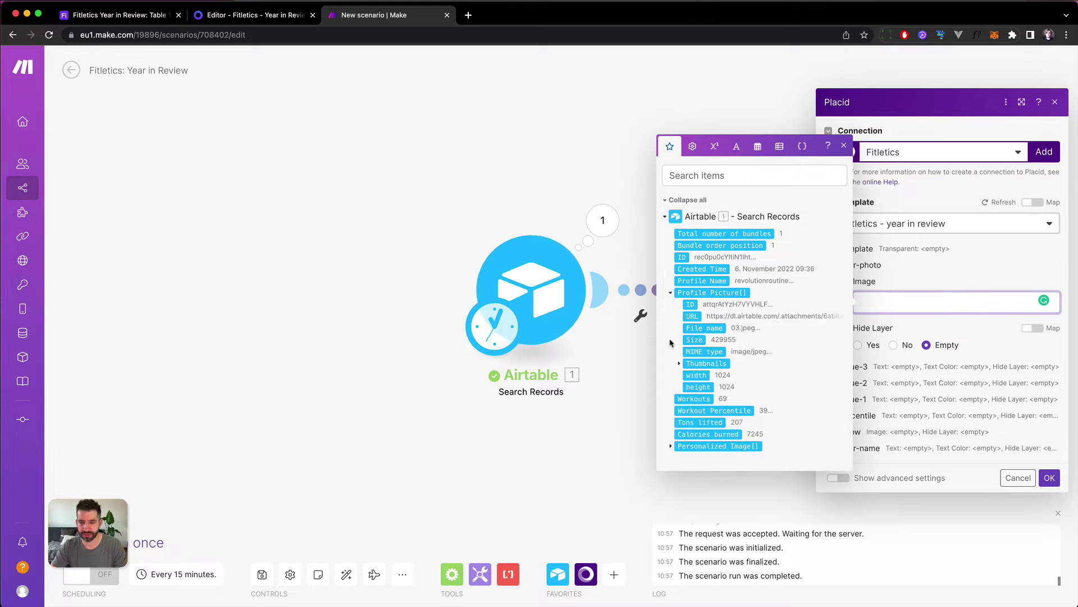
left_click(695, 317)
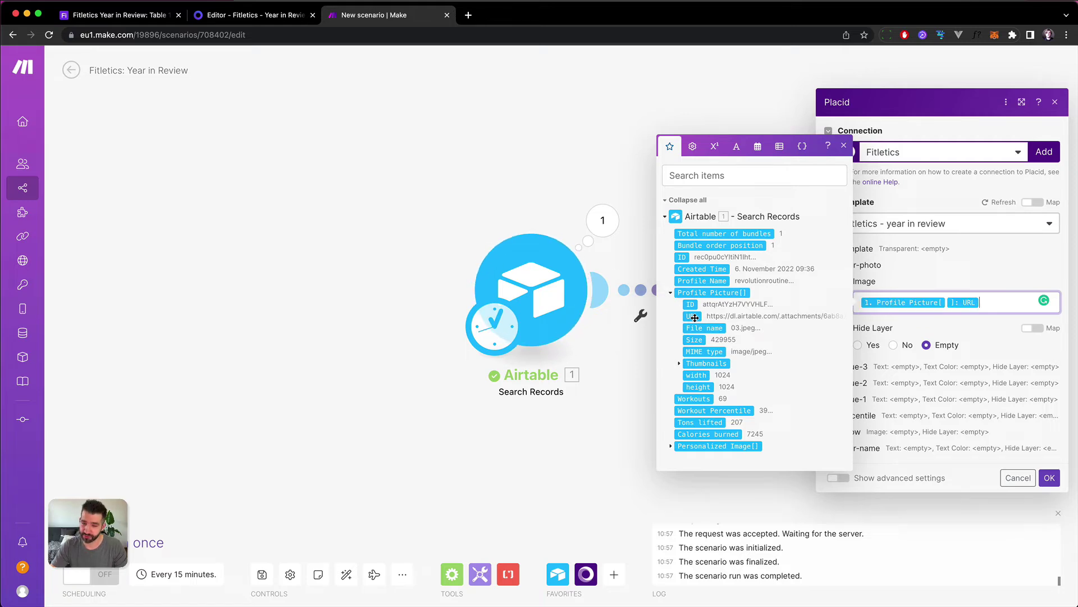
left_click(840, 267)
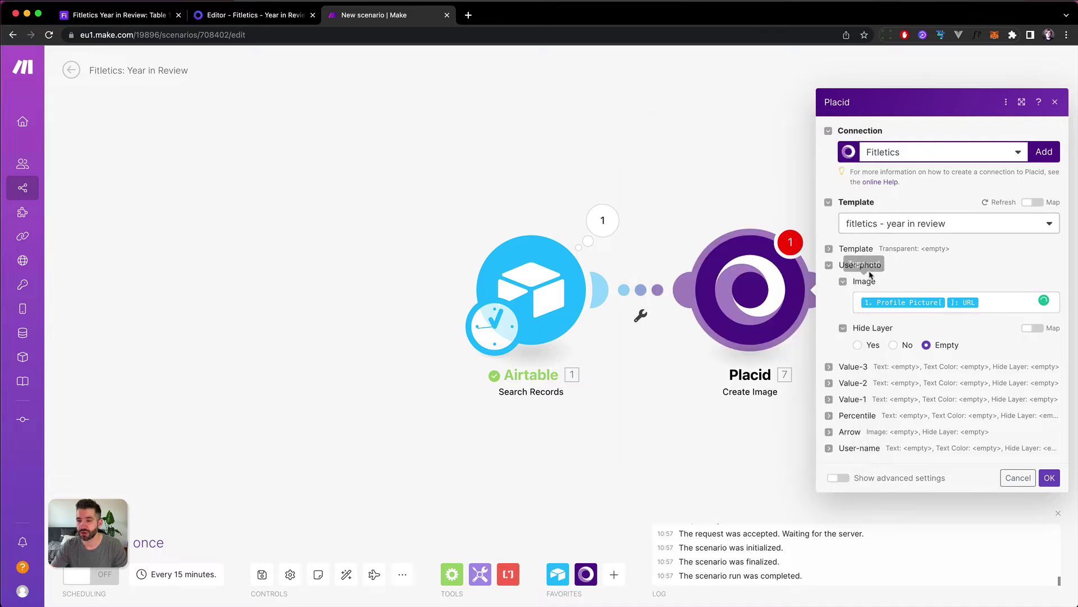
left_click(830, 265)
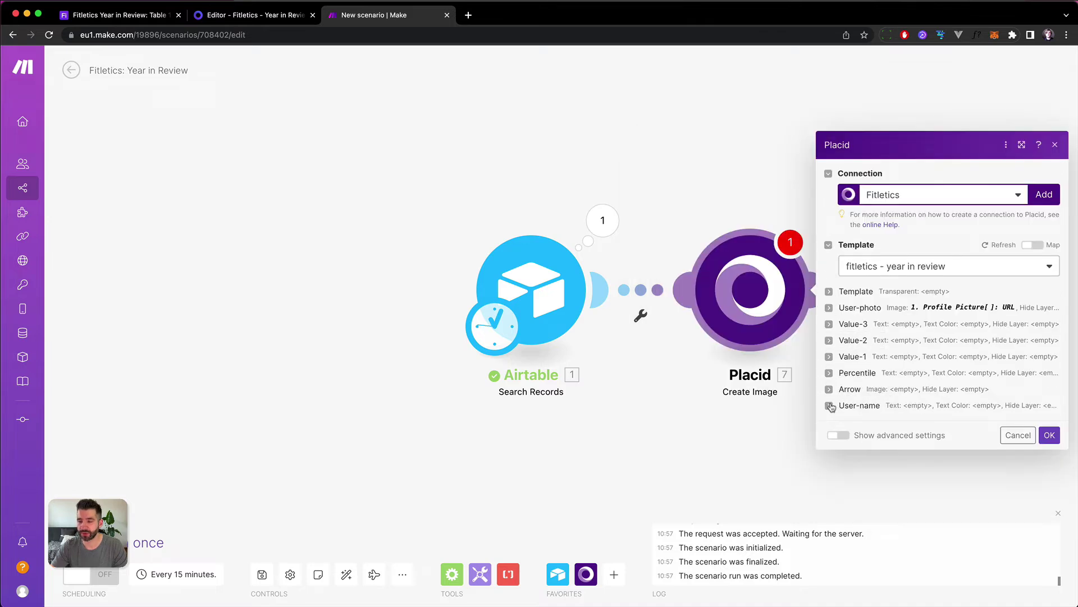
- Map the User-name text to the Airtable Profile Name field
left_click(829, 405)
left_click(887, 377)
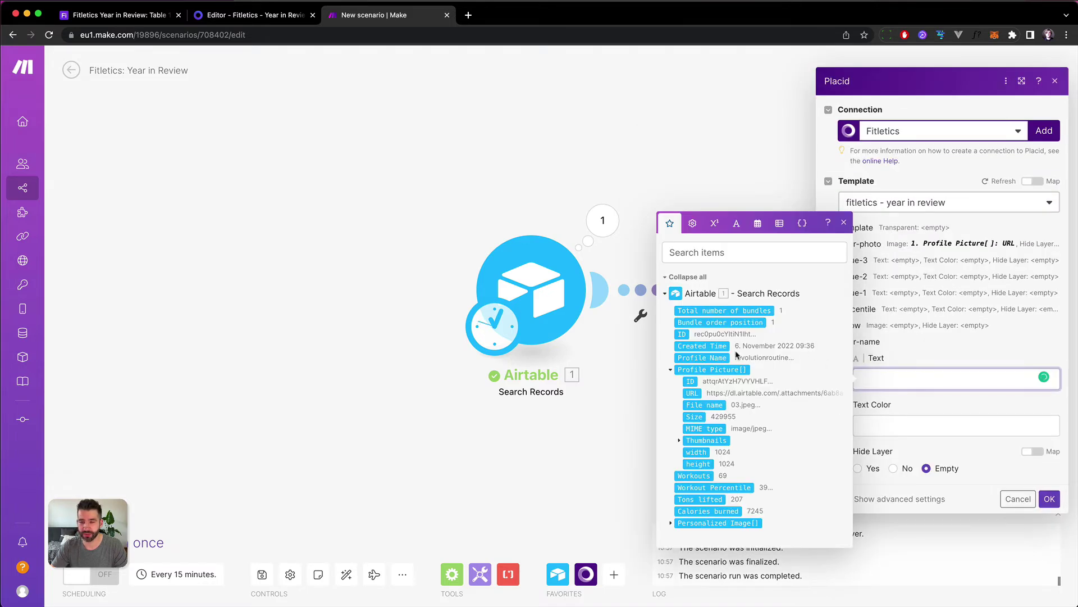
left_click(702, 358)
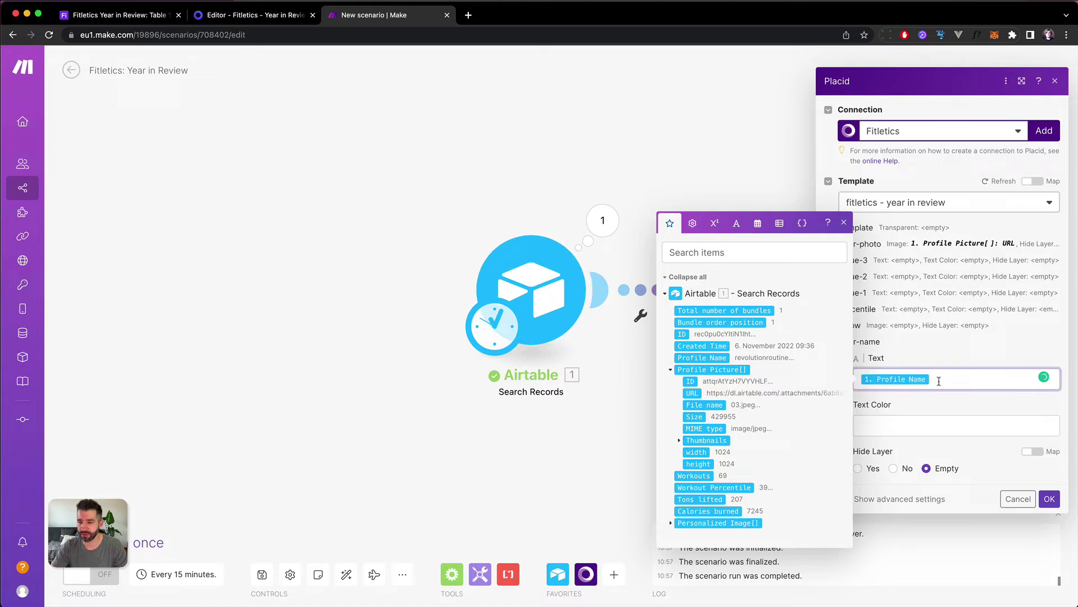
left_click(870, 345)
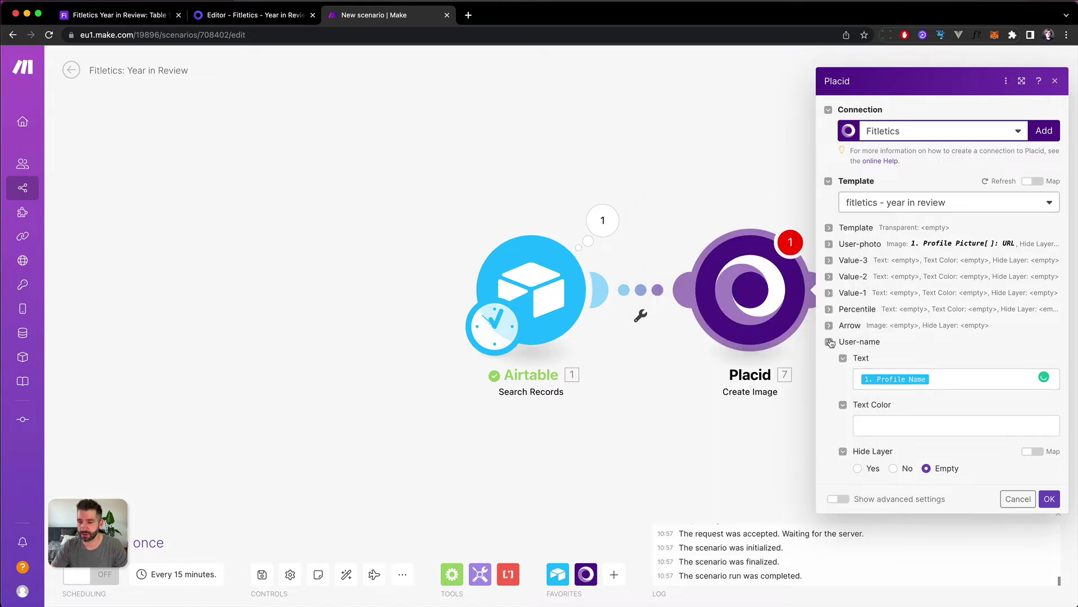
left_click(830, 342)
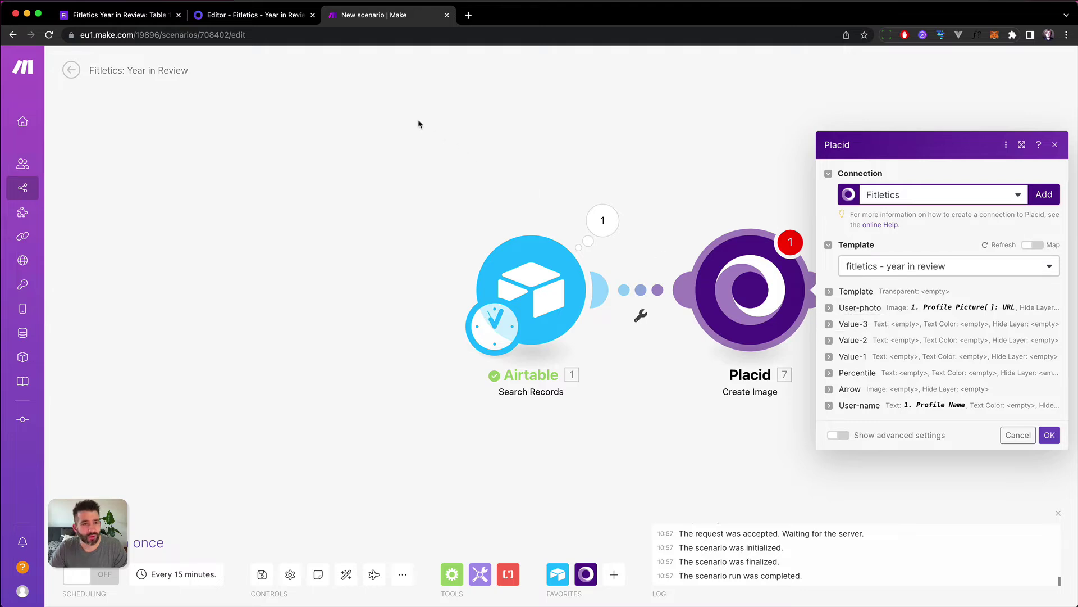
- Check the '178 workouts' value layer on the Placid template
left_click(247, 16)
left_click(452, 295)
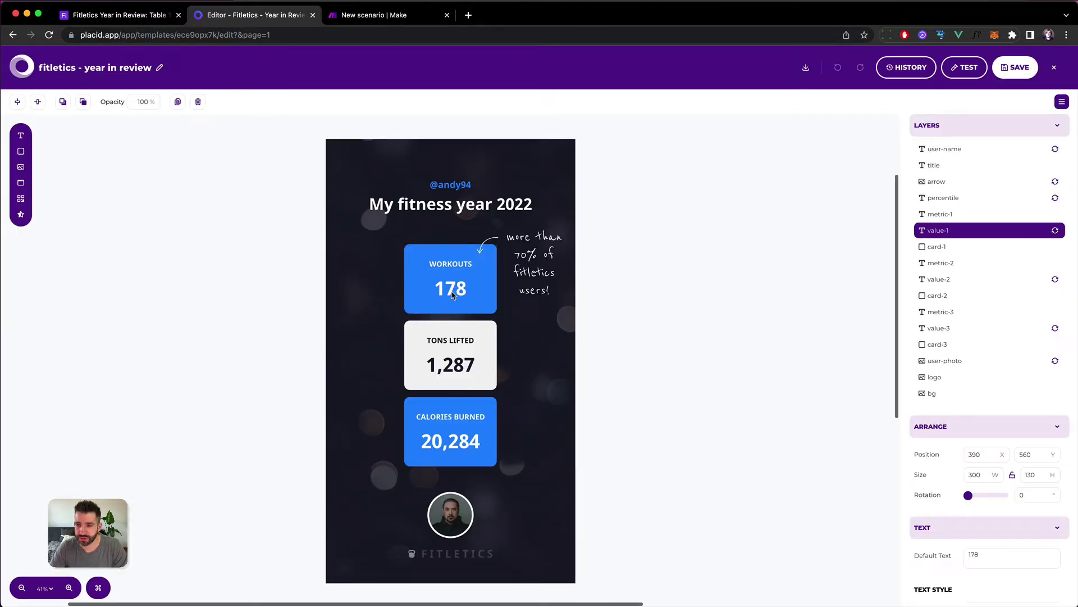
left_click(453, 295)
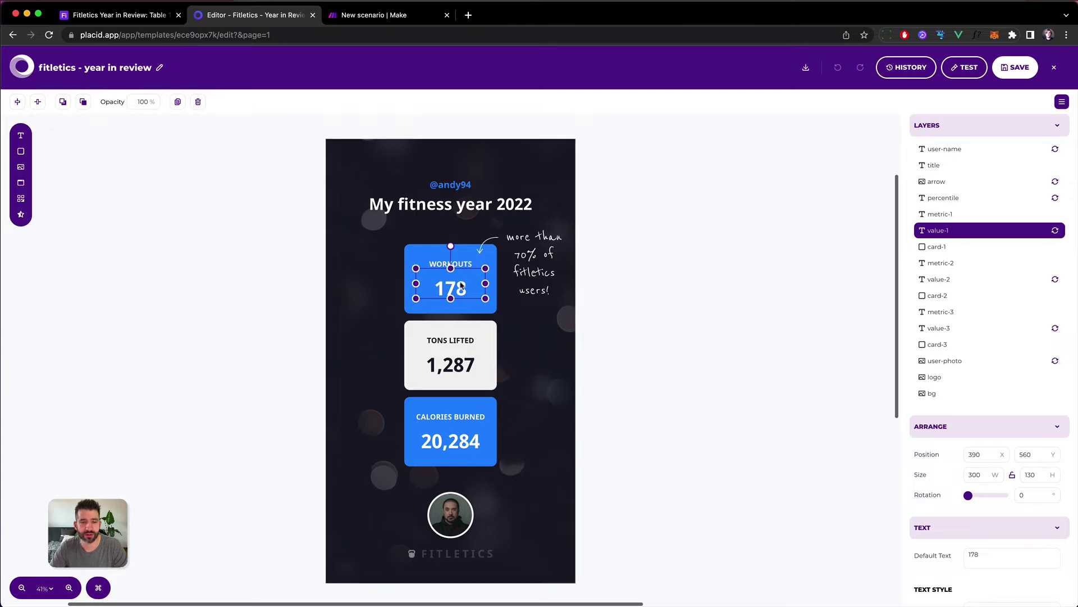
left_click(373, 15)
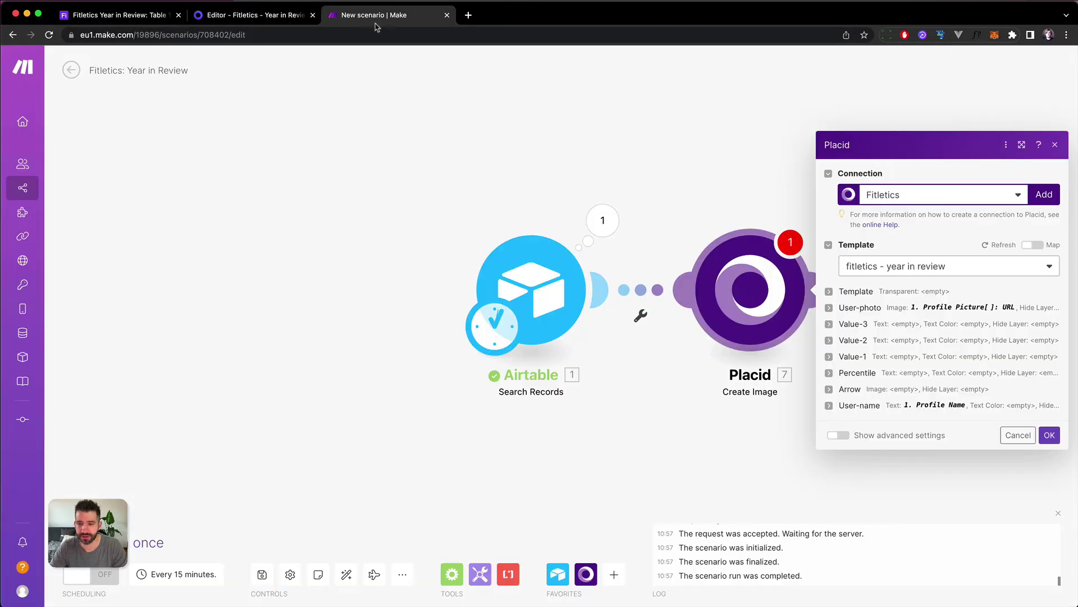
- Map the Value-1 text to the Airtable Workouts field
left_click(829, 359)
left_click(876, 329)
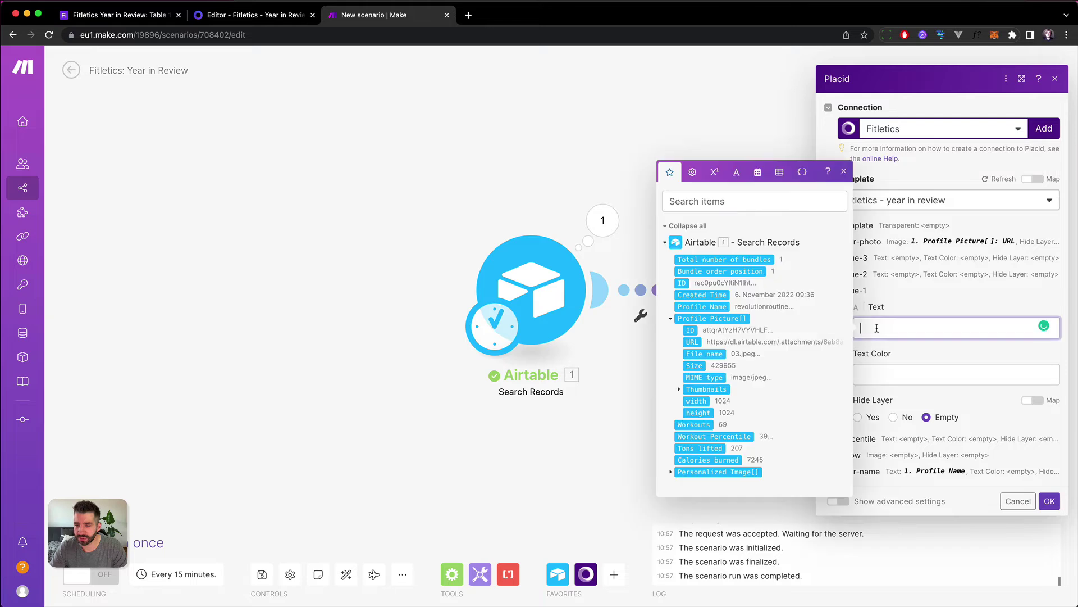
left_click(694, 424)
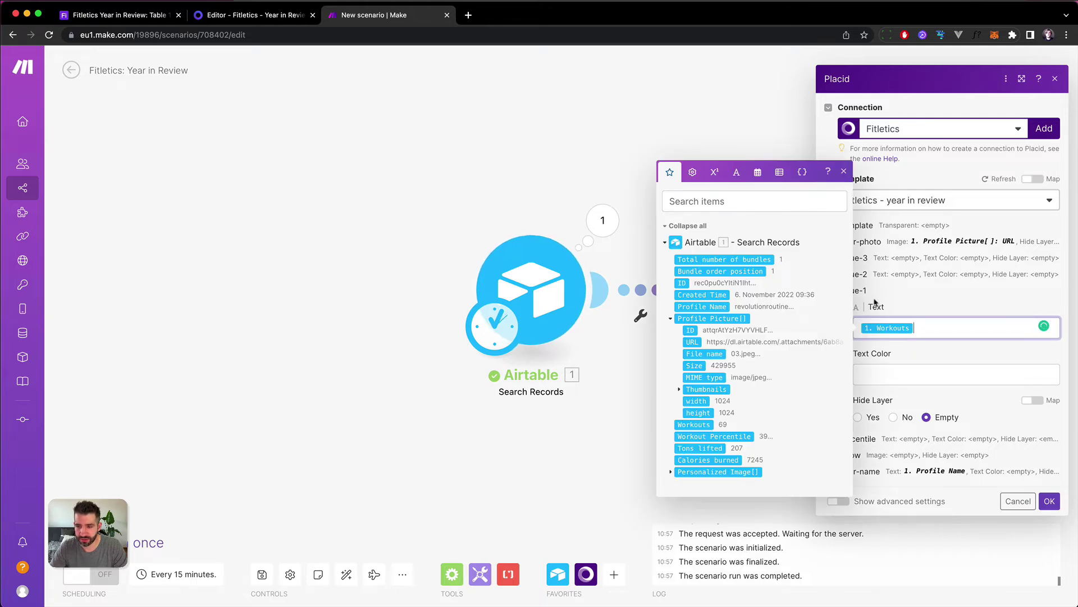
left_click(829, 291)
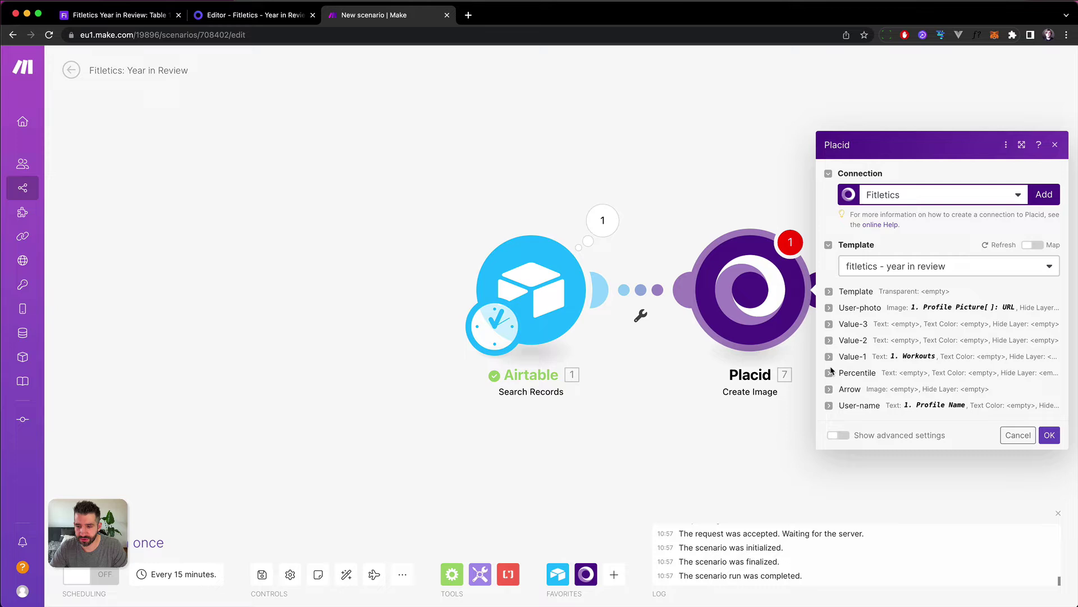
- Map the Value-2 text to the Airtable Tons lifted field
left_click(830, 341)
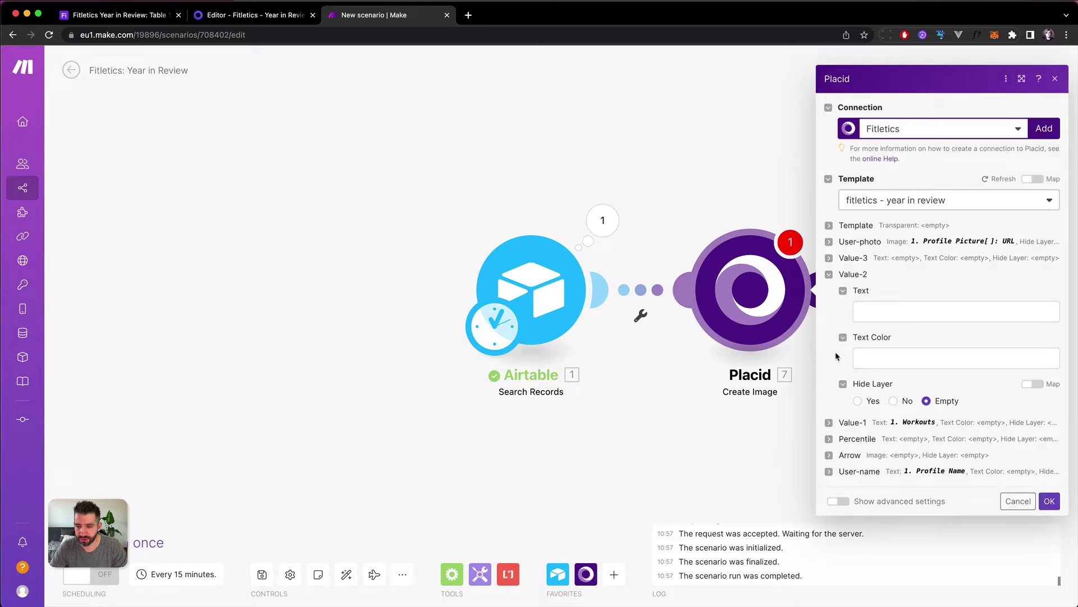
left_click(870, 313)
left_click(700, 431)
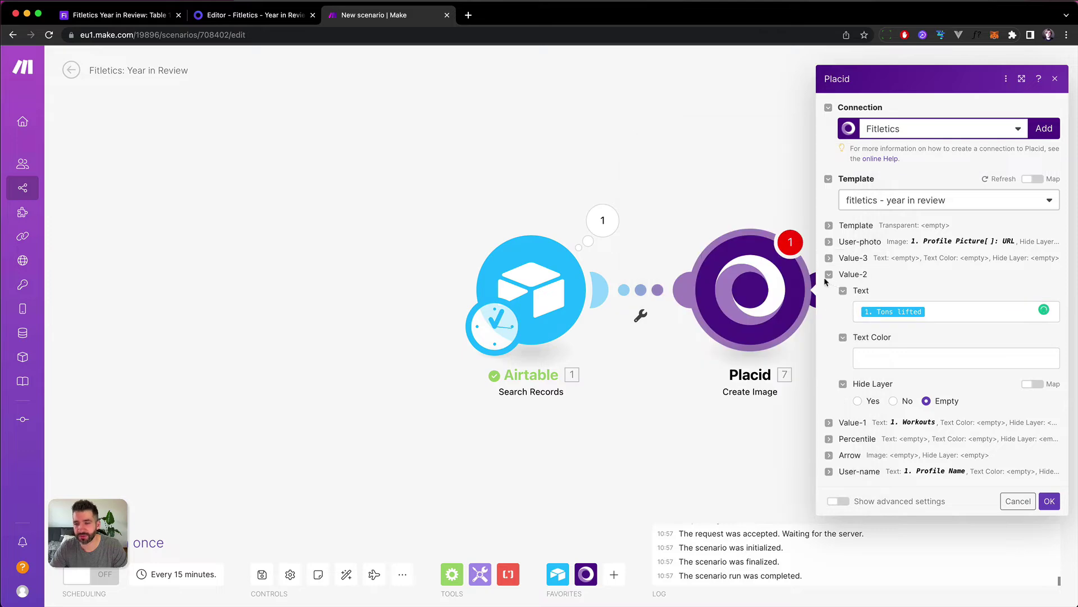
left_click(830, 275)
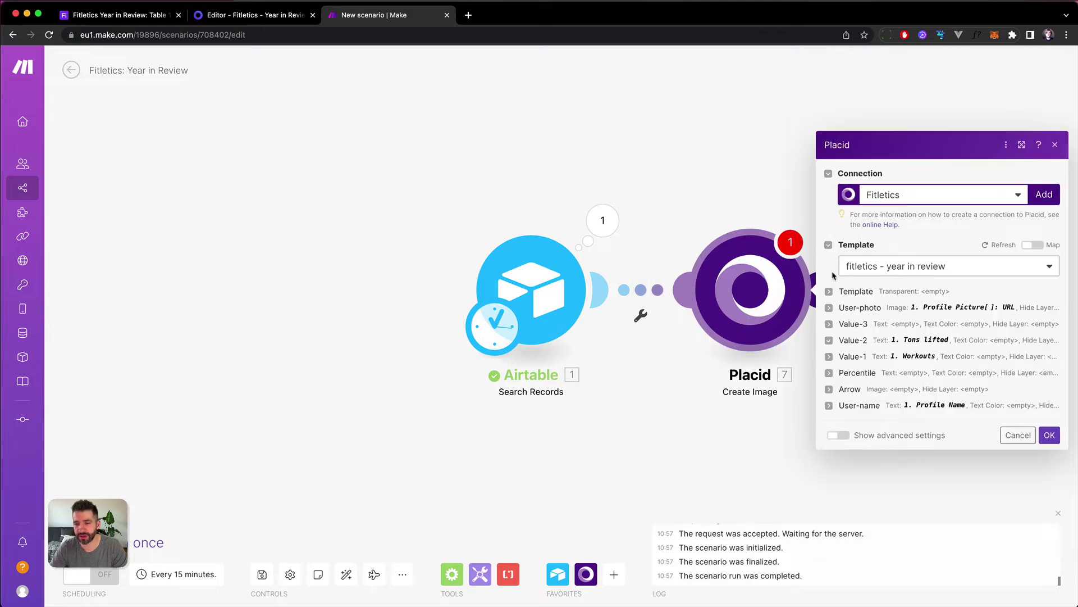
- Map the Value-3 text to the Airtable Calories burned field
left_click(830, 325)
left_click(882, 297)
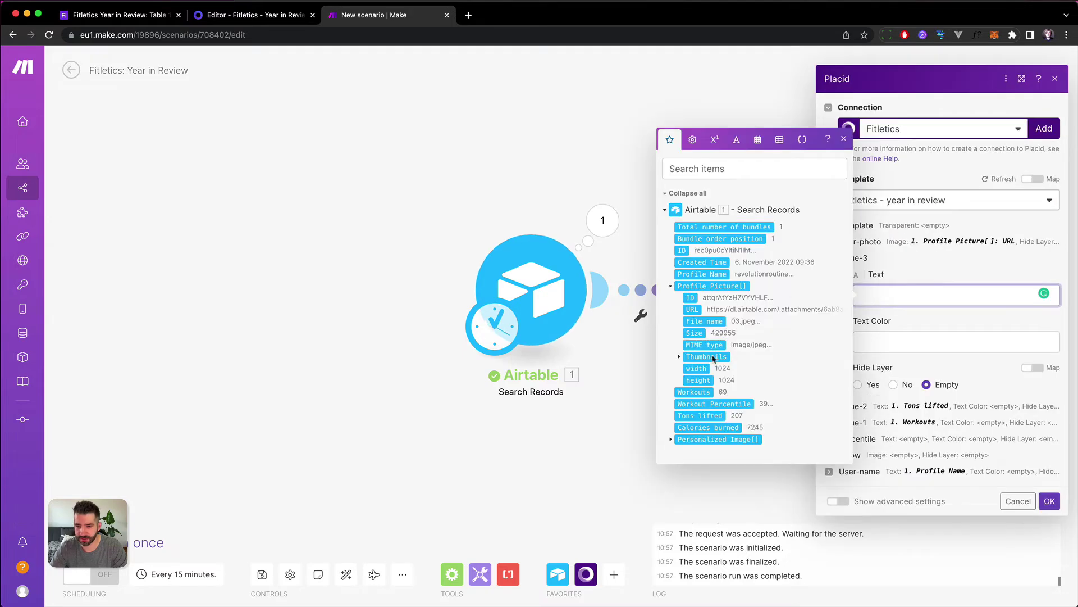
left_click(690, 427)
key("Tab")
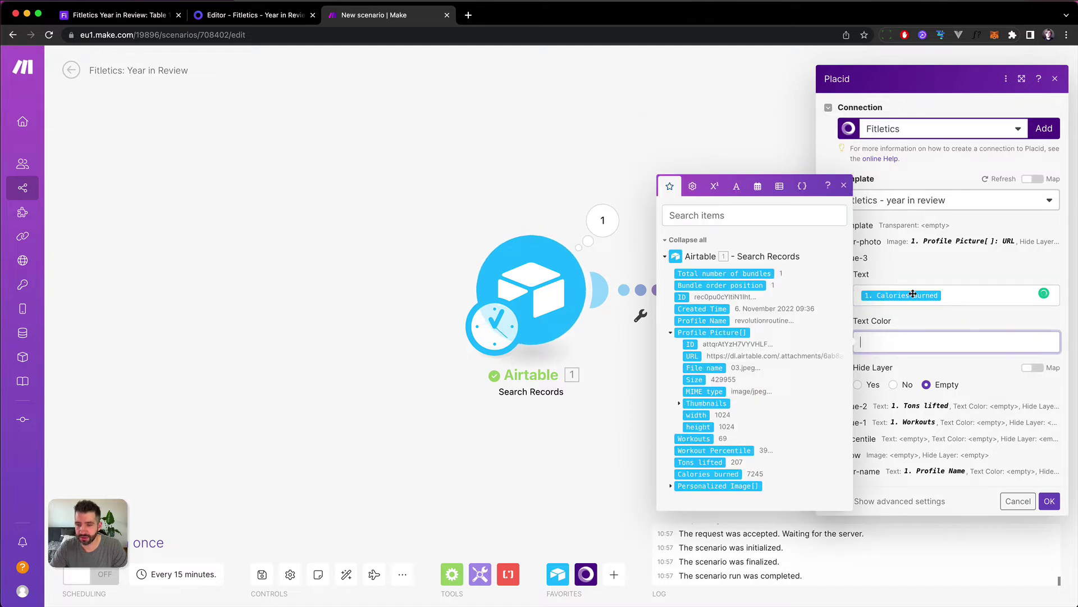
left_click(830, 260)
left_click(830, 259)
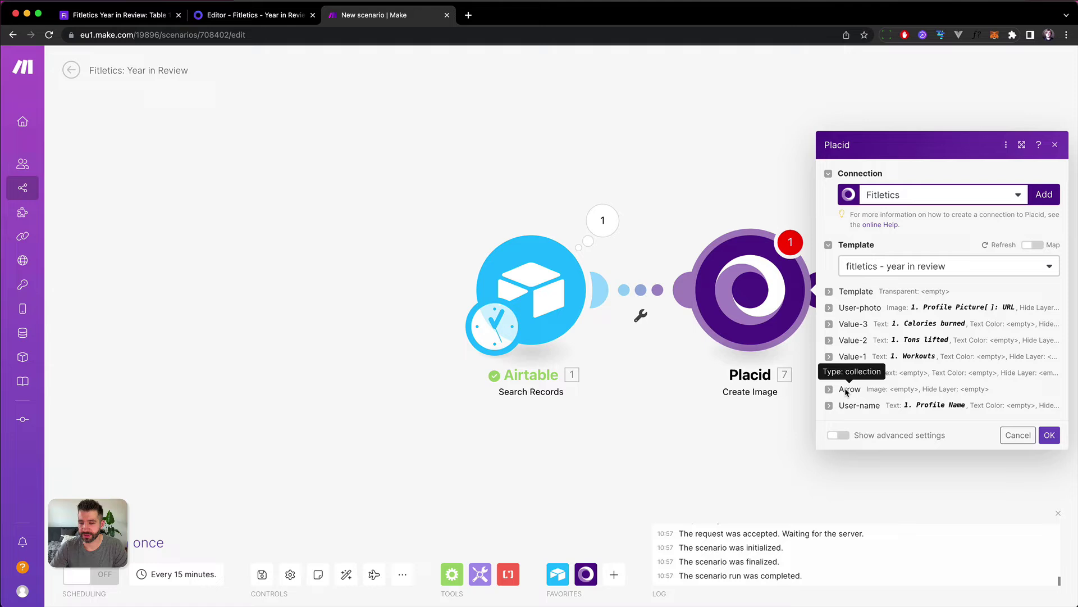
- Inspect the percentile layer's default text 'more than 70% of fitletics users!' in the Placid editor
left_click(235, 19)
left_click(550, 273)
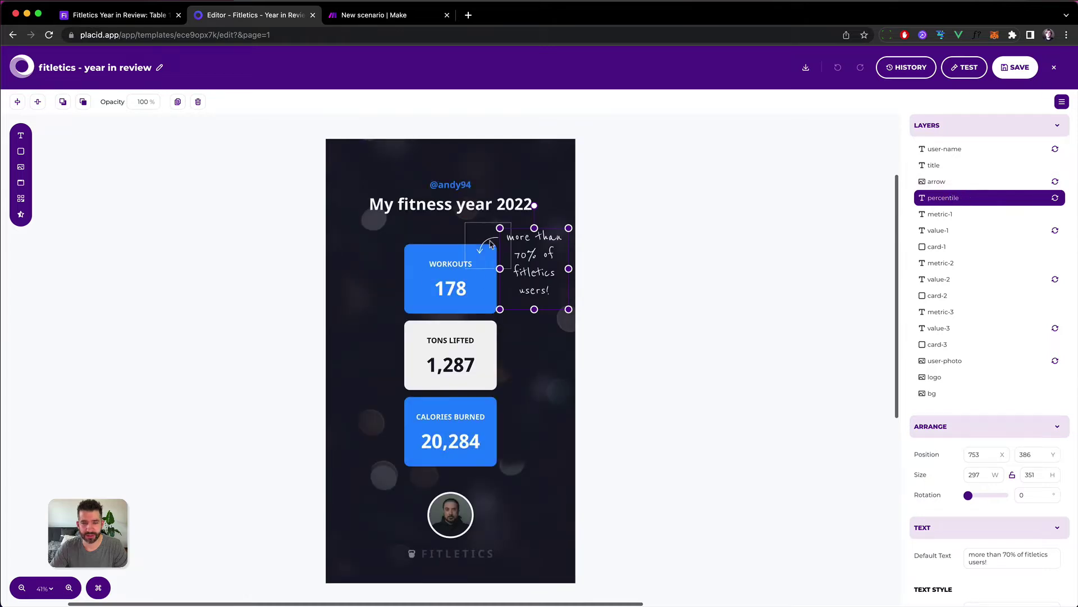
left_click(491, 244)
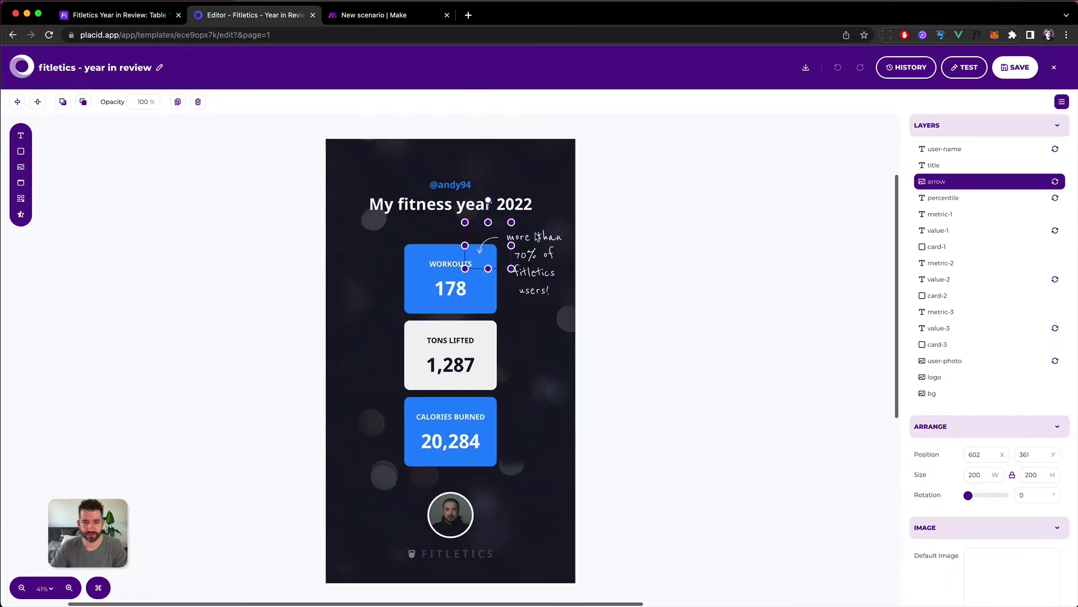
left_click(537, 237)
triple_click(1033, 556)
key("cmd+c")
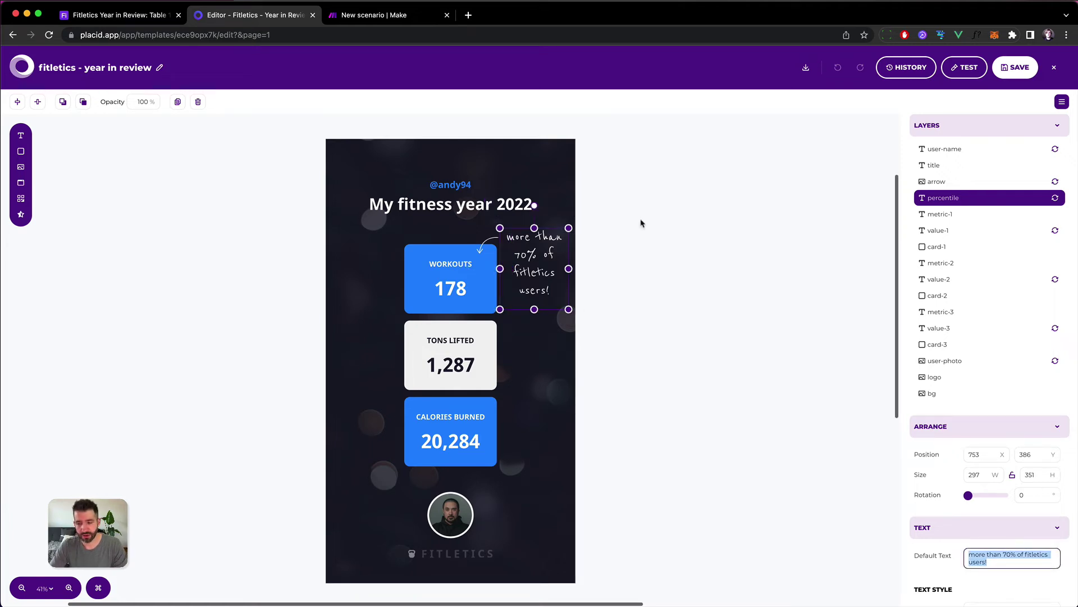
left_click(136, 18)
- Paste the percentile sentence into Placid's Percentile text, replace 70 with Workout Percentile, and save
left_click(373, 16)
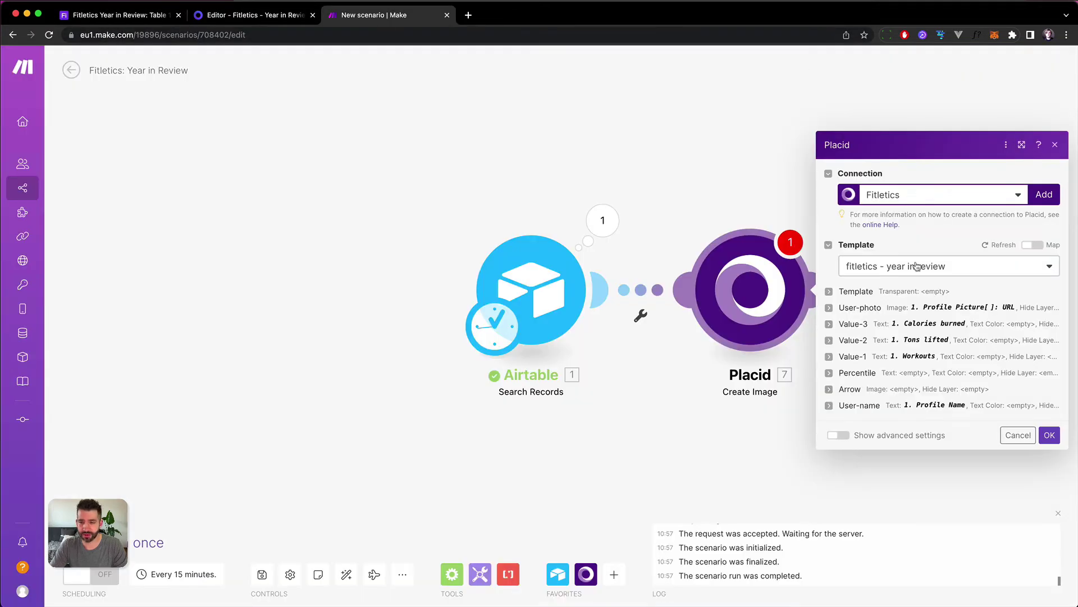
left_click(829, 373)
left_click(894, 341)
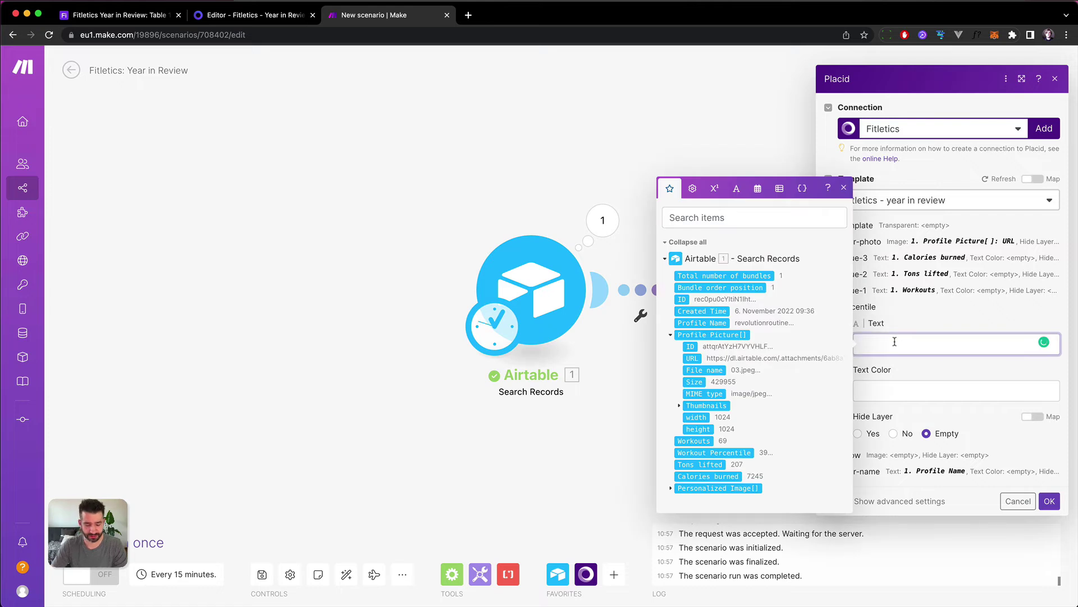
key("cmd+v")
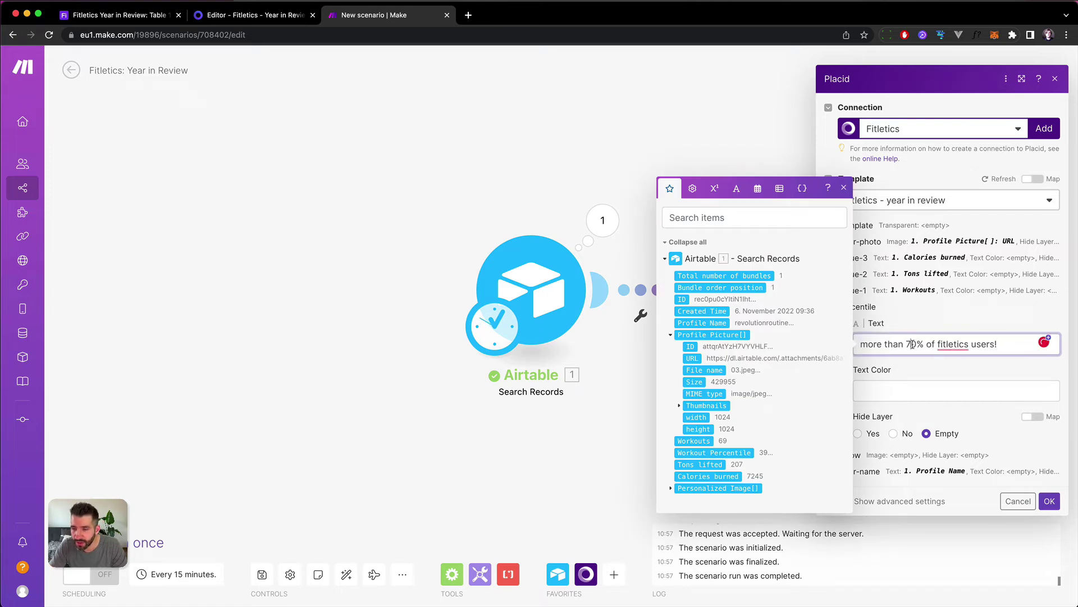
key("BackSpace")
key("BackSpace")
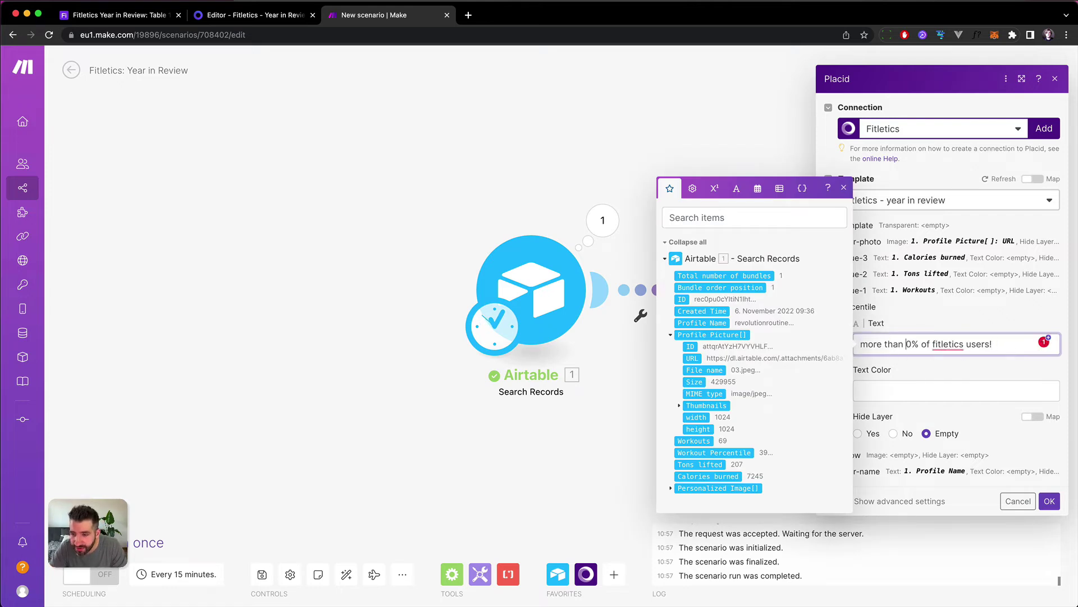
left_click(701, 453)
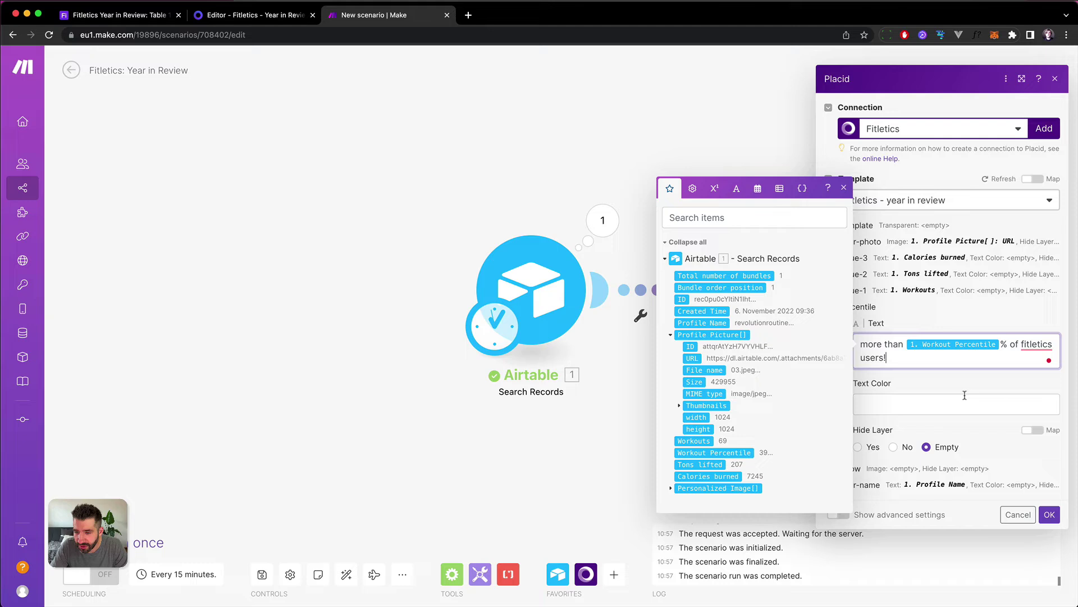
left_click(1049, 515)
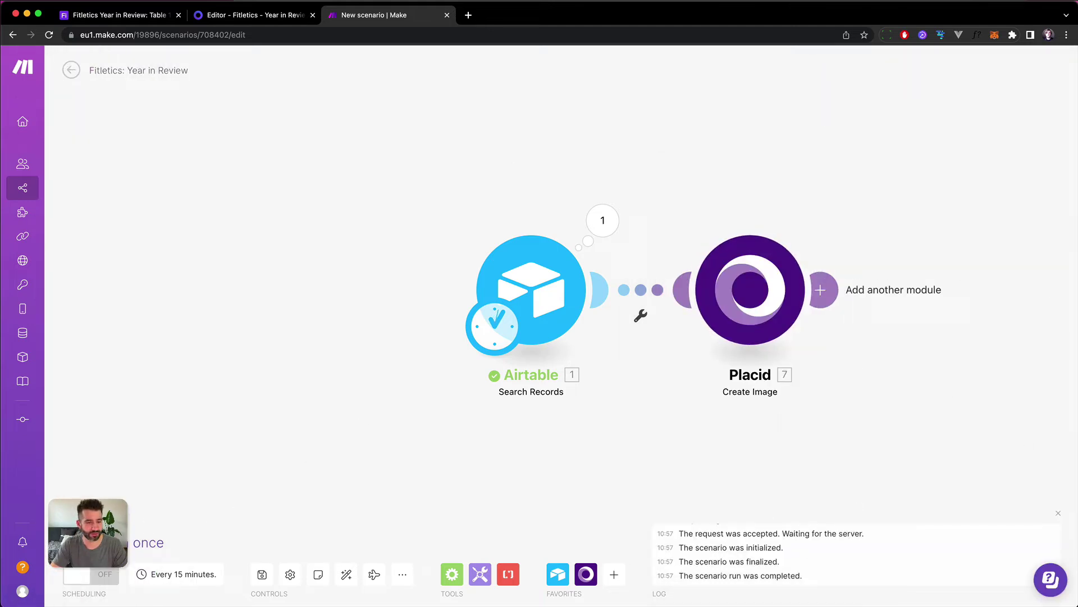
- Run the scenario once and open the generated Placid image URL in a new browser tab
left_click(90, 539)
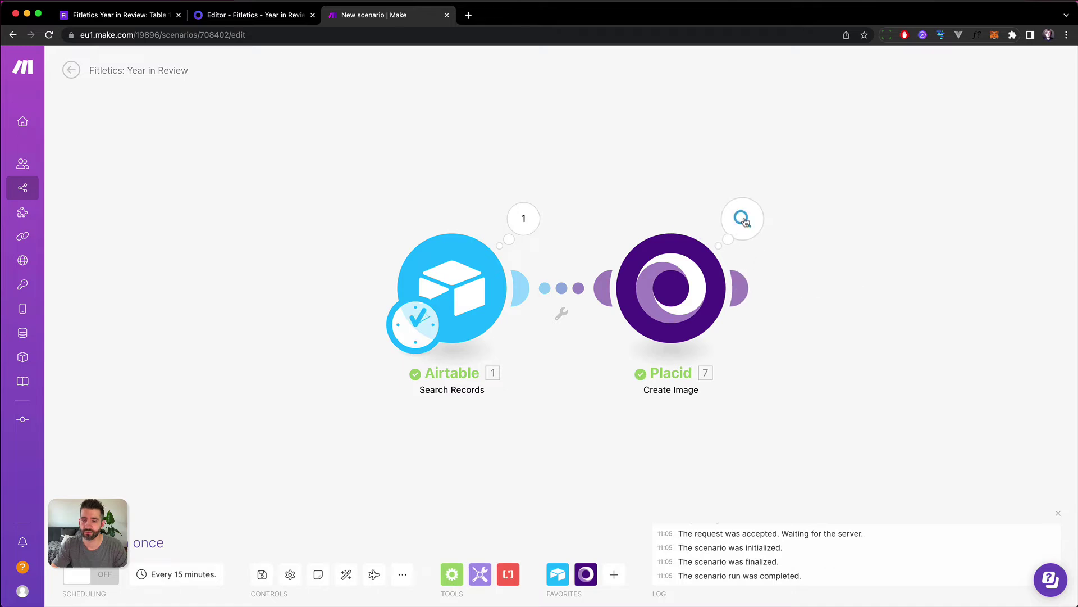
left_click(745, 222)
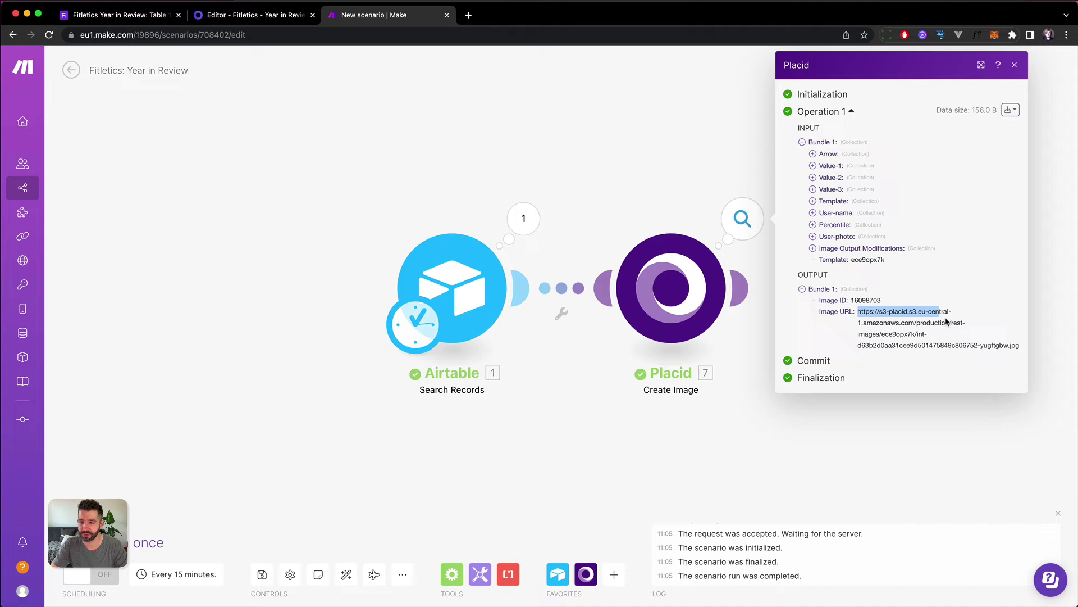
left_click_drag(946, 320, 1024, 342)
key("super+c")
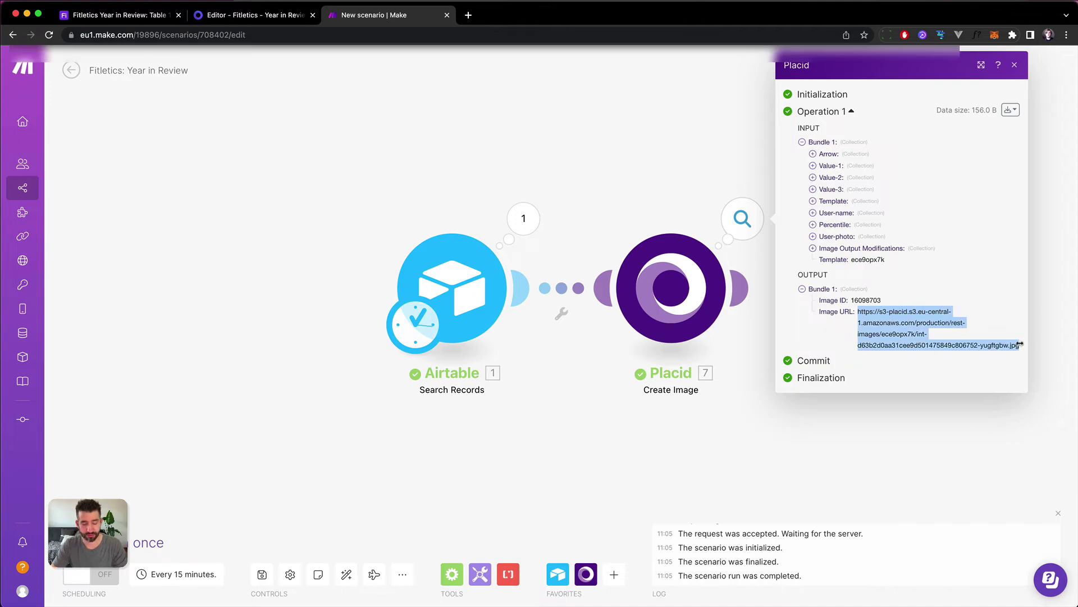
key("super+t")
key("super+v")
key("Return")
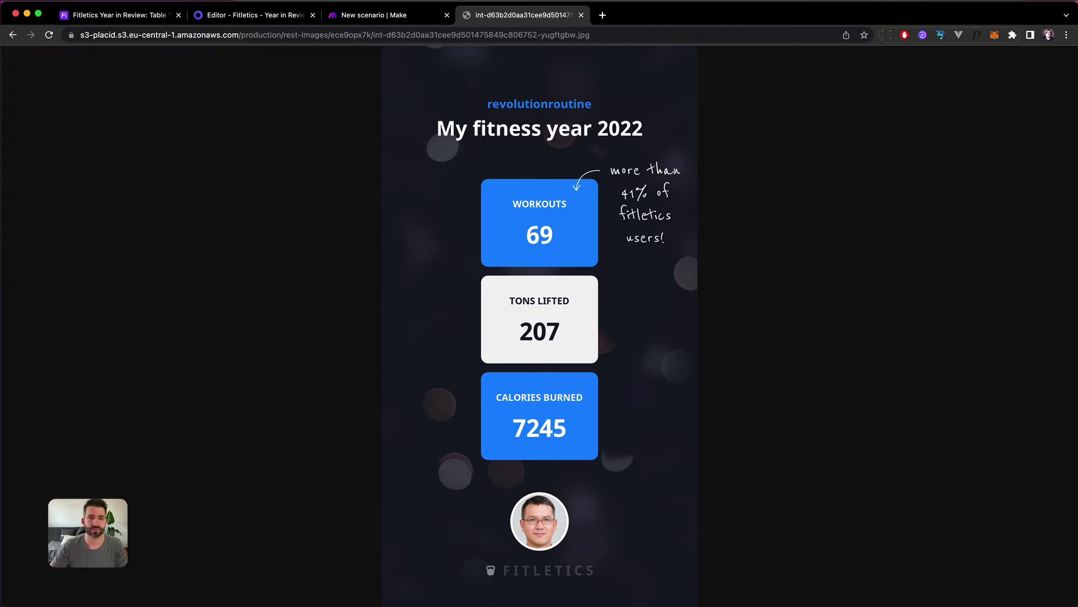
- Back in Make, review the Placid module's Percentile field settings, then go to the Placid template editor
left_click(415, 24)
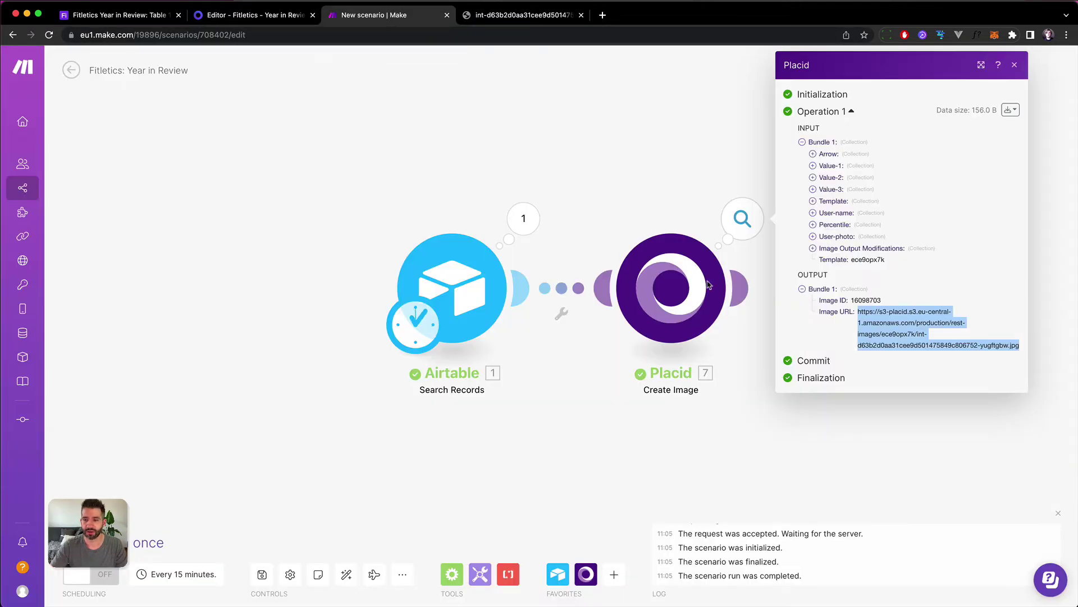
left_click(777, 457)
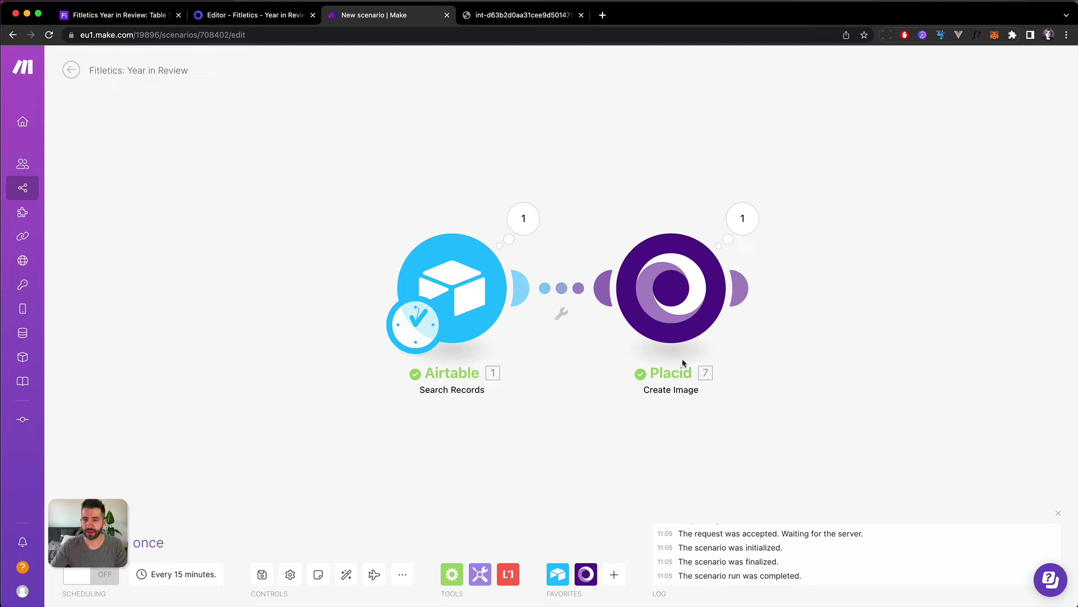
left_click(665, 299)
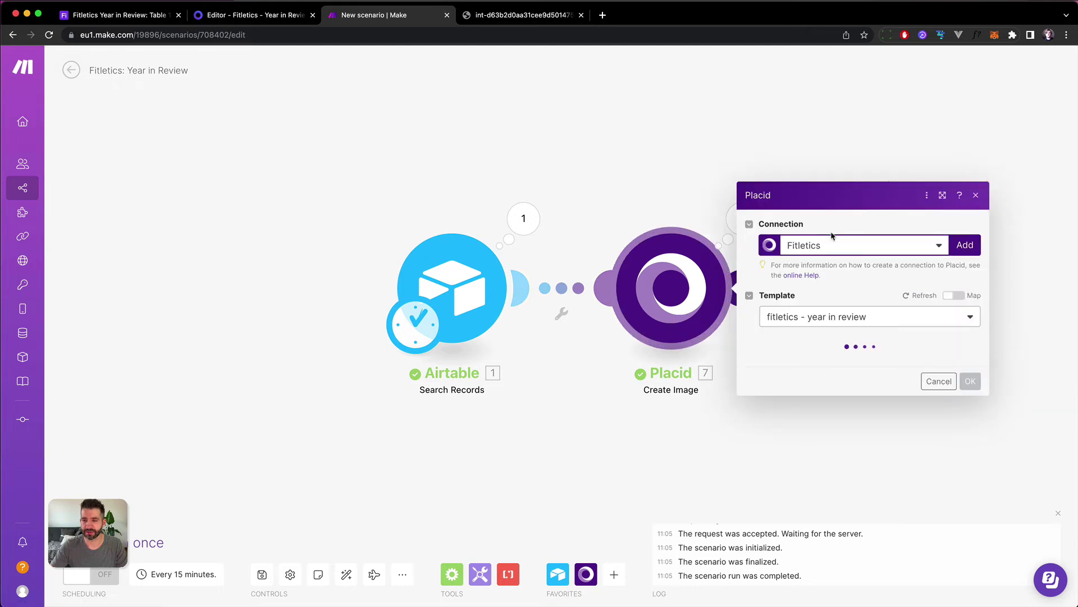
left_click(751, 299)
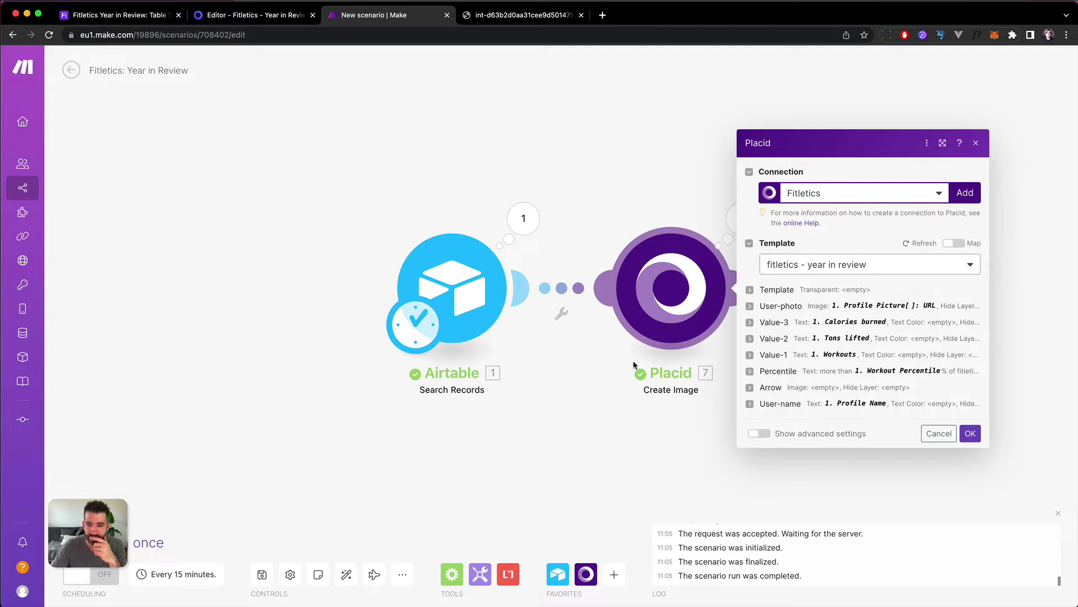
left_click(293, 23)
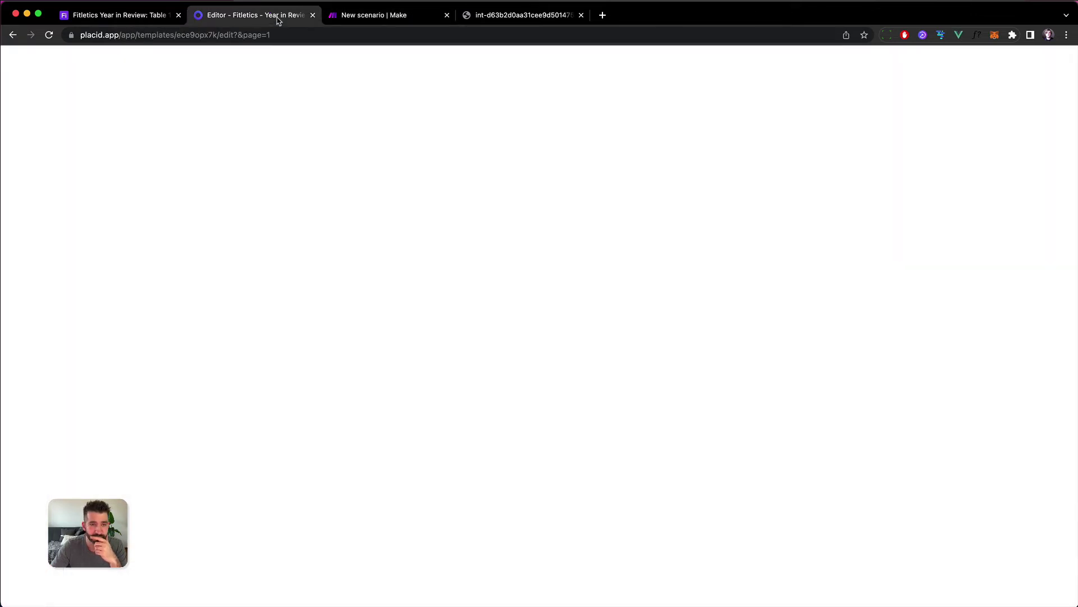
- Inspect the template's arrow and percentile text layers in Placid, then return to Make
left_click(492, 243)
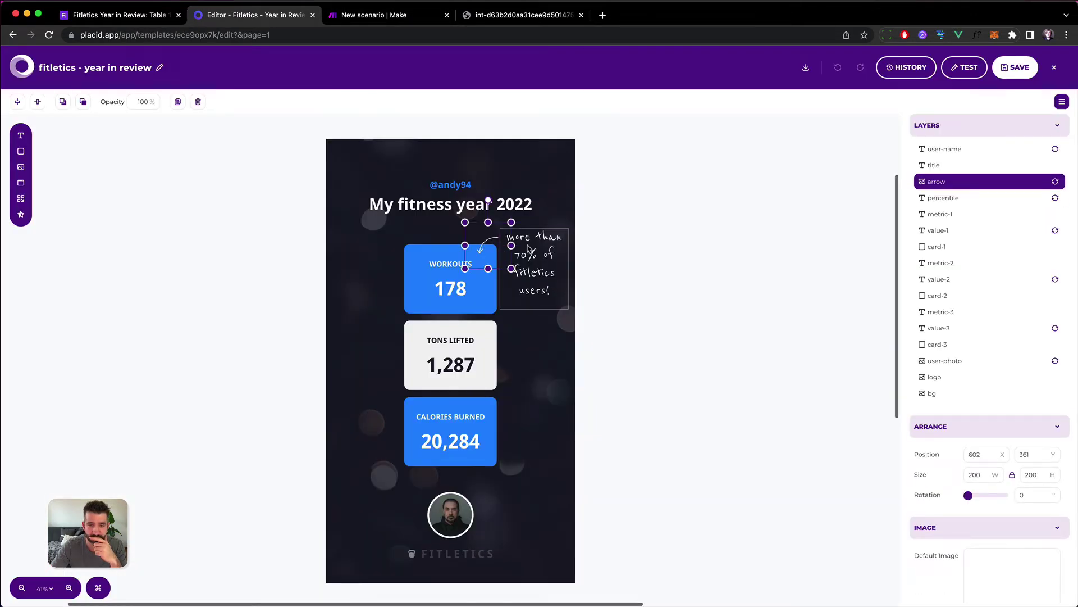
left_click(490, 247)
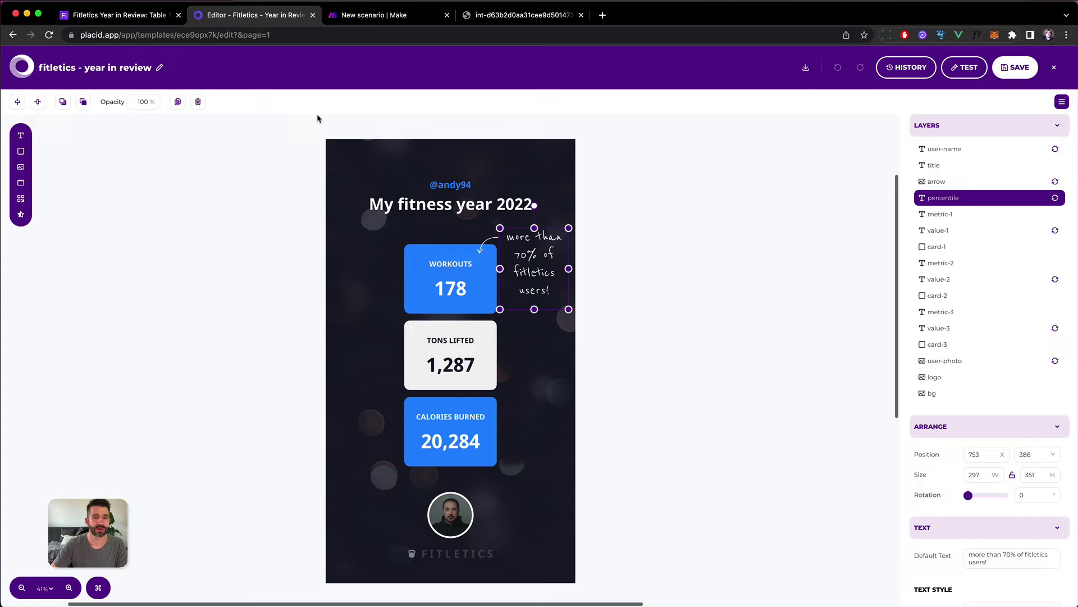
left_click(347, 16)
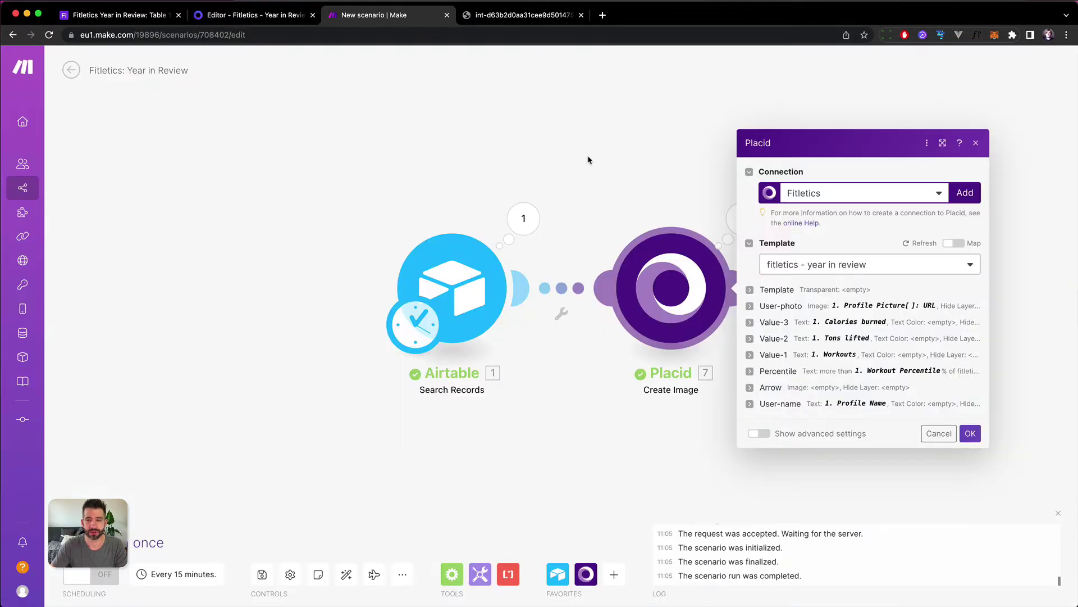
- Turn the Percentile layer's Hide Layer into a mapped if() formula based on Workout Percentile
left_click(750, 371)
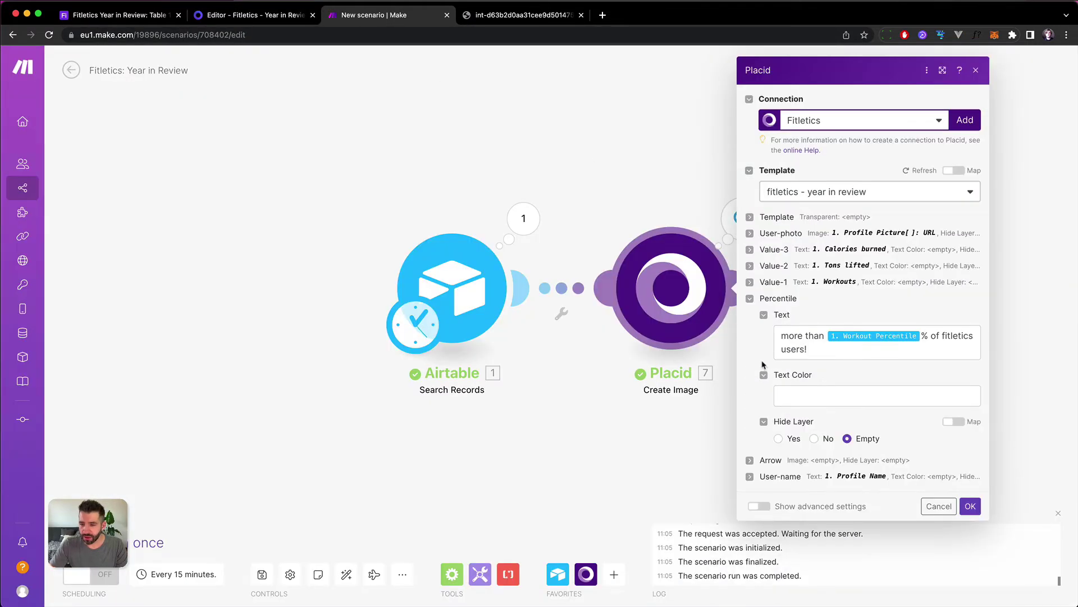
left_click(957, 424)
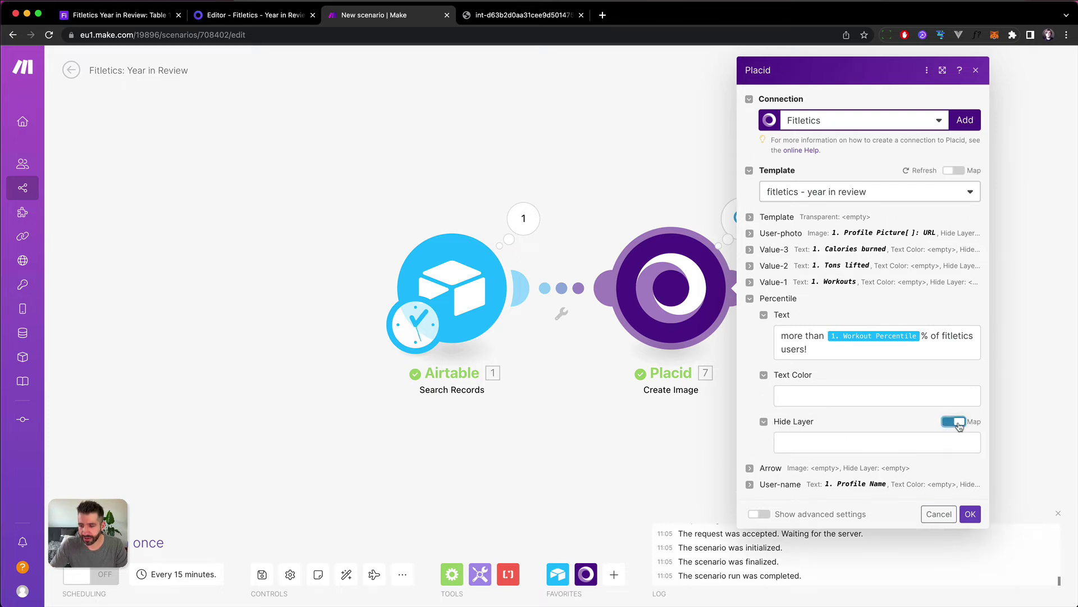
left_click(915, 441)
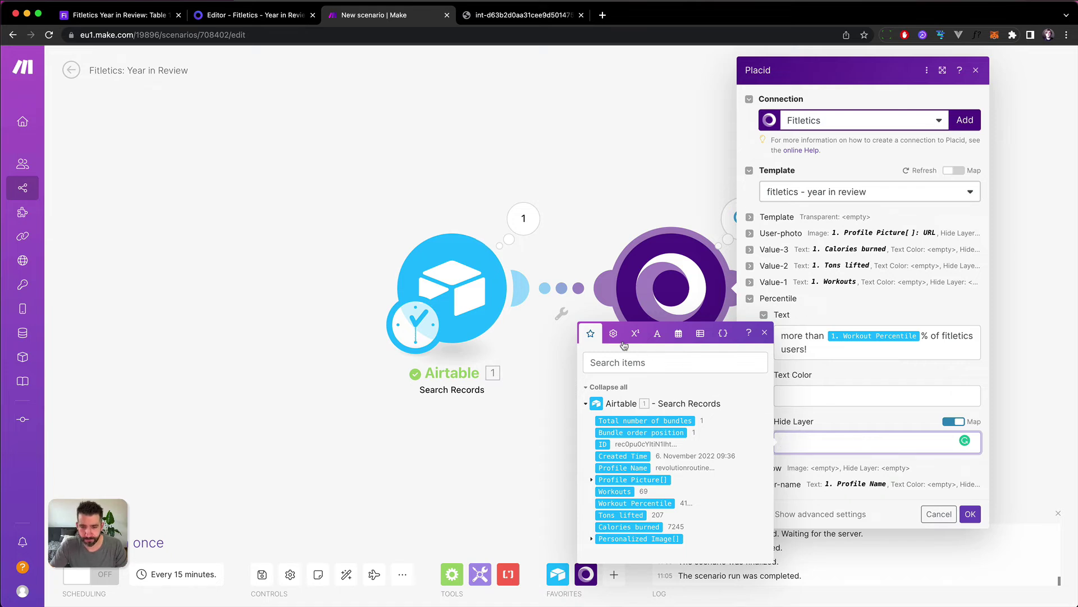
left_click(613, 333)
left_click(629, 451)
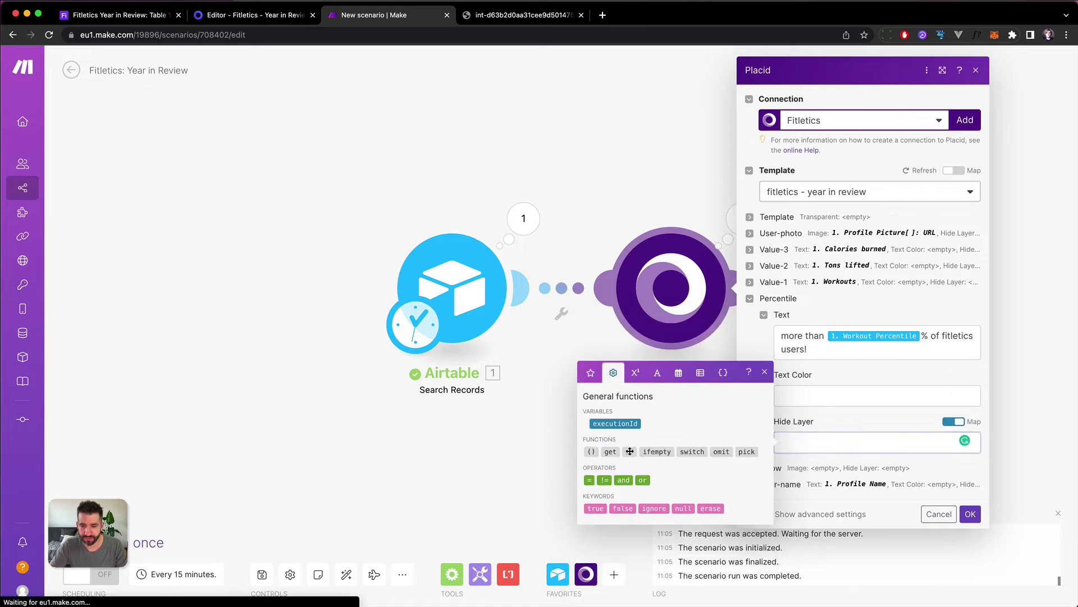
left_click(817, 442)
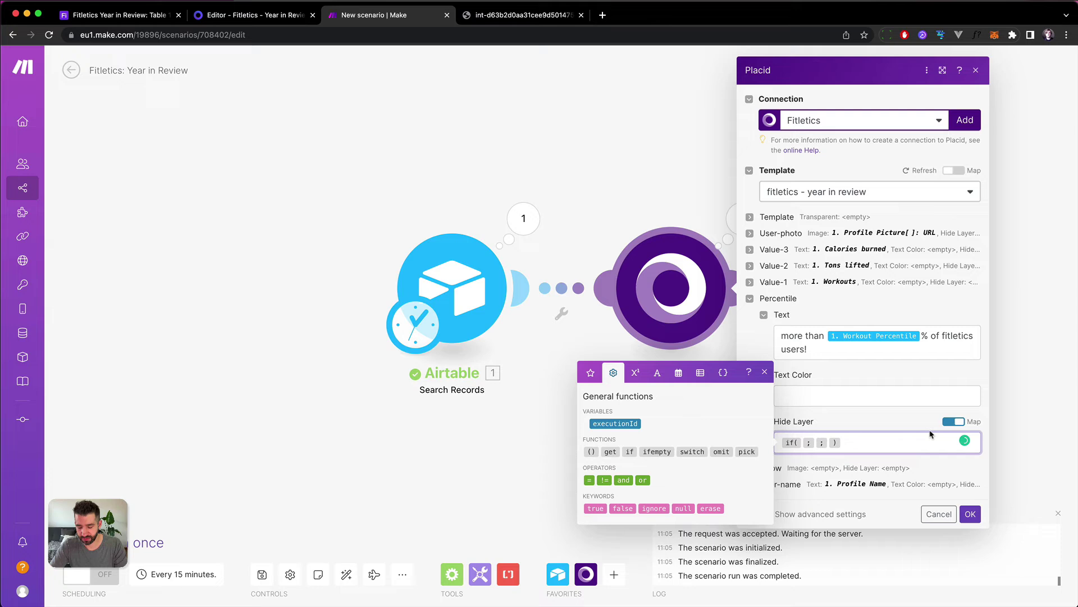
left_click(590, 373)
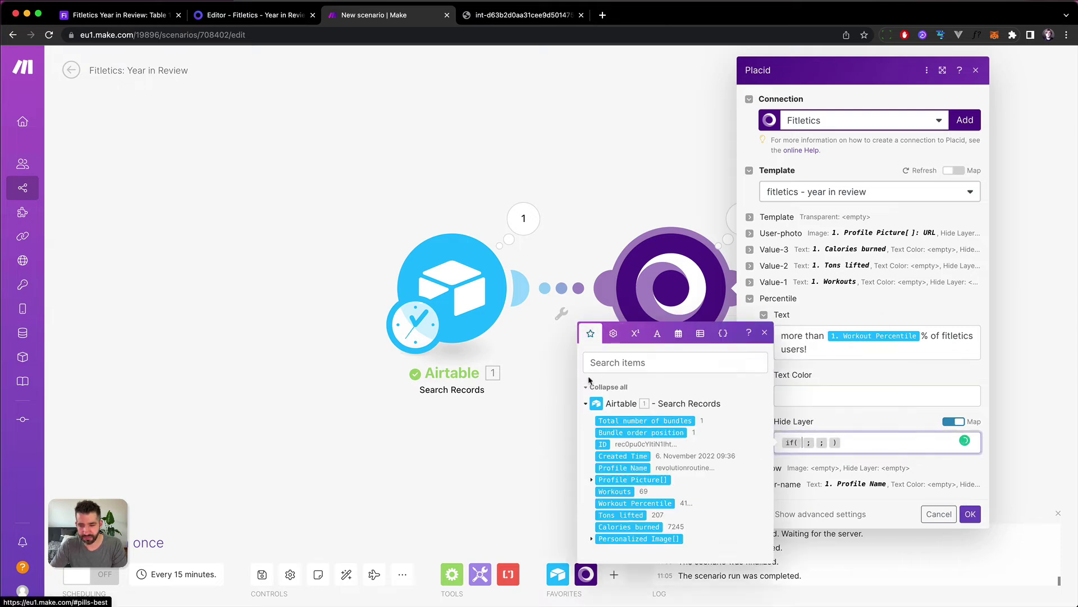
left_click(656, 502)
- Complete the if condition as Workout Percentile < 40, returning true, otherwise false
left_click(613, 333)
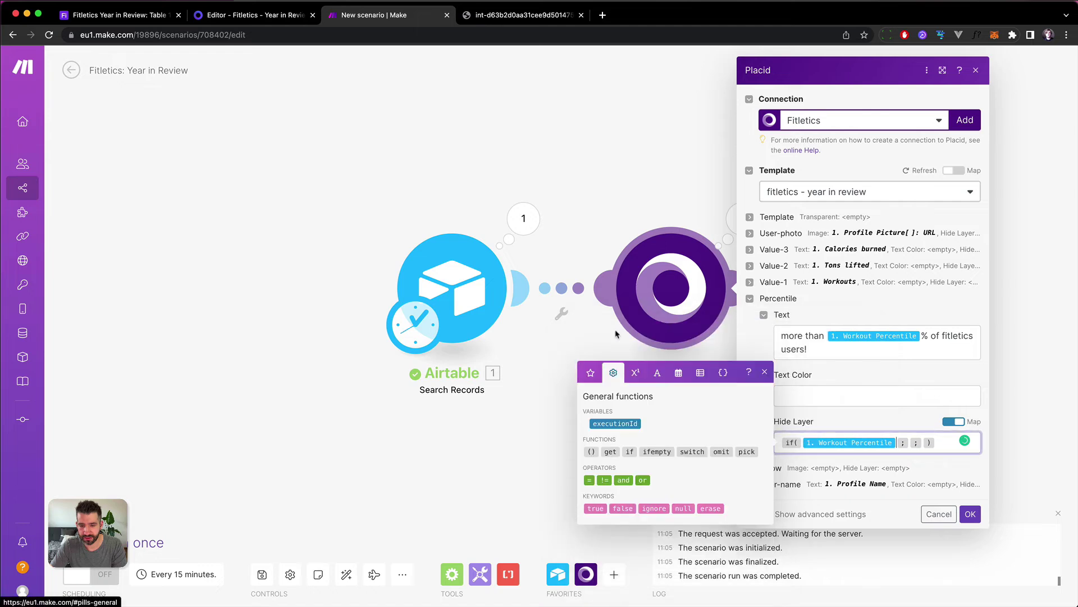
left_click(636, 375)
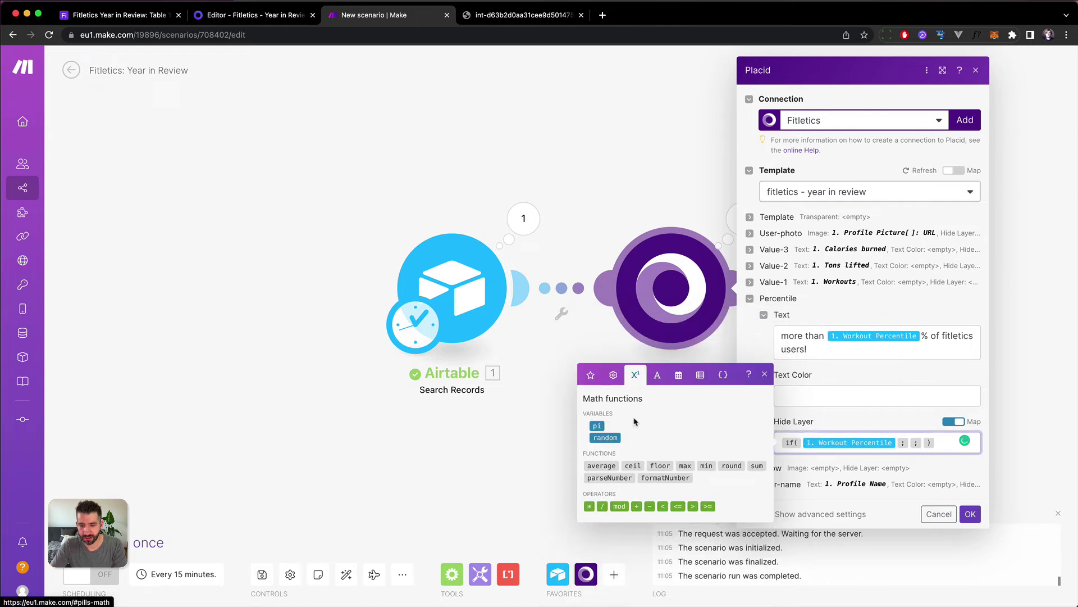
left_click(662, 506)
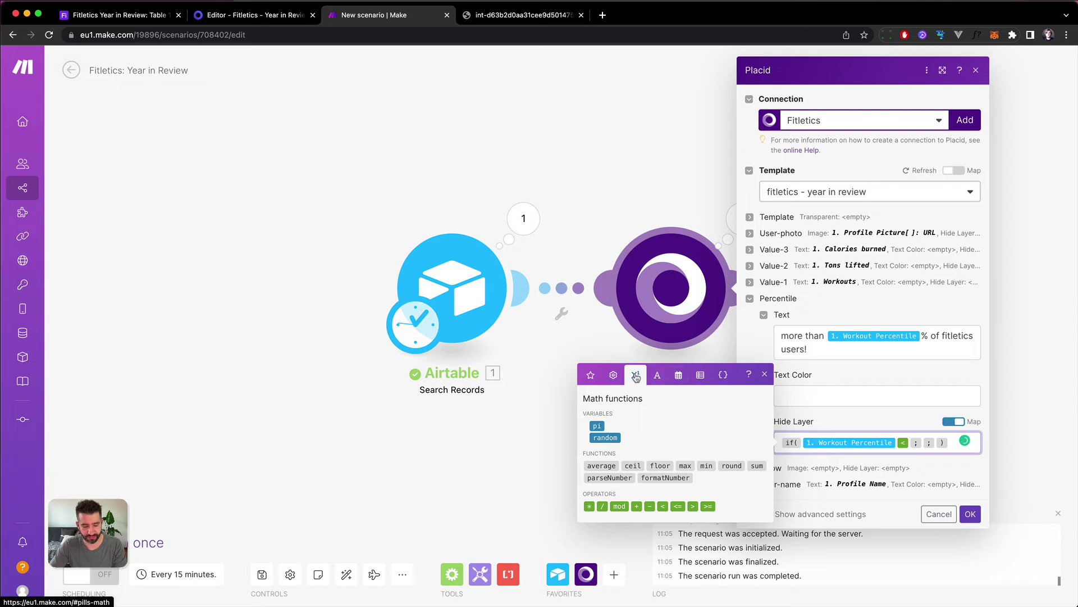
type("40")
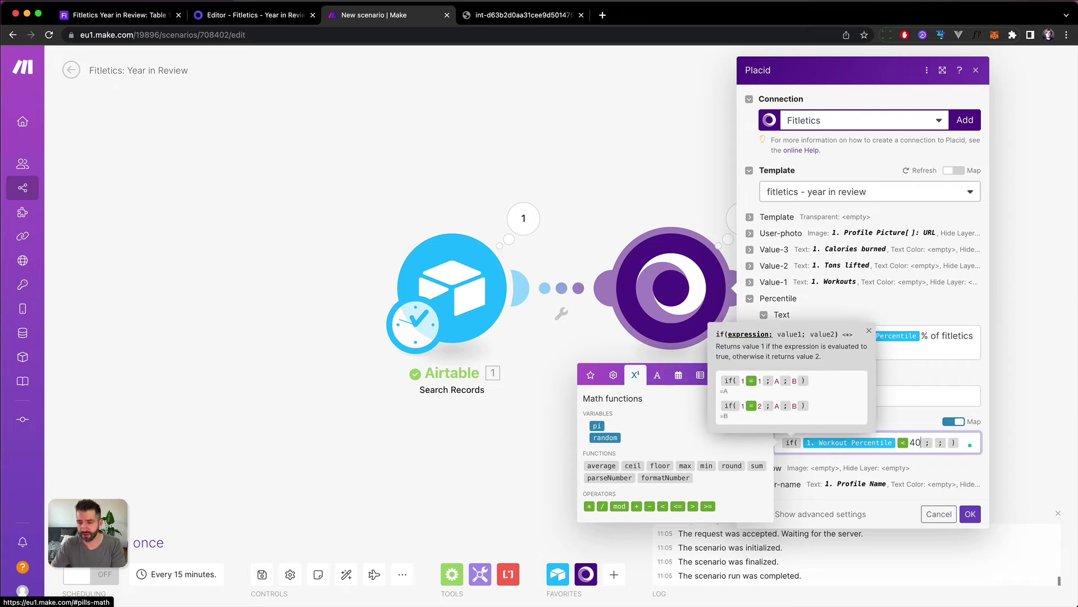
left_click(617, 382)
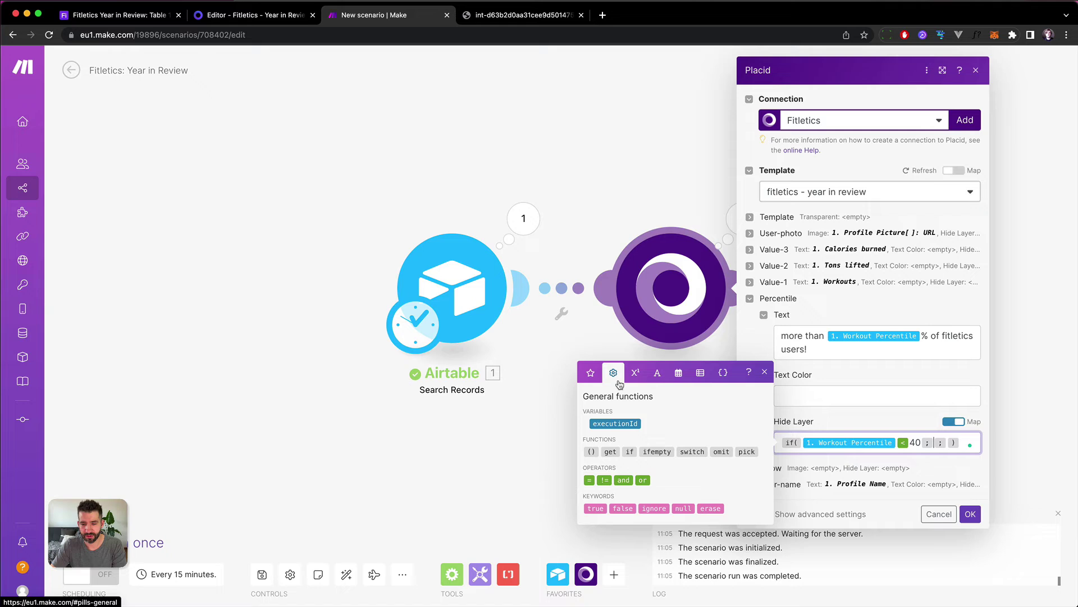
left_click(594, 506)
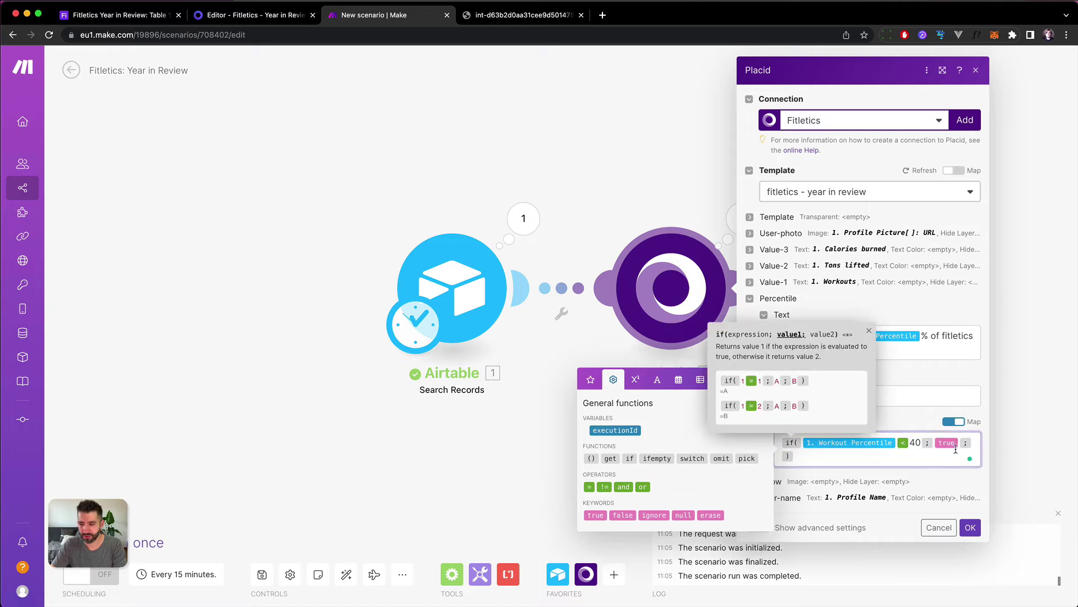
key("Right")
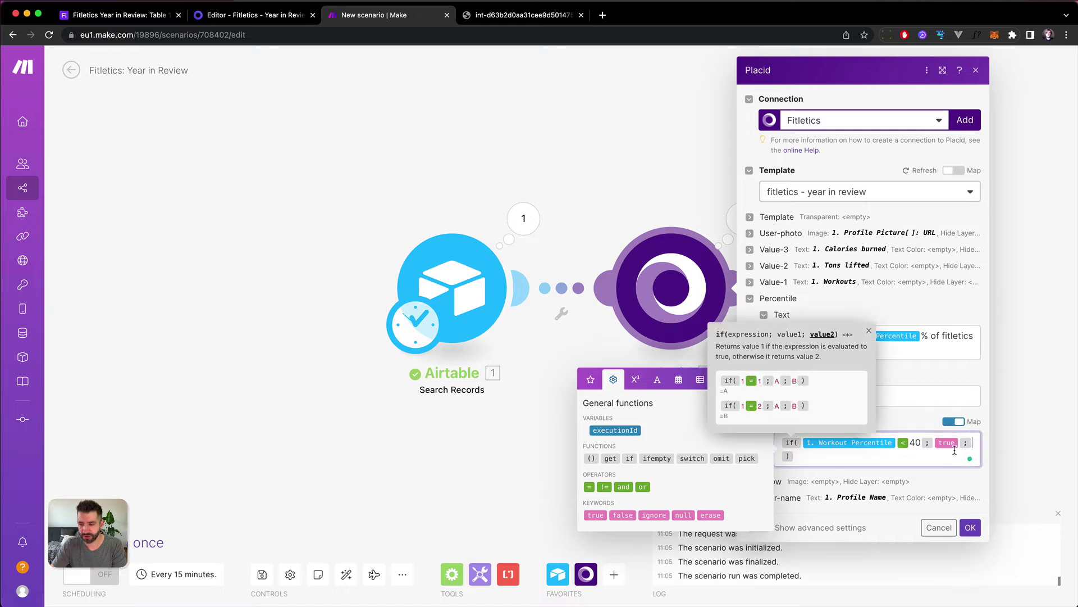
left_click(623, 514)
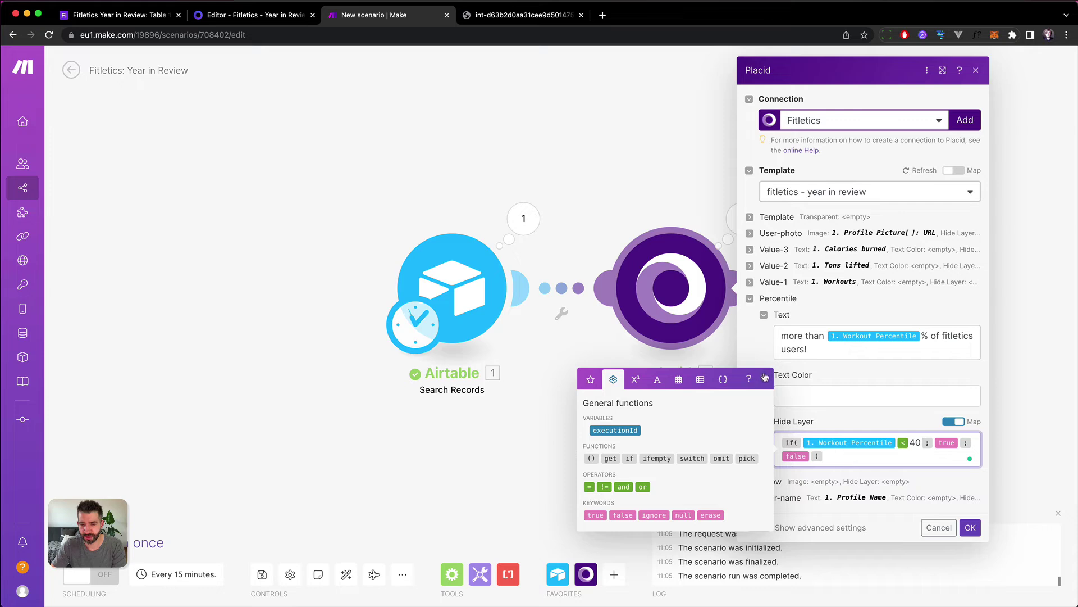
left_click(765, 377)
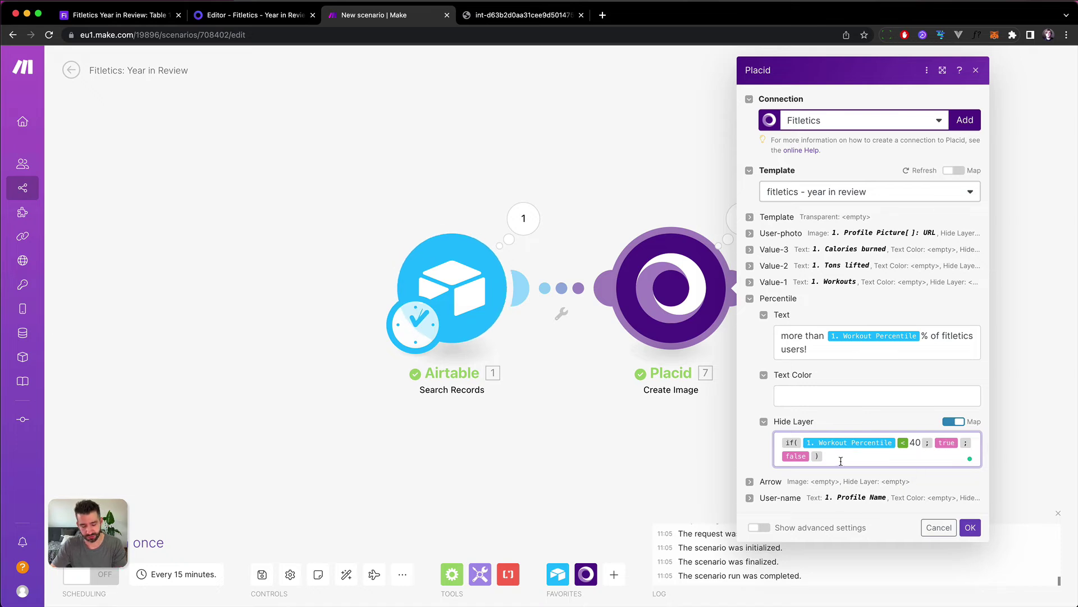
- Give the Arrow layer the same Hide Layer formula and recheck the Percentile formula
left_click(750, 481)
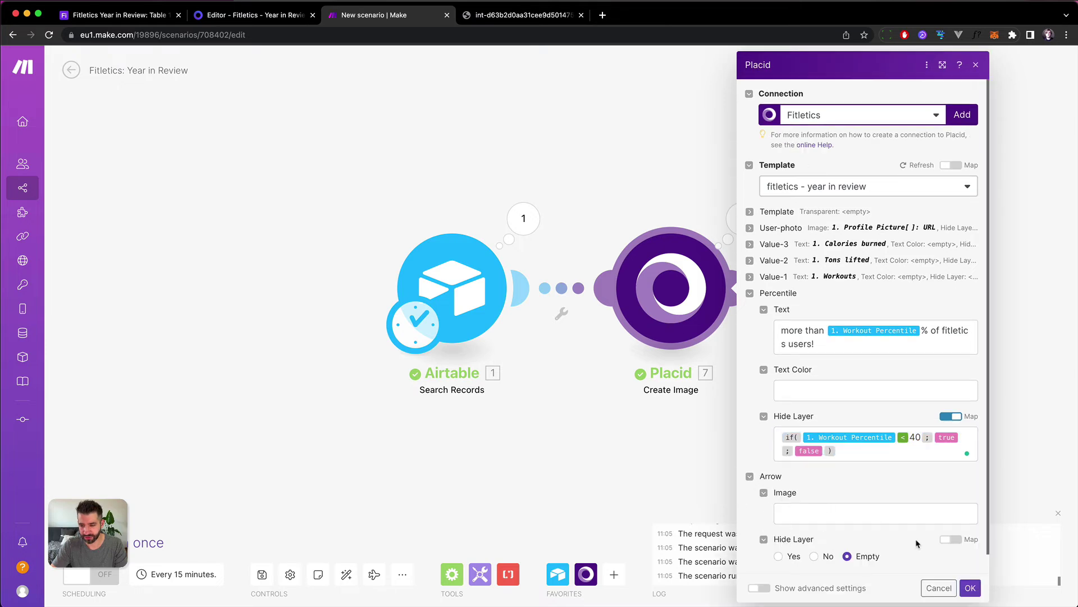
left_click(950, 540)
left_click(881, 549)
type("if( 1.`Workout Percentile` < 40 ; true ; false )")
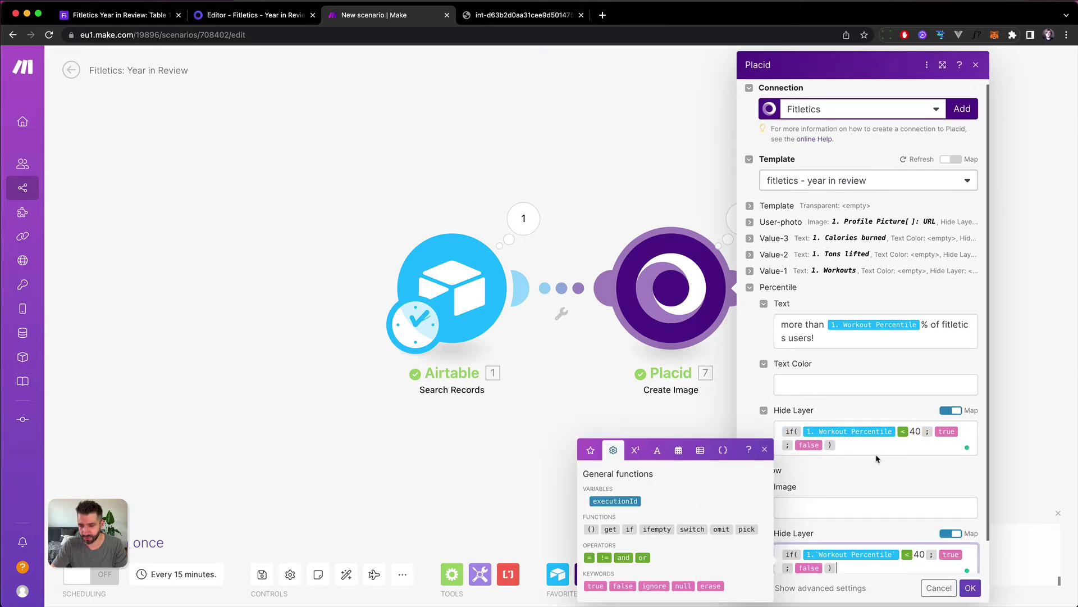
scroll(874, 529, "down", 1)
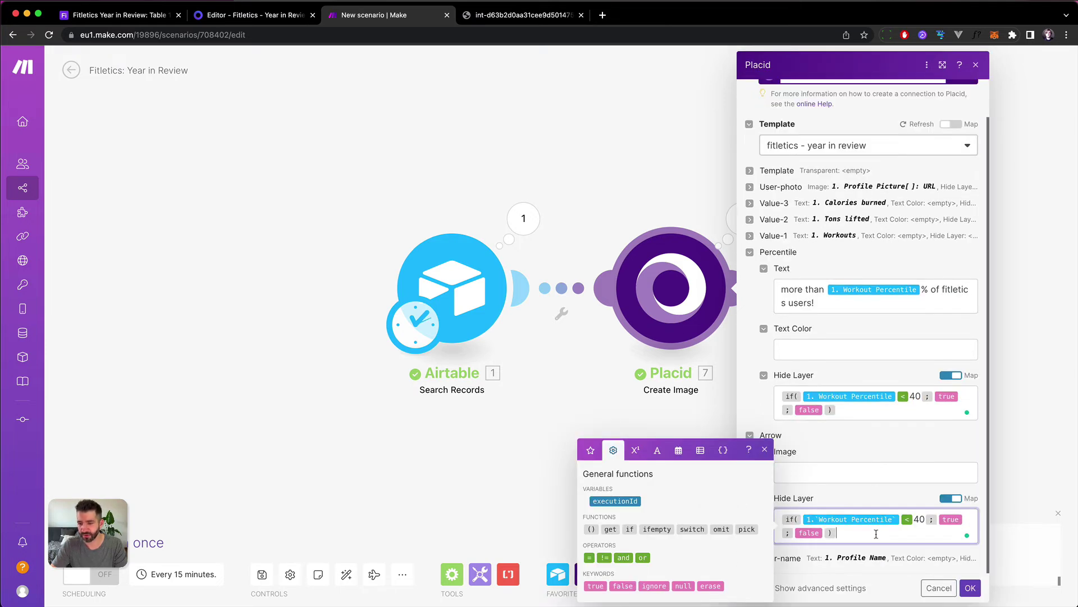
left_click(878, 411)
- Save the Placid module settings and run the scenario once
left_click(971, 588)
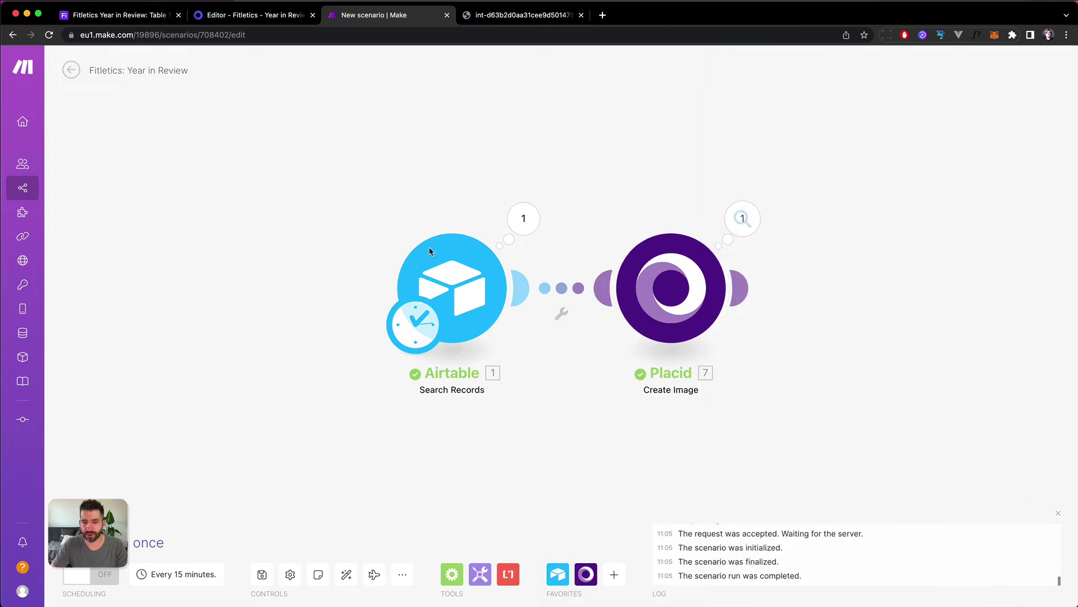
left_click(81, 541)
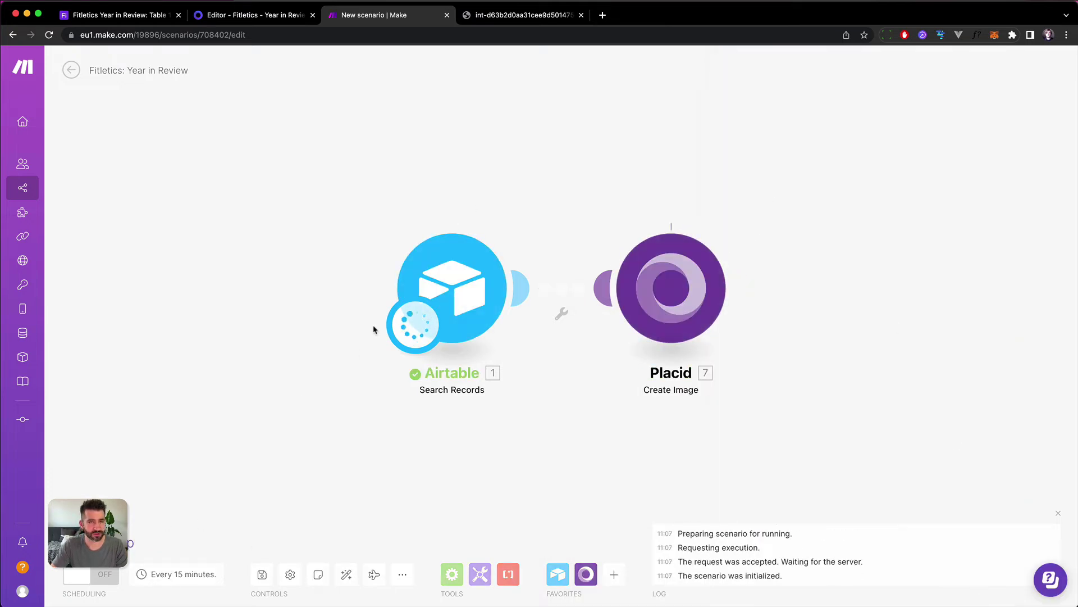
left_click(522, 15)
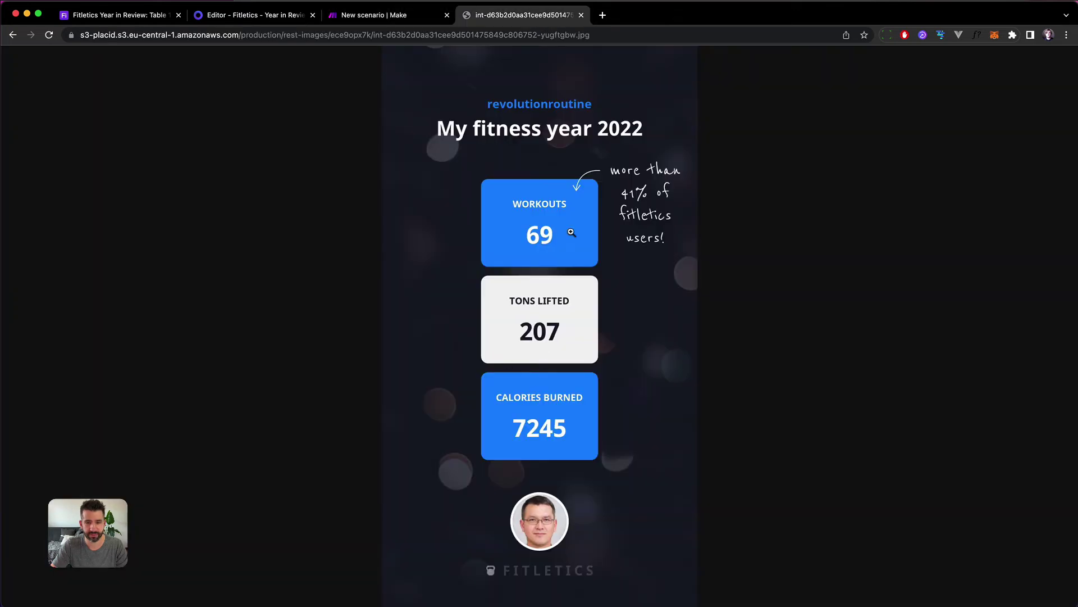
left_click(393, 18)
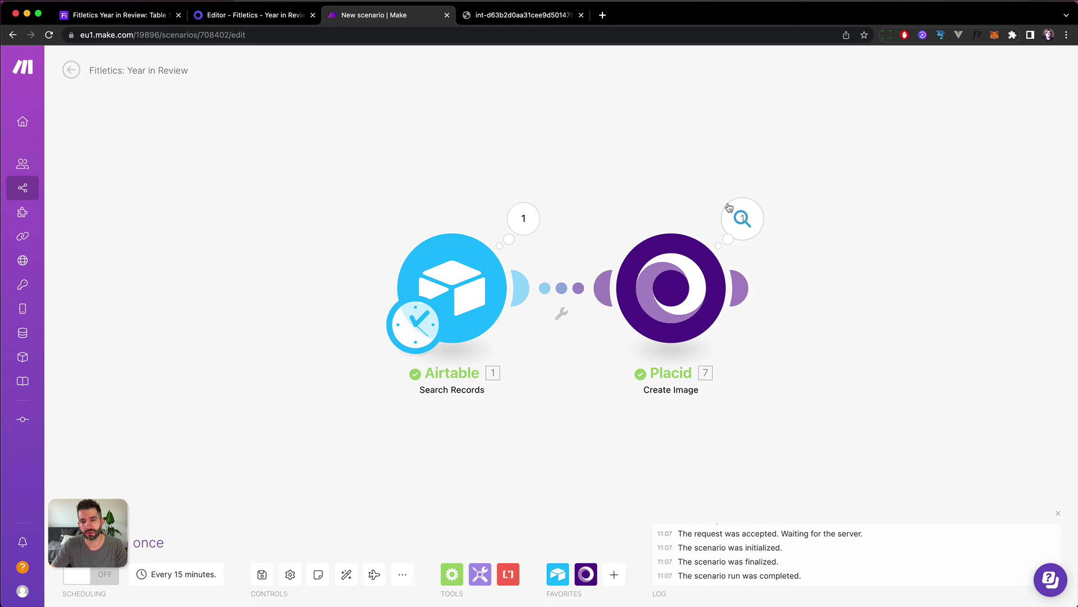
- Open the new Placid image URL from the run output in a new browser tab
left_click(742, 219)
left_click_drag(858, 310, 1005, 348)
key("super+c")
key("super+t")
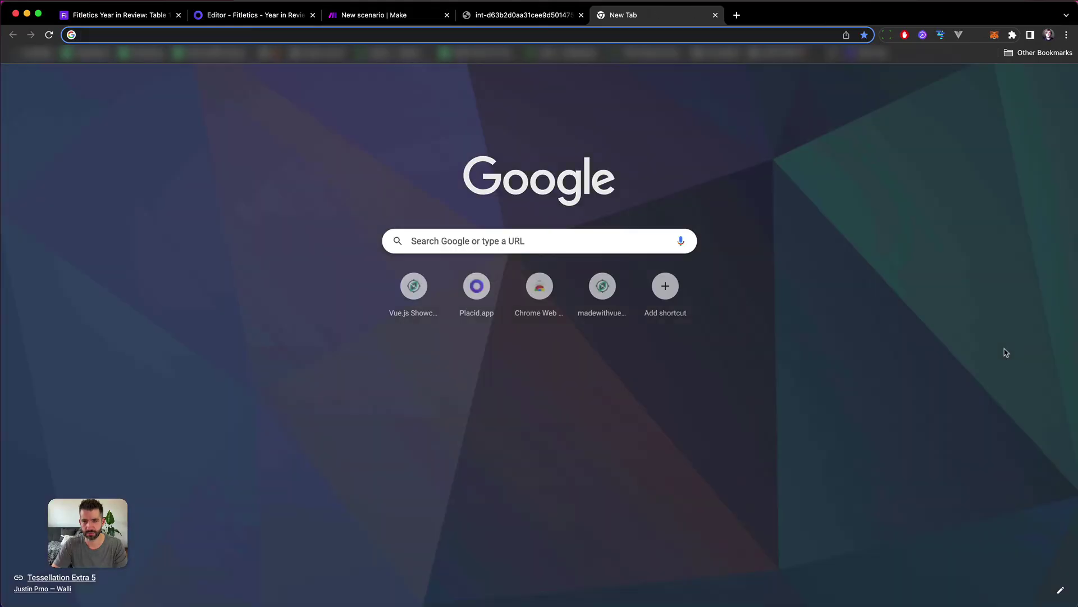
key("super+v")
key("Return")
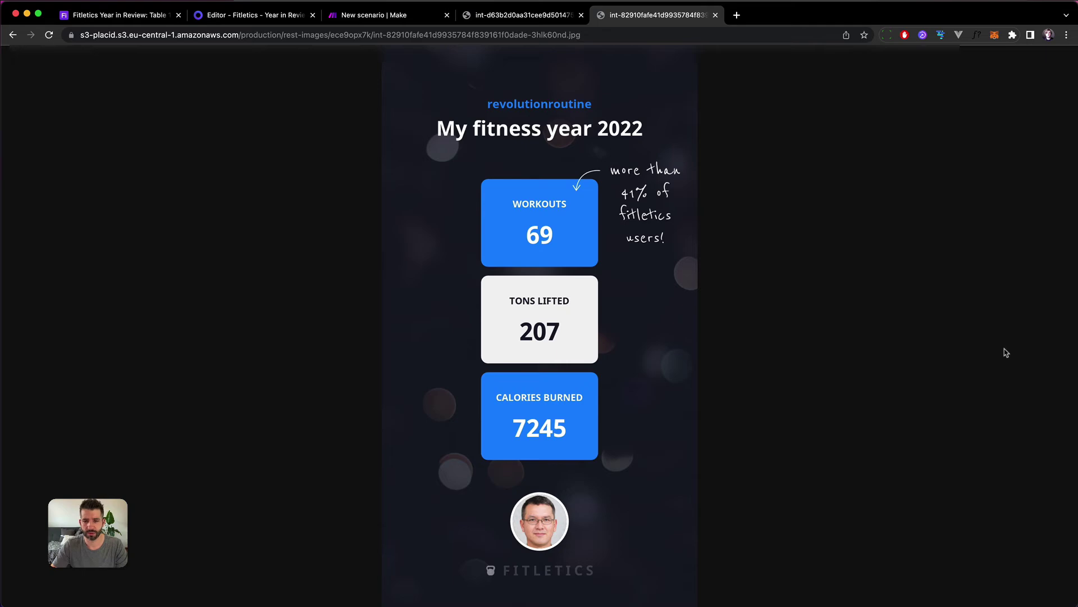
left_click(136, 18)
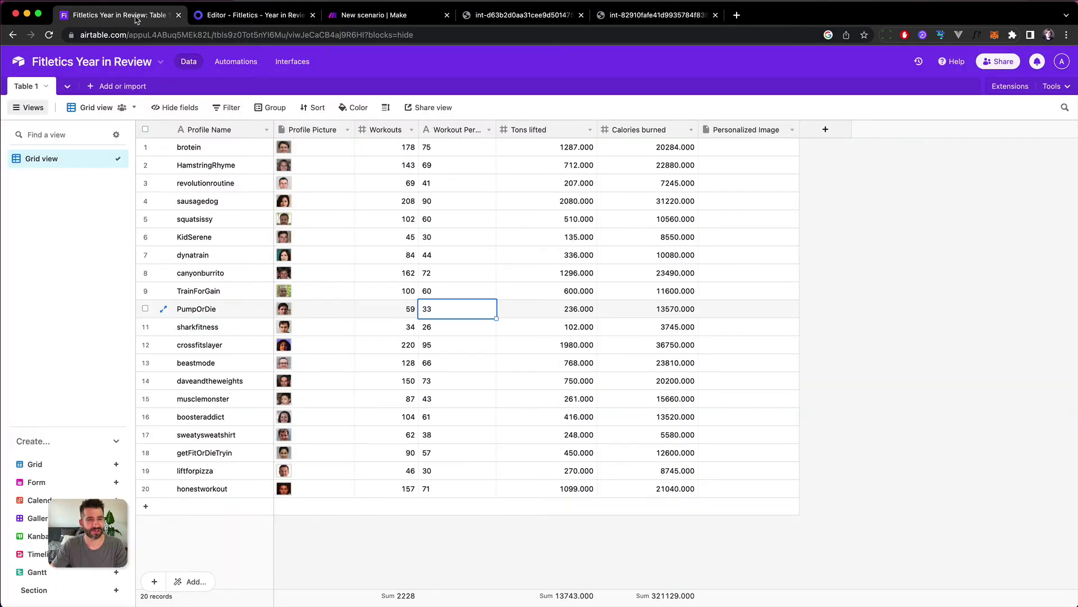
left_click(651, 15)
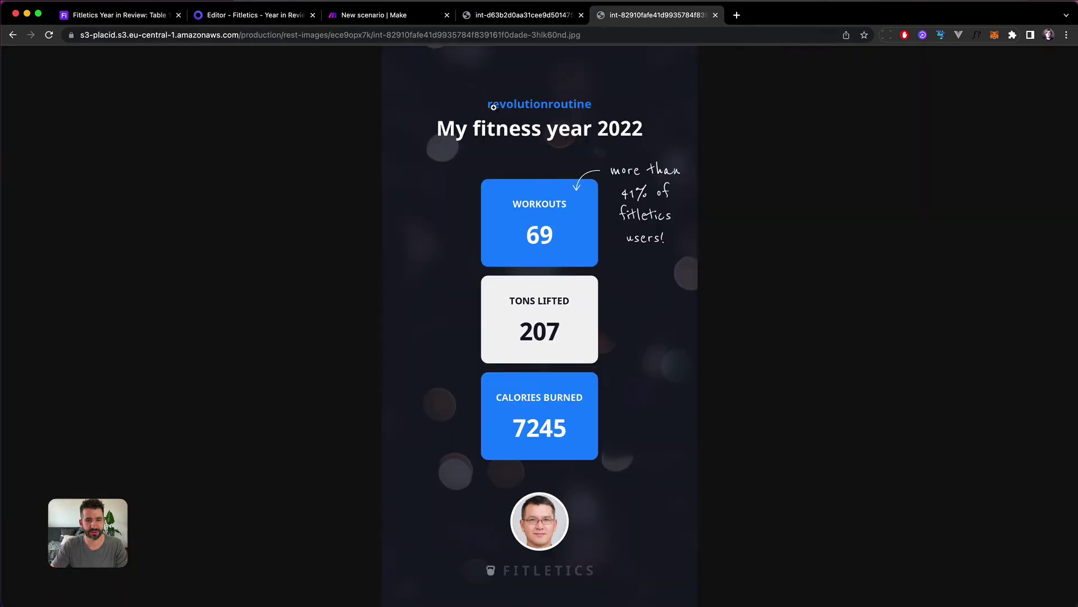
left_click(129, 15)
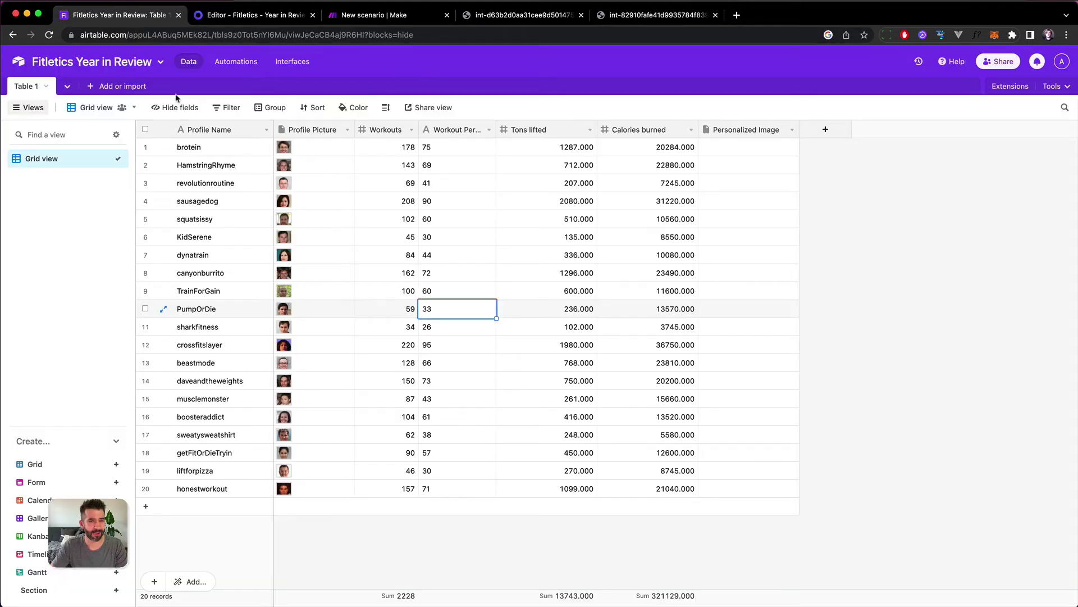
double_click(451, 183)
key("BackSpace")
key("BackSpace")
type("39")
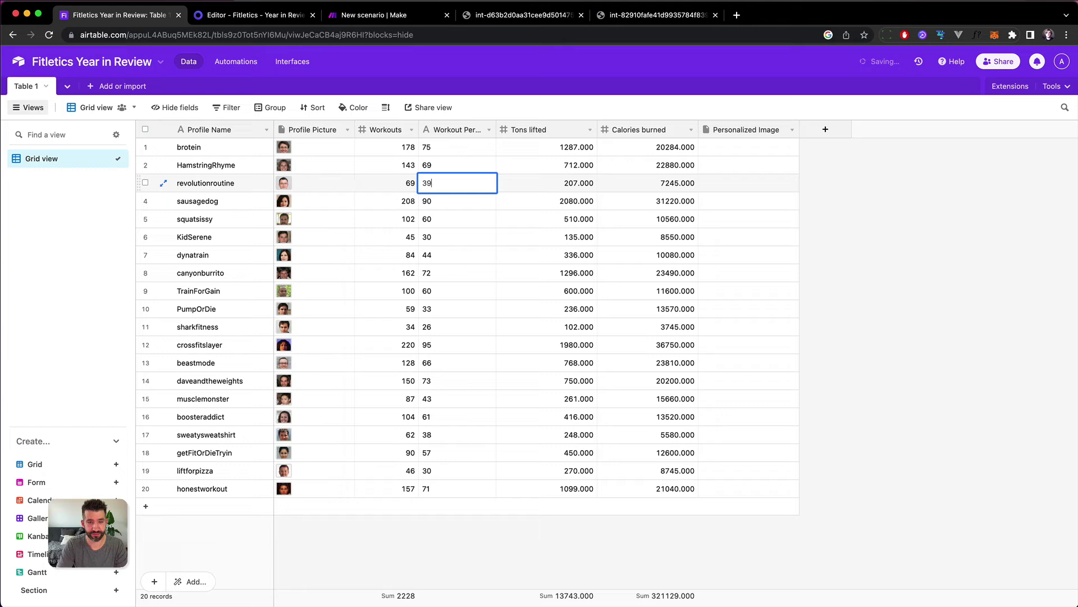
key("Return")
- Rerun the scenario and open the new image, lacking the percentile caption and arrow, in a new tab
left_click(380, 21)
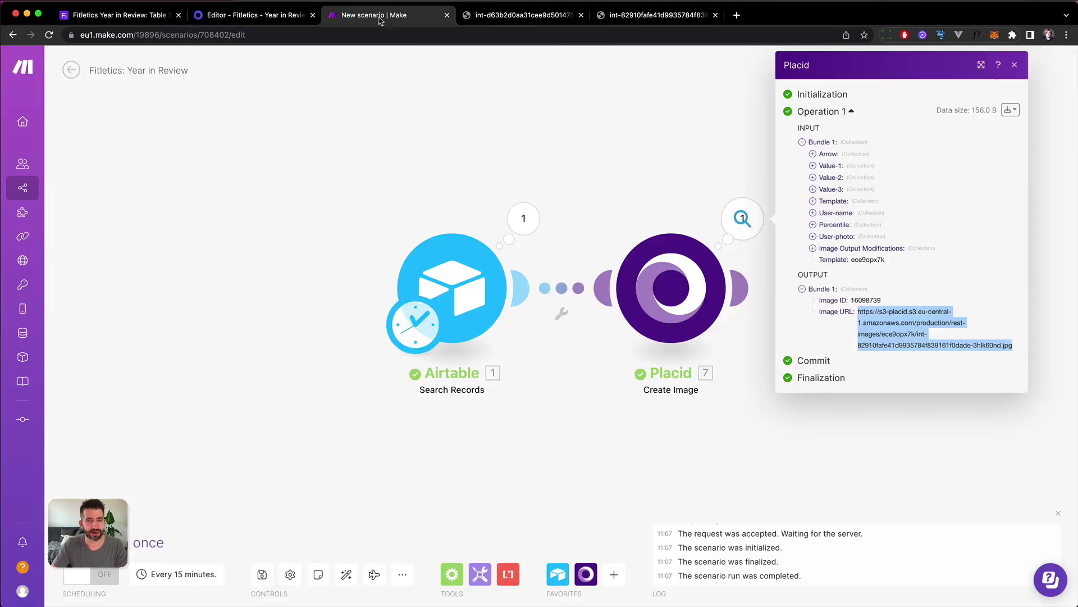
left_click(544, 252)
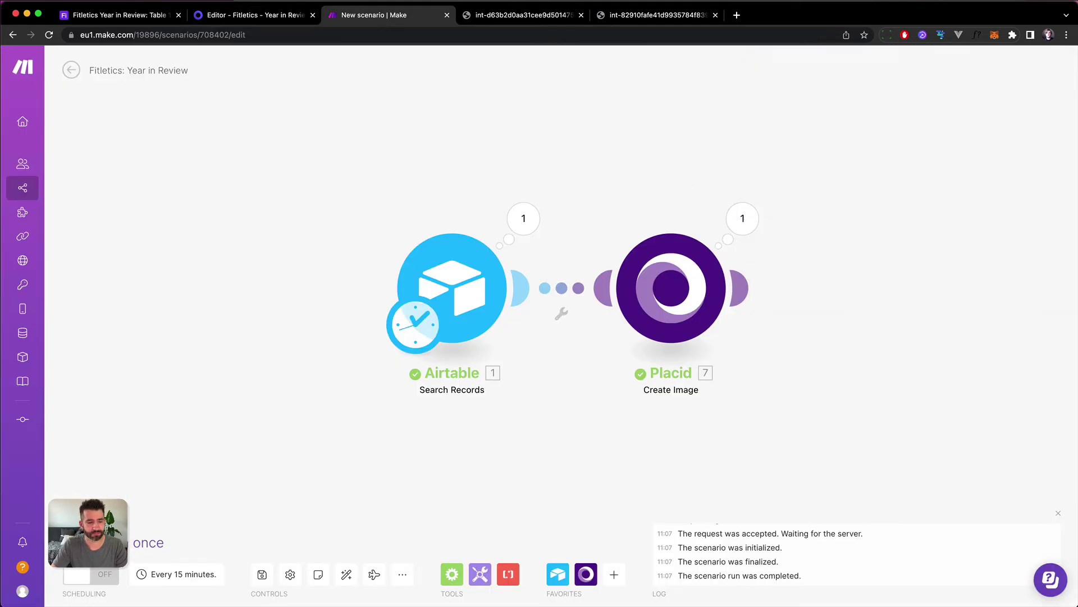
left_click(90, 539)
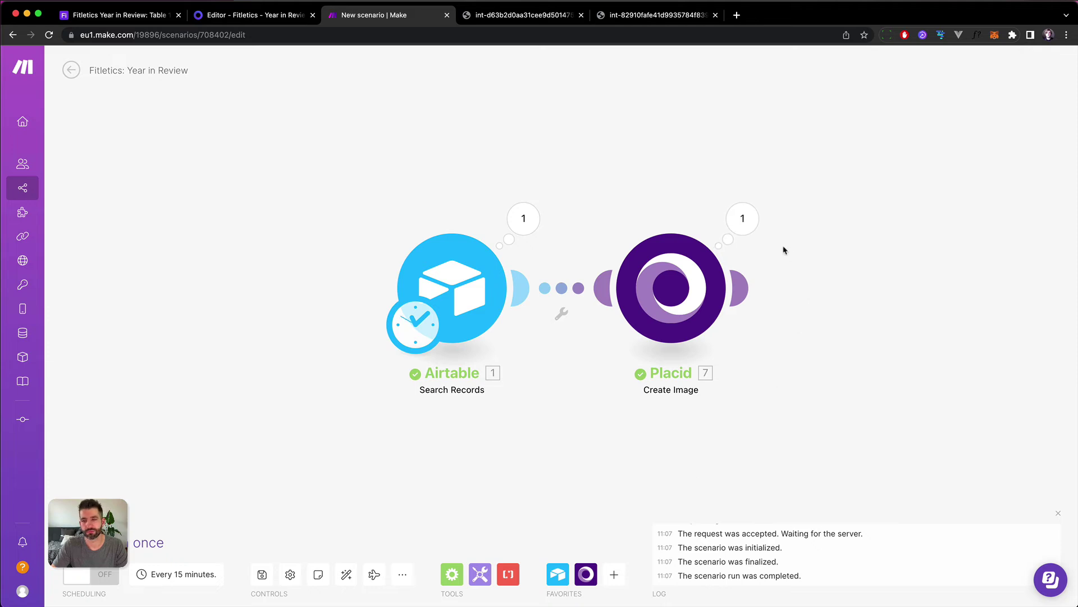
left_click(743, 230)
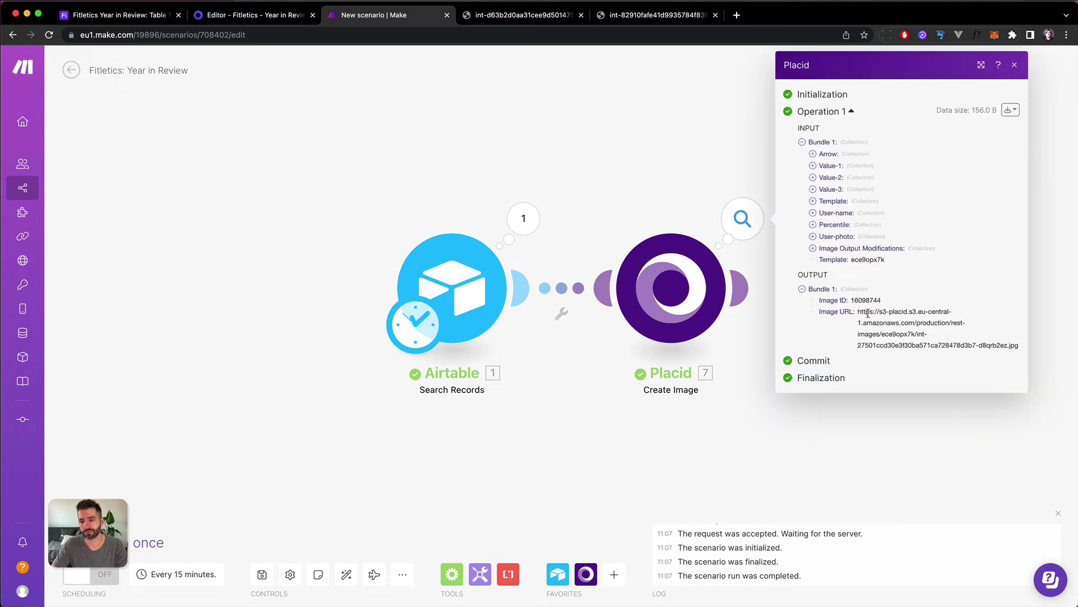
left_click_drag(868, 313, 1014, 345)
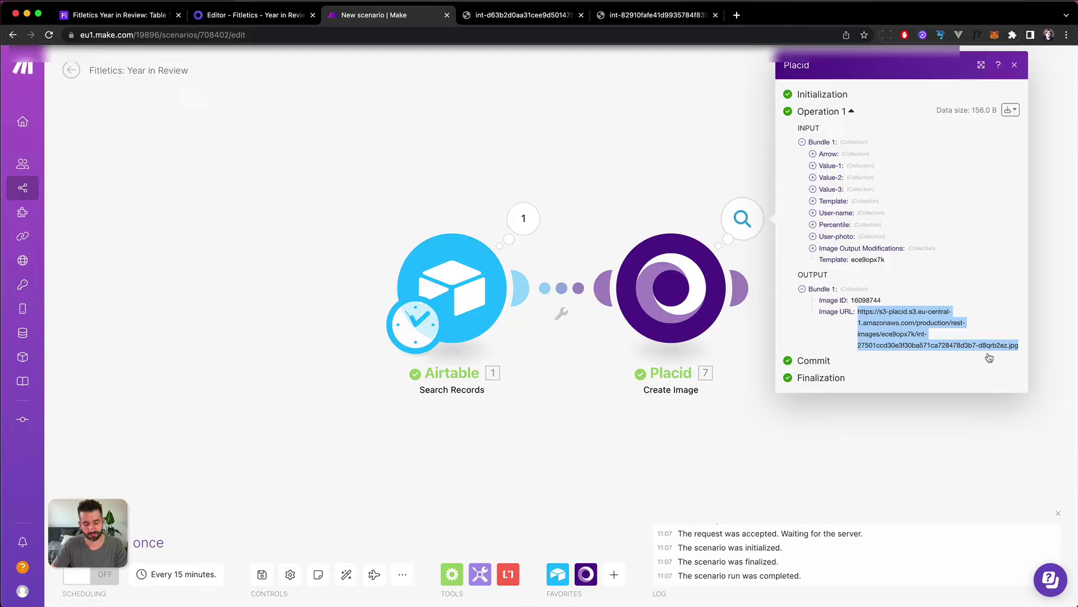
key("super+t")
key("super+v")
key("Return")
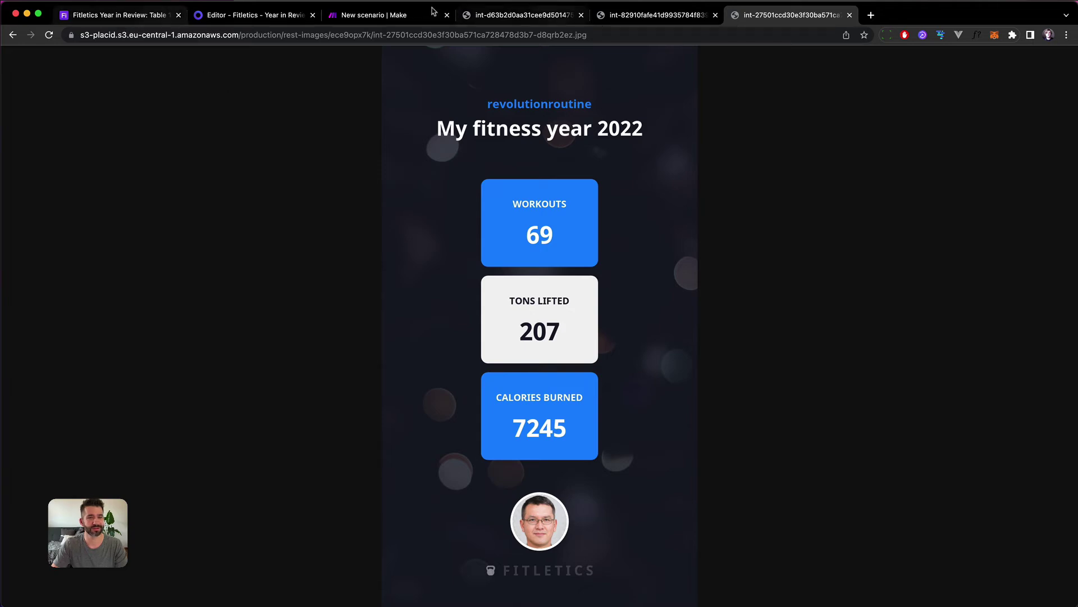
left_click(127, 15)
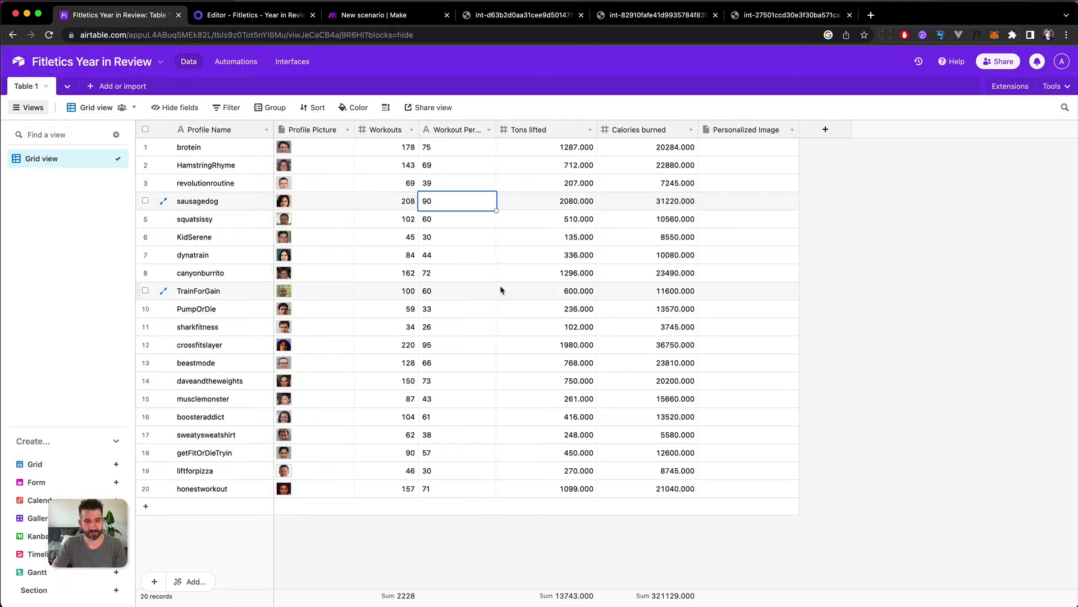
- Undo the edit so Workout Percentile reads 41 again, then return to Make
key("super+z")
key("super+z")
key("super+z")
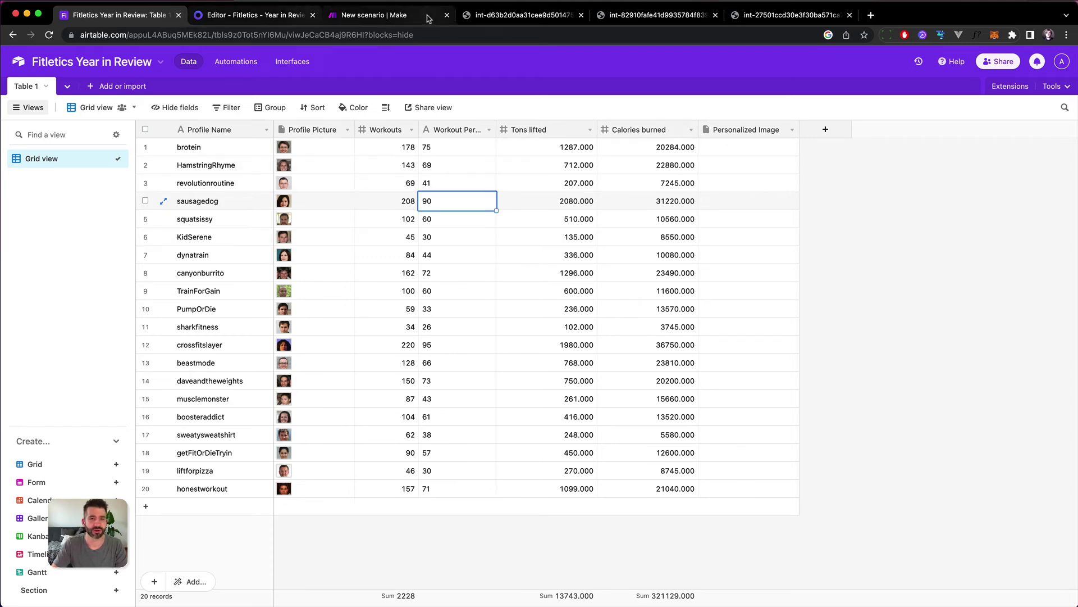
left_click(372, 15)
- Add an Airtable Update a Record module on the Fitletics Year in Review base, Table 1
left_click(900, 461)
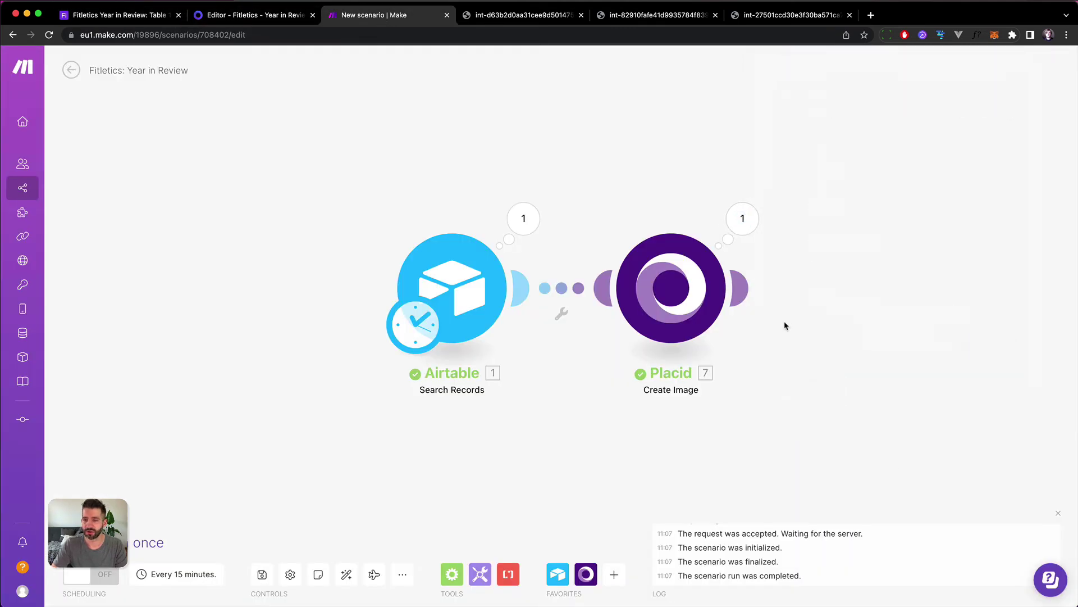
left_click(739, 288)
left_click(622, 250)
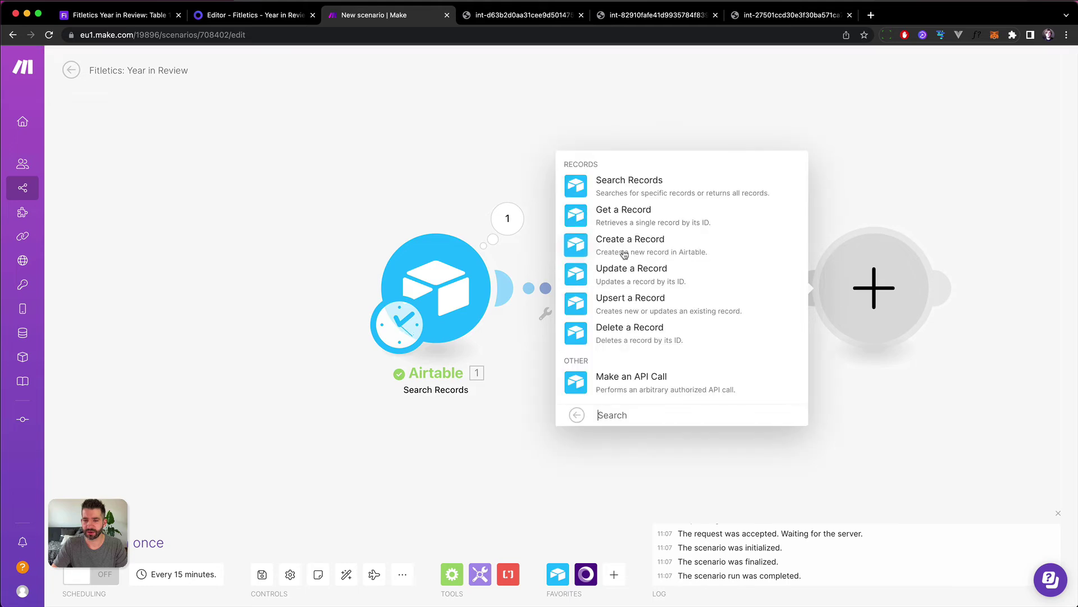
left_click(654, 278)
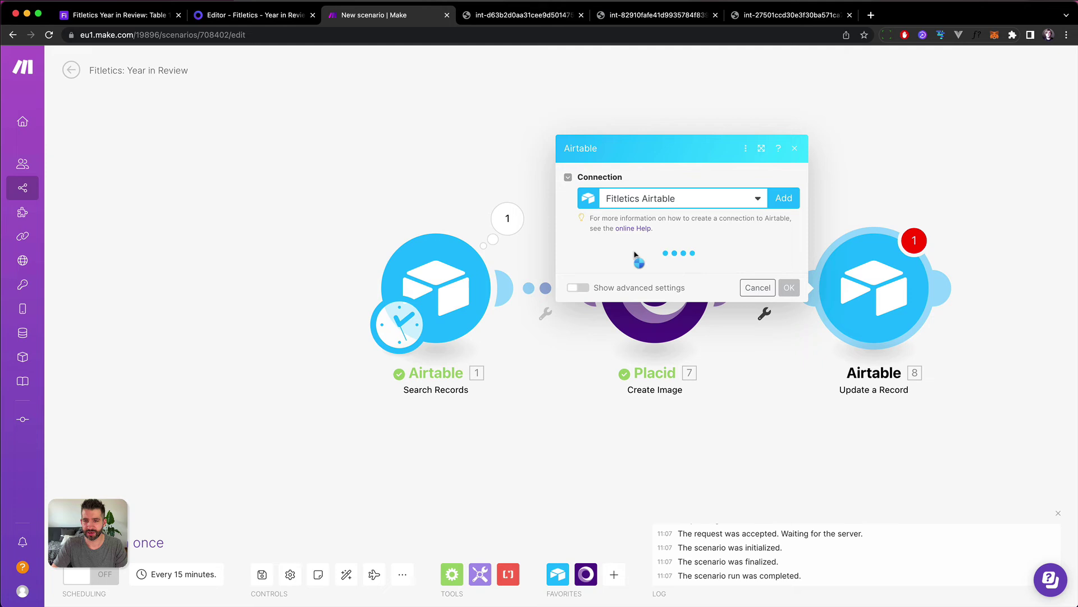
left_click(610, 278)
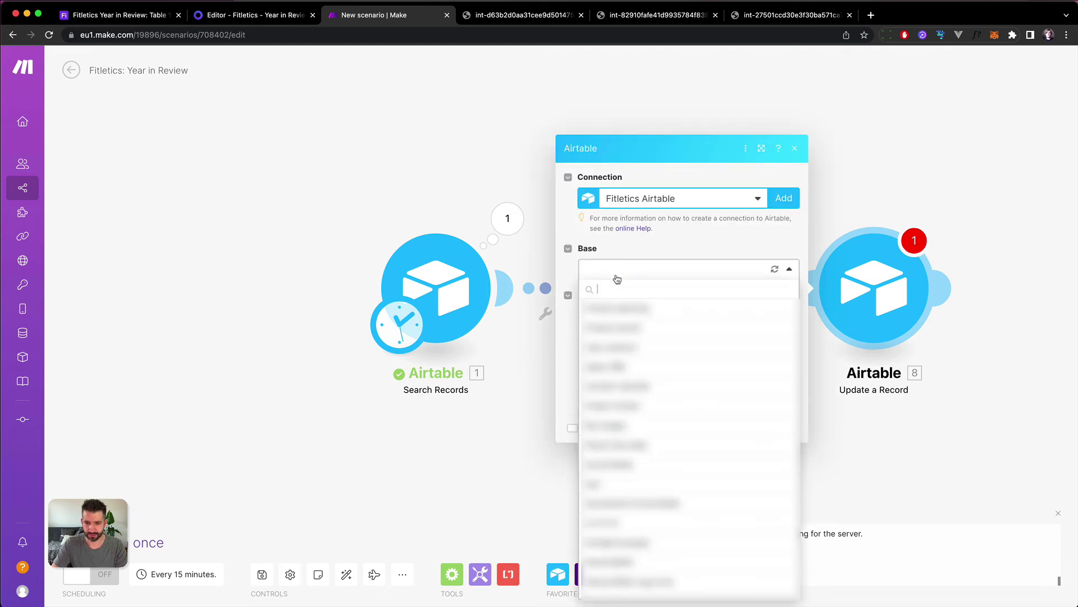
type("fitlec")
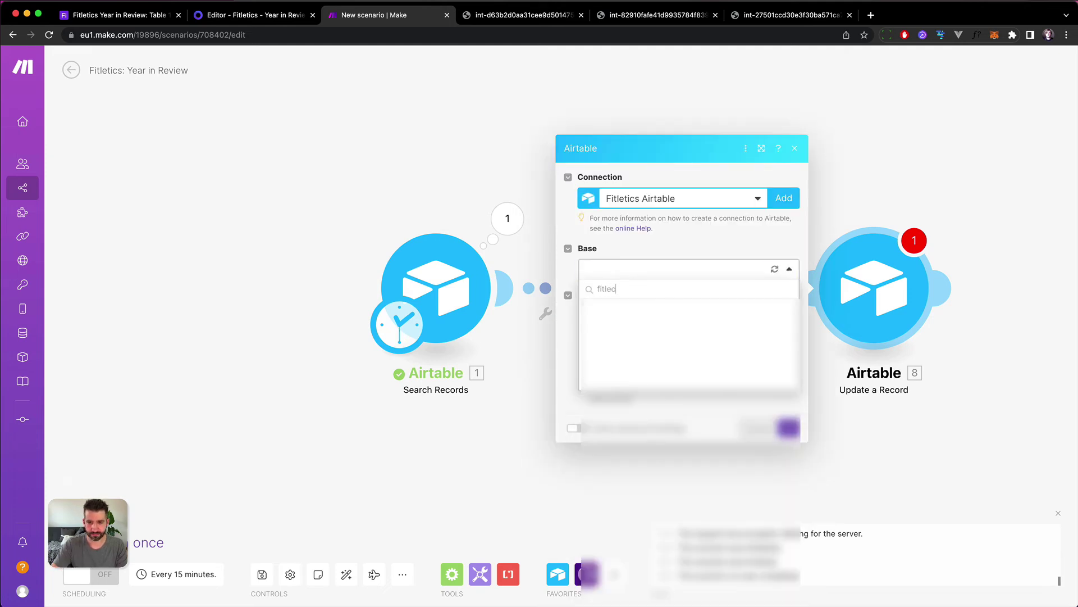
key("BackSpace")
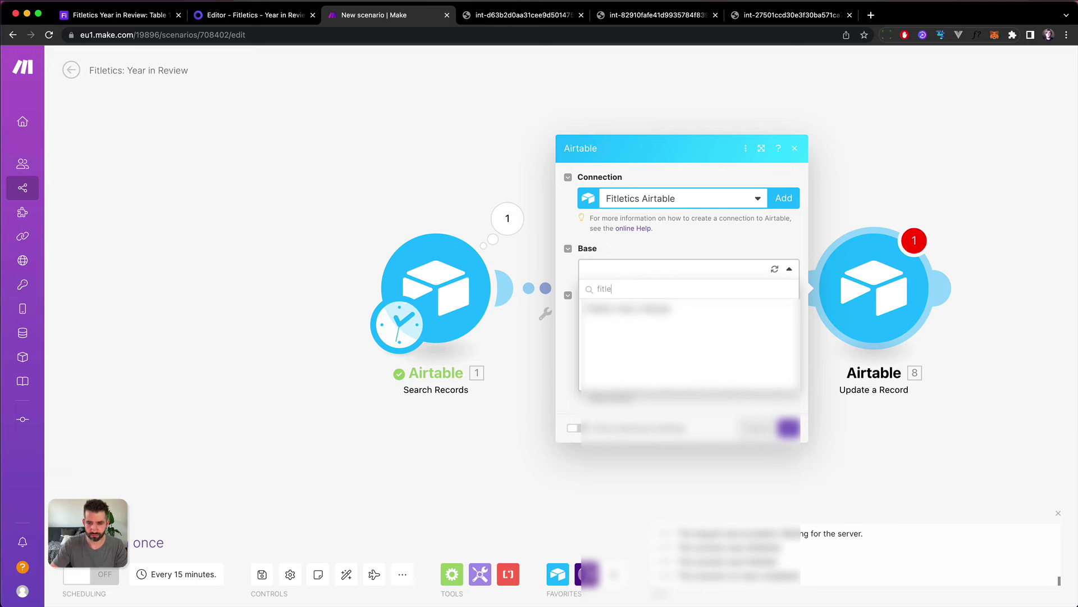
left_click(627, 309)
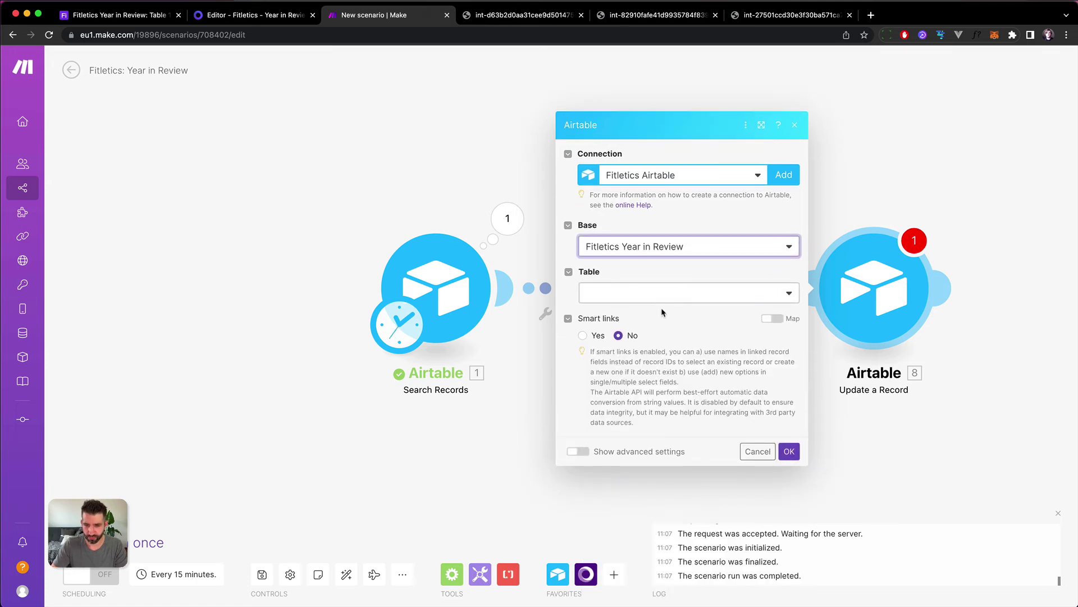
left_click(662, 295)
left_click(624, 308)
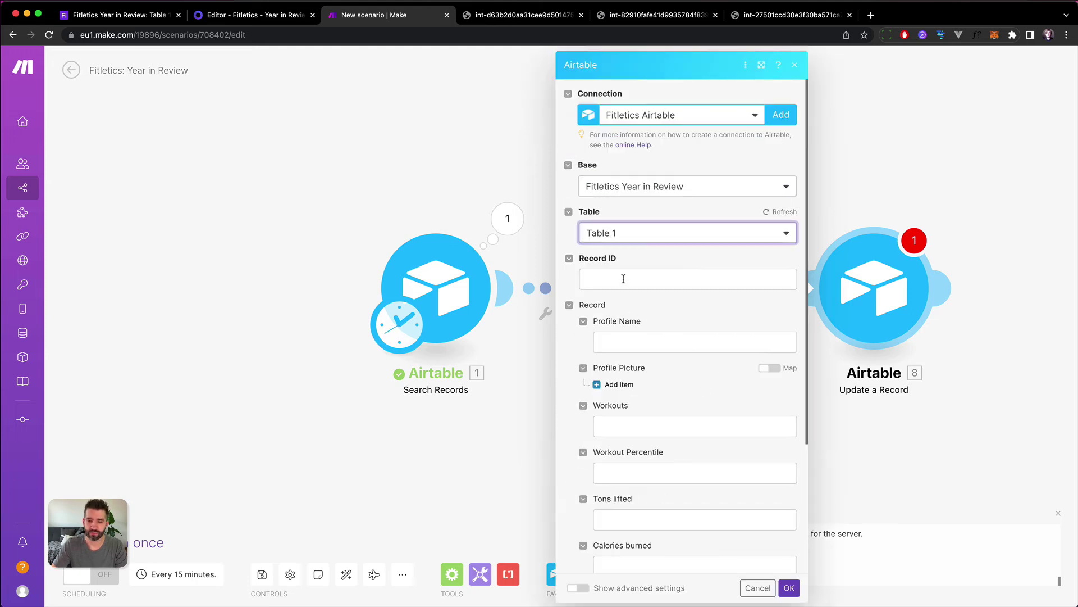
- Map 1. ID as the Record ID and leave the other record fields unchanged
left_click(646, 277)
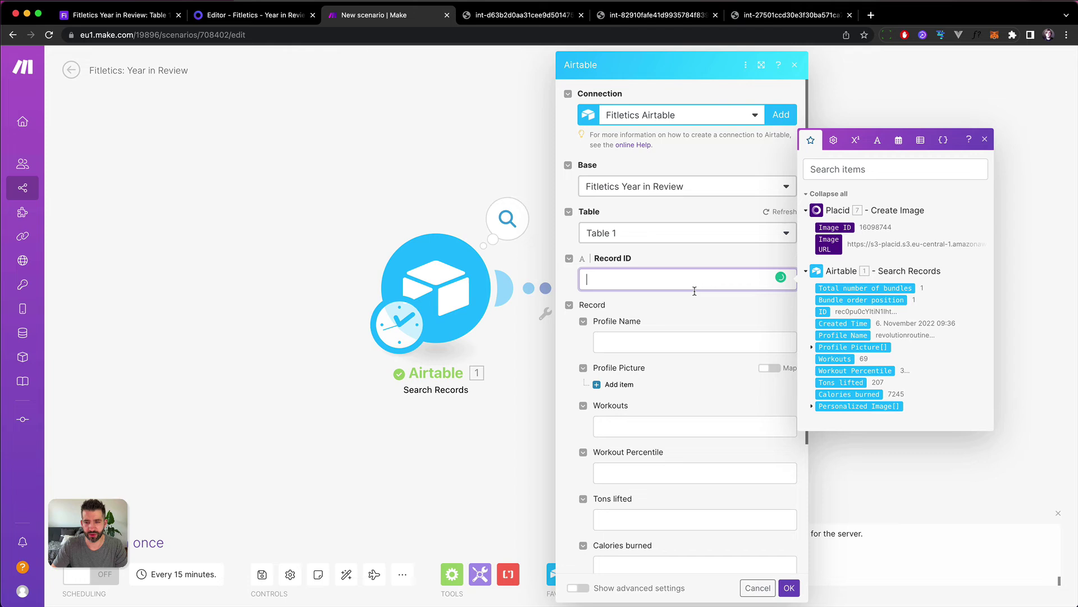
left_click(826, 311)
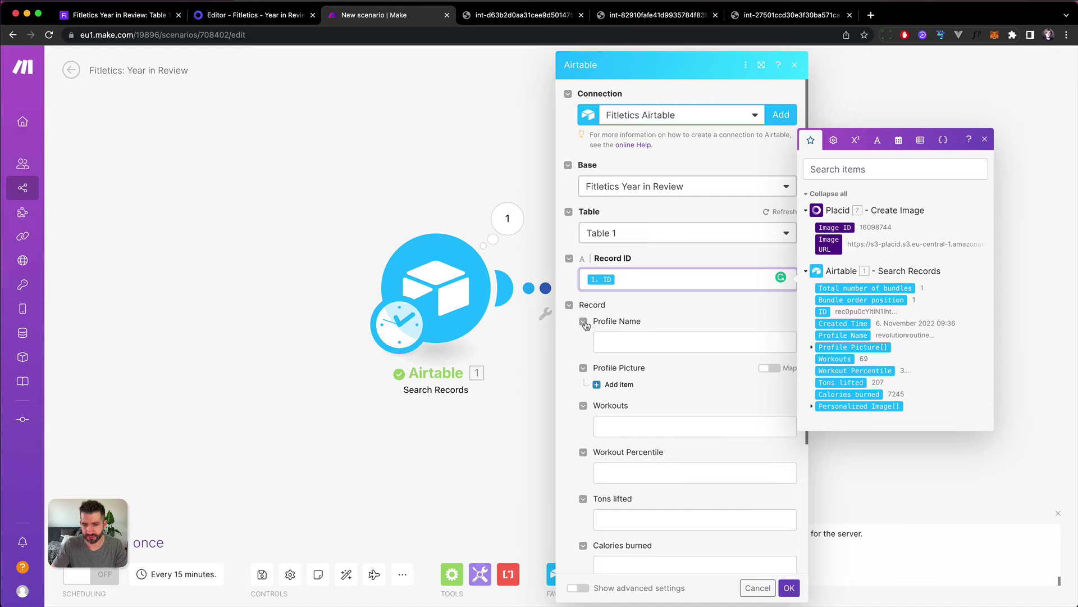
left_click(584, 323)
left_click(584, 338)
left_click(584, 354)
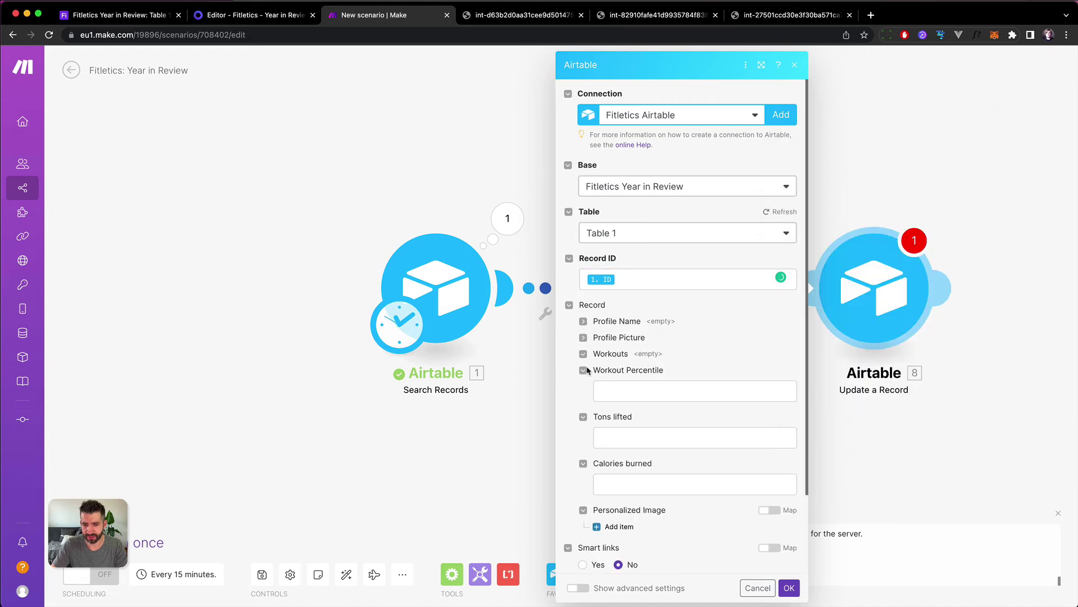
left_click(583, 370)
left_click(583, 386)
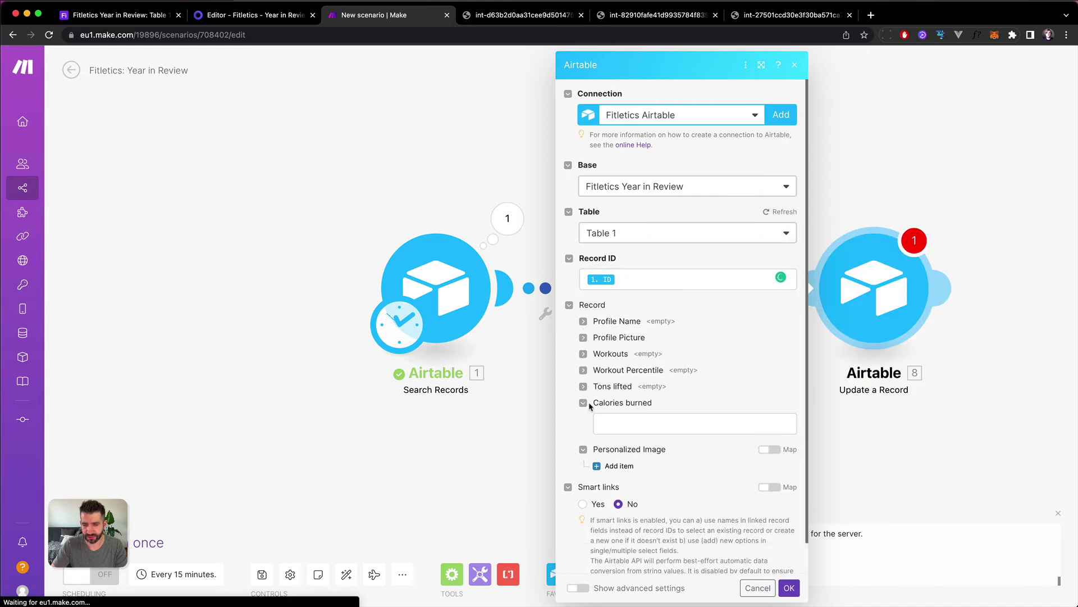
left_click(584, 403)
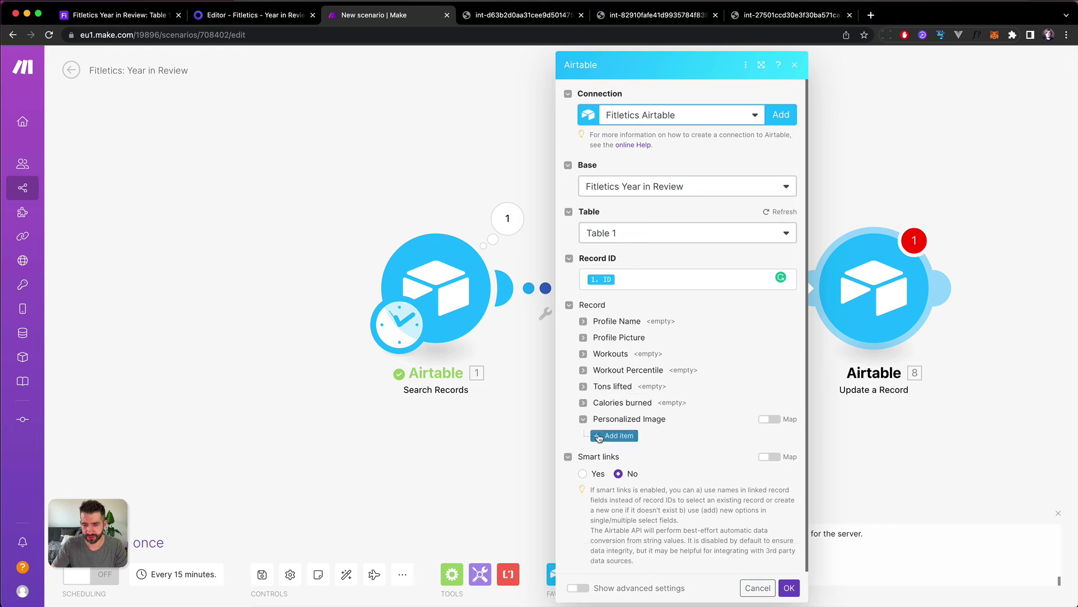
- Add a Personalized Image attachment using 7. Image URL and save the module
left_click(599, 436)
scroll(674, 444, "down", 3)
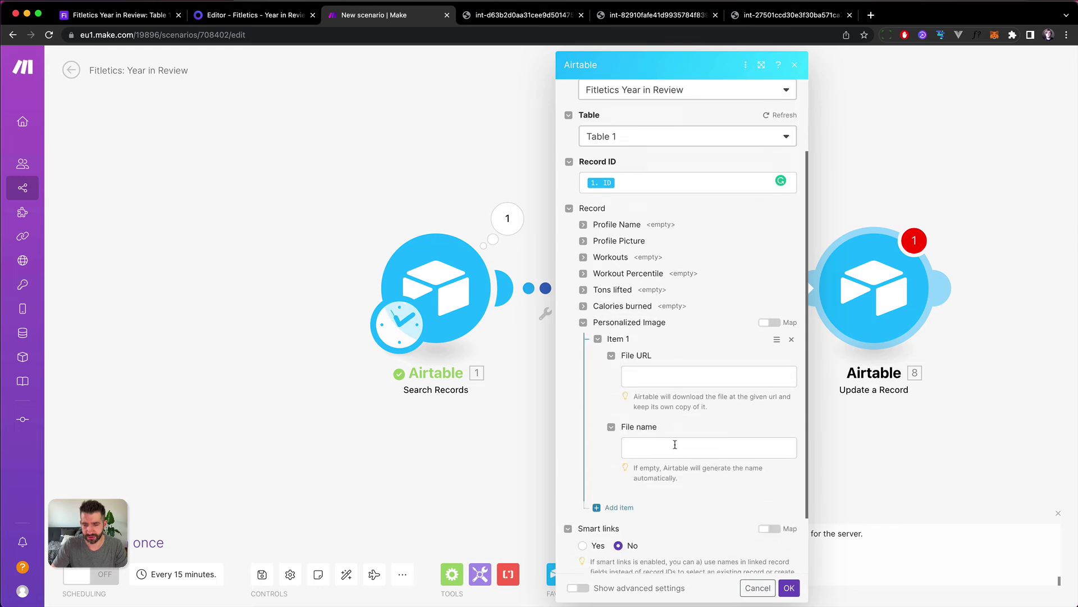
left_click(669, 380)
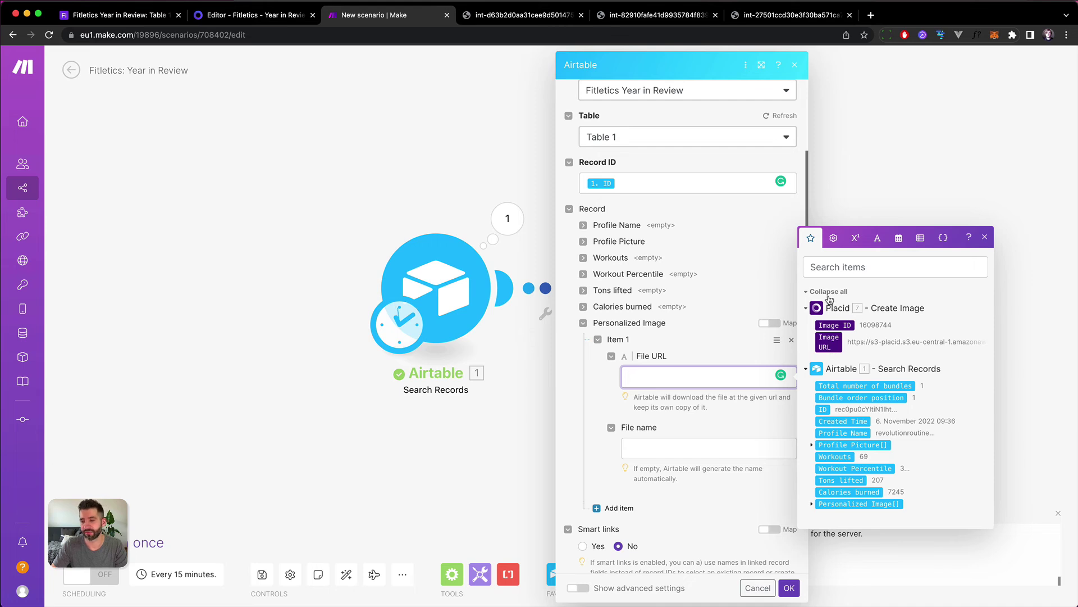
left_click(826, 342)
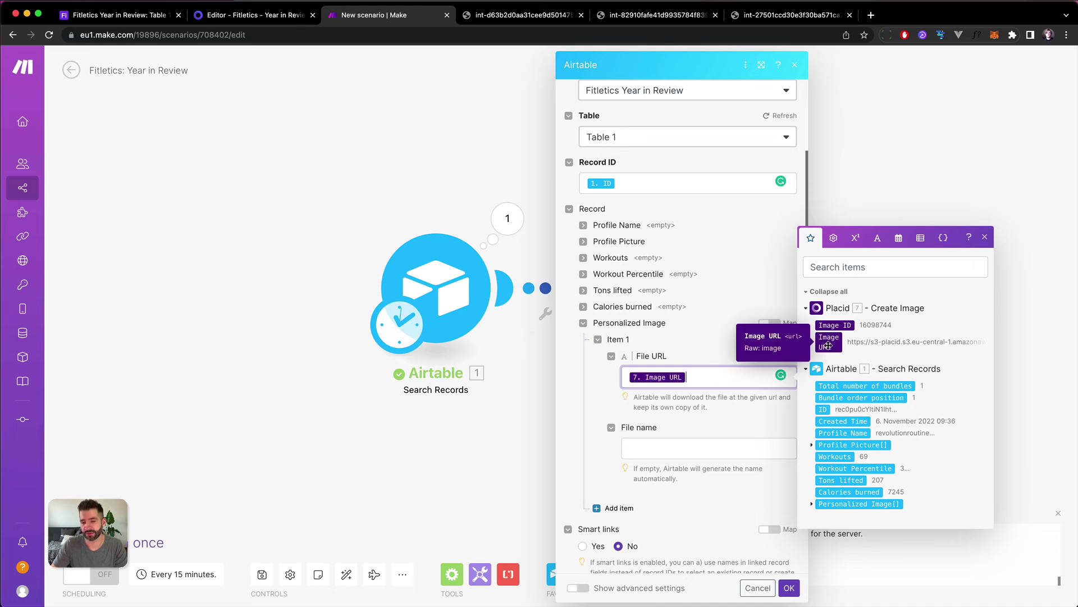
left_click(698, 445)
left_click(597, 339)
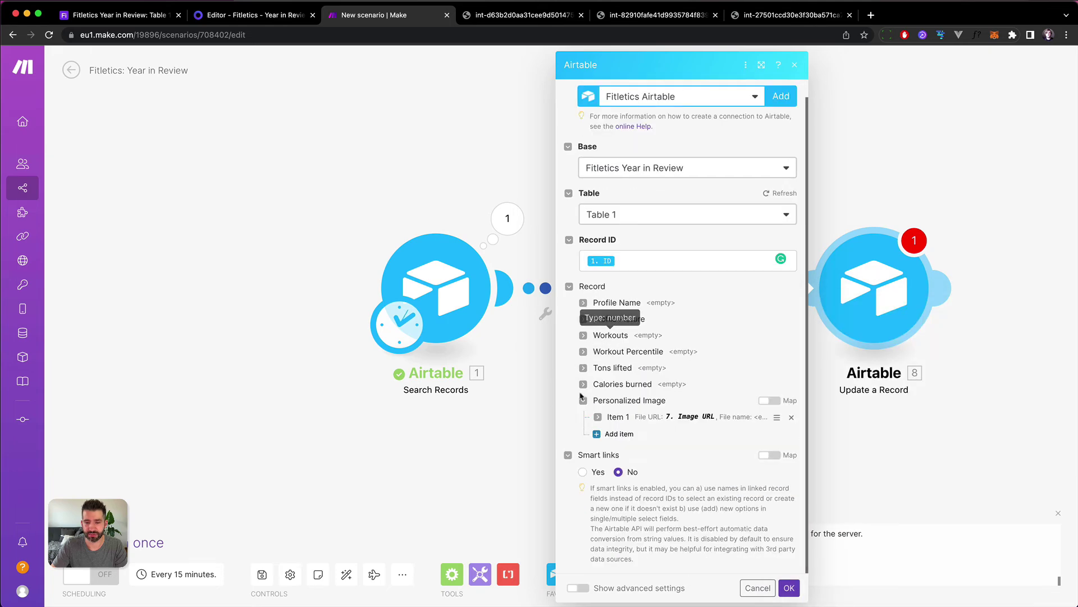
left_click(789, 587)
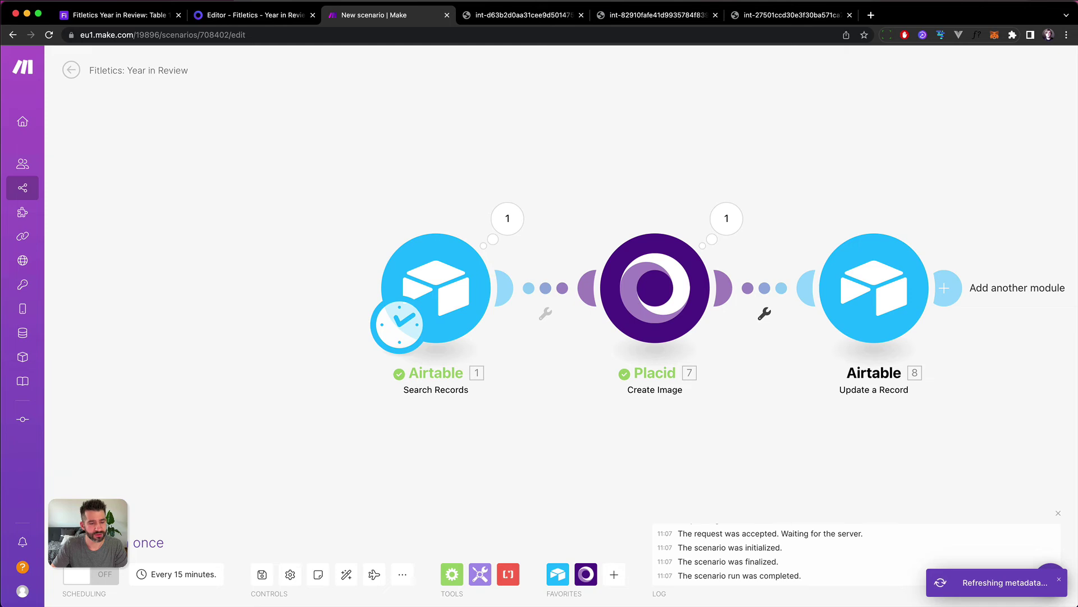
- Test-run the scenario once and preview revolutionroutine's generated image in Airtable's Personalized Image field
left_click(93, 534)
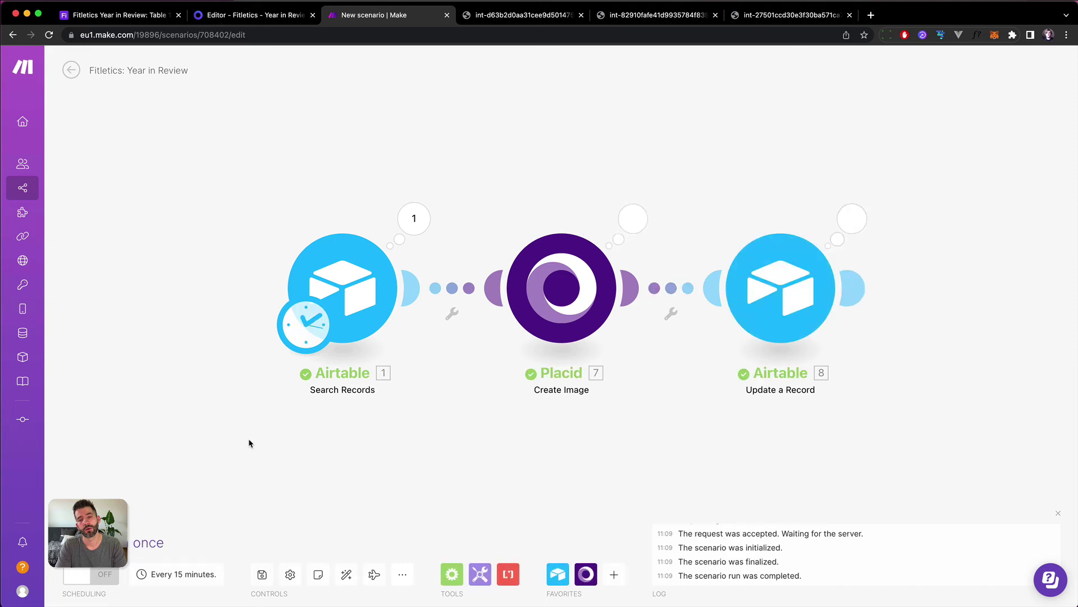
left_click(81, 21)
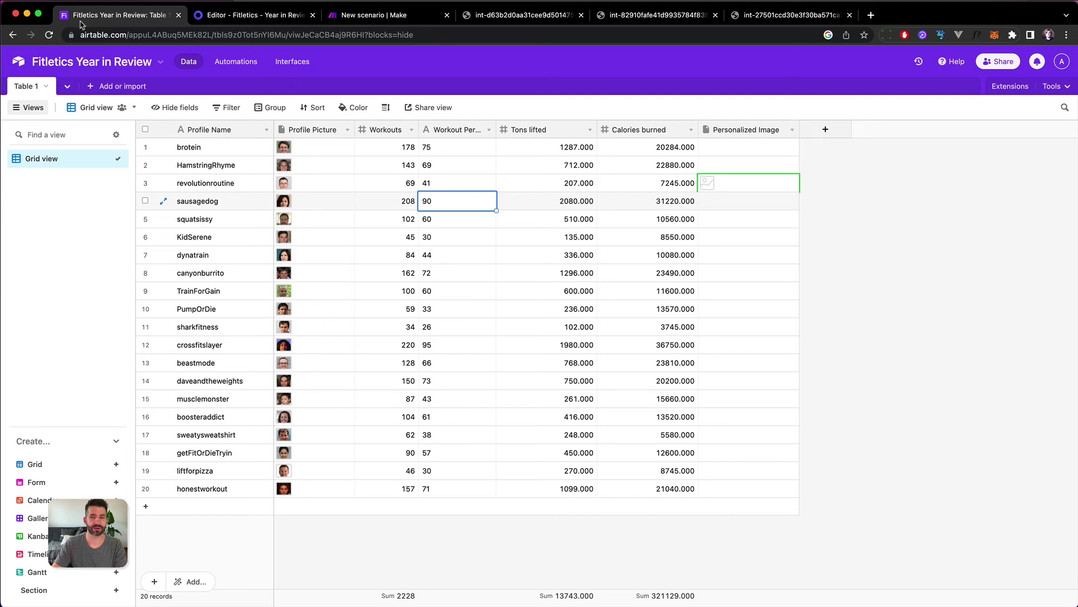
left_click(707, 185)
left_click(707, 184)
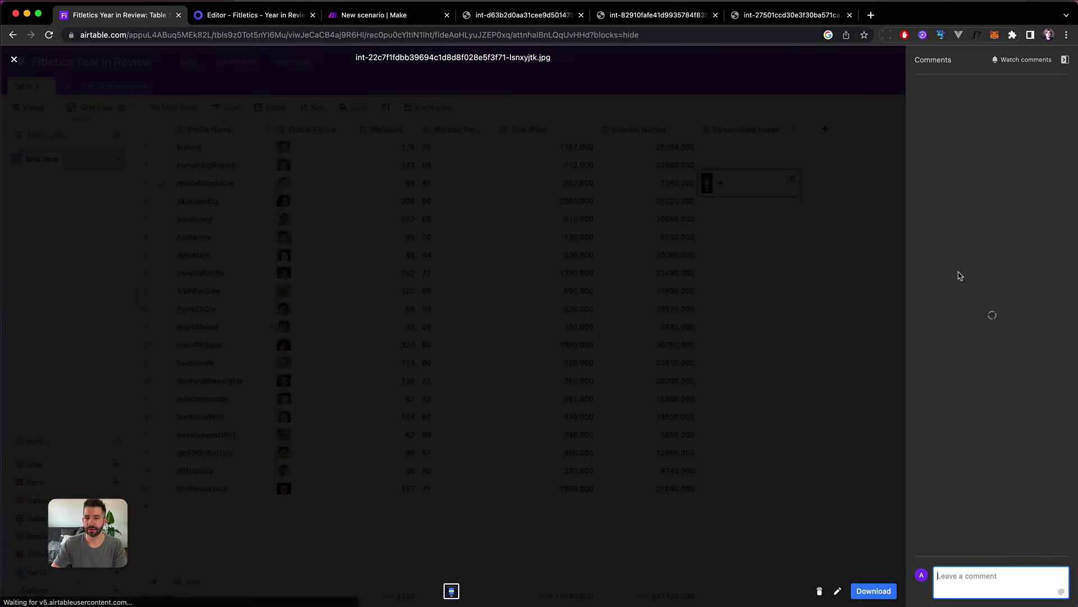
left_click(767, 294)
left_click(374, 15)
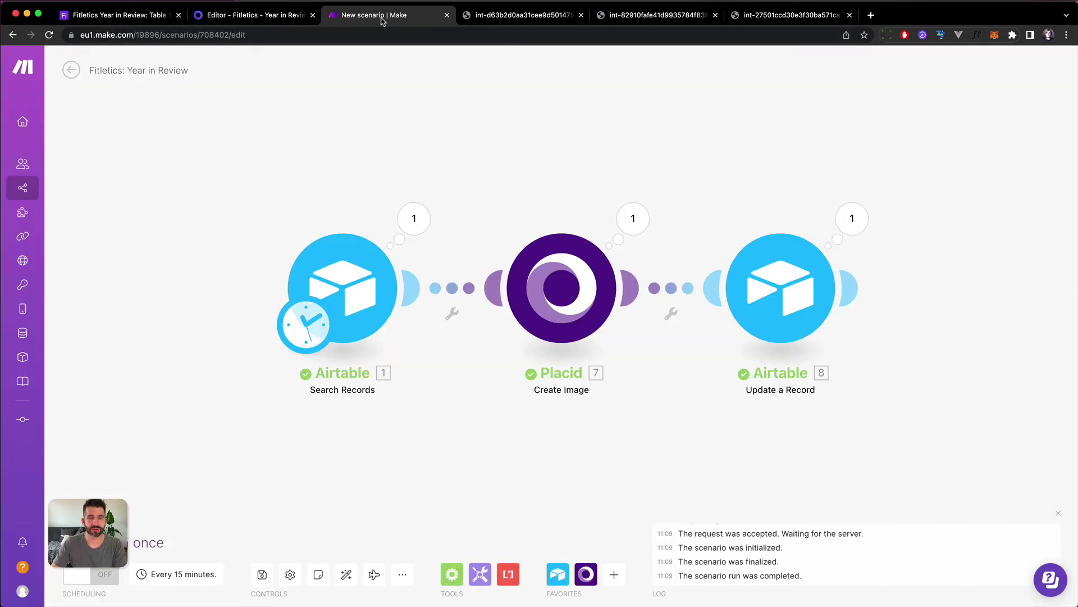
- Raise the Search Records limit from 1 to 20 and run the scenario for all records
left_click(343, 281)
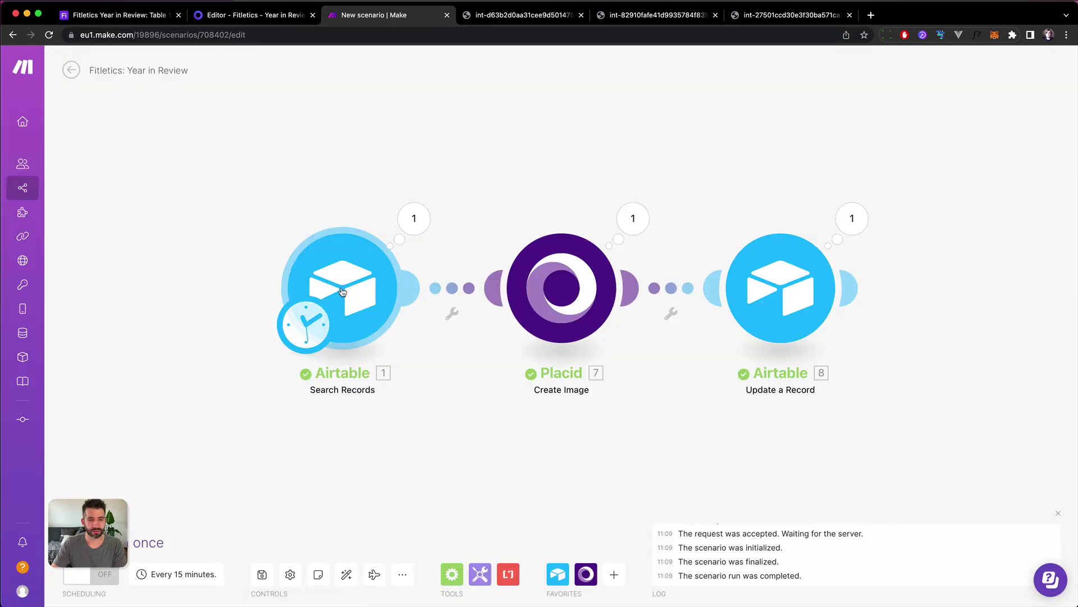
left_click(471, 473)
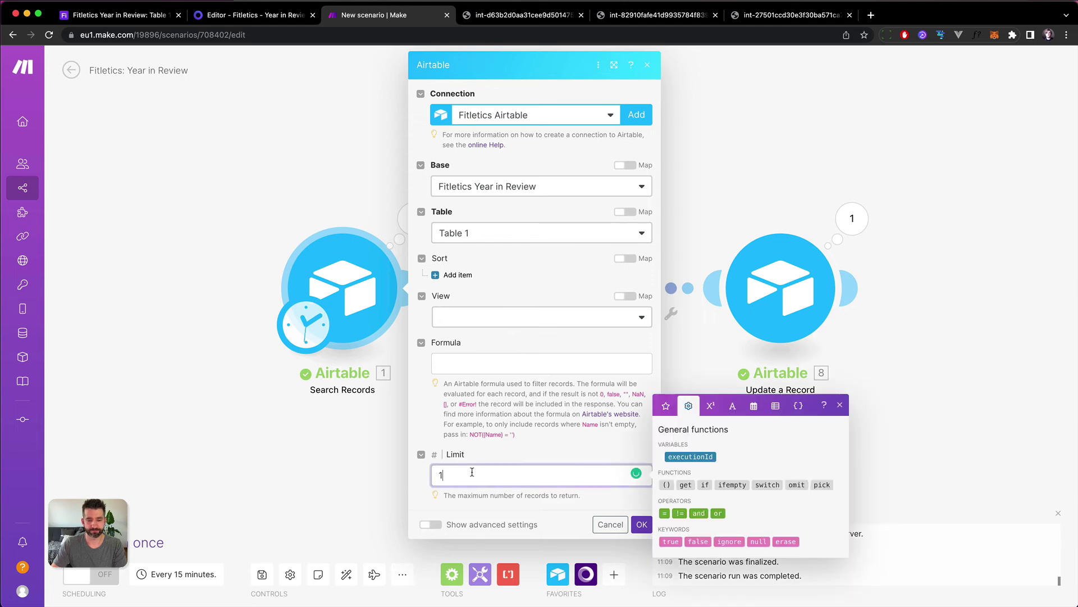
key("BackSpace")
type("20")
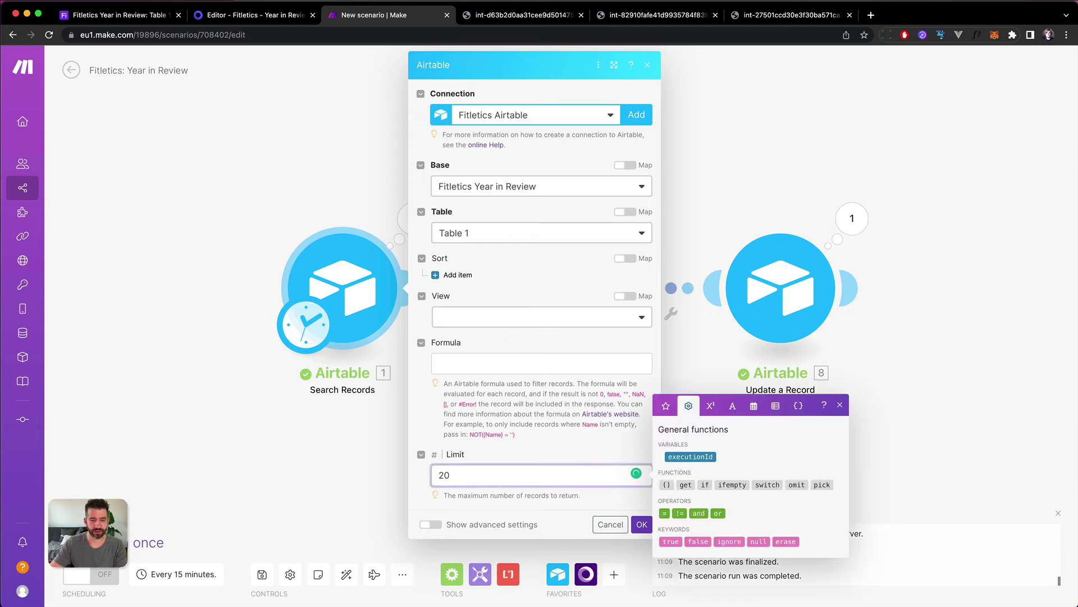
left_click(112, 15)
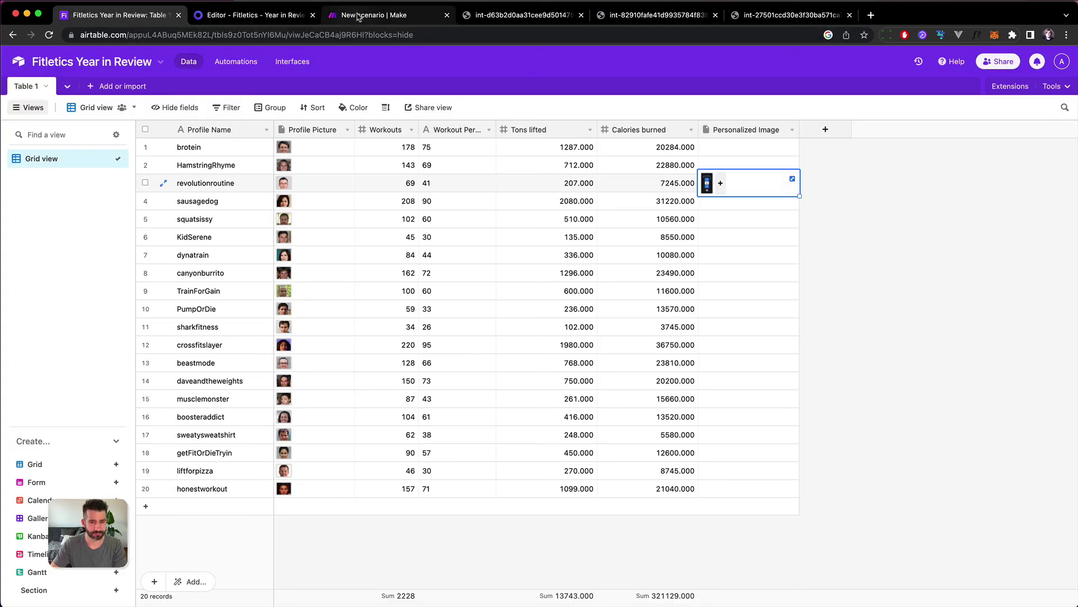
left_click(358, 15)
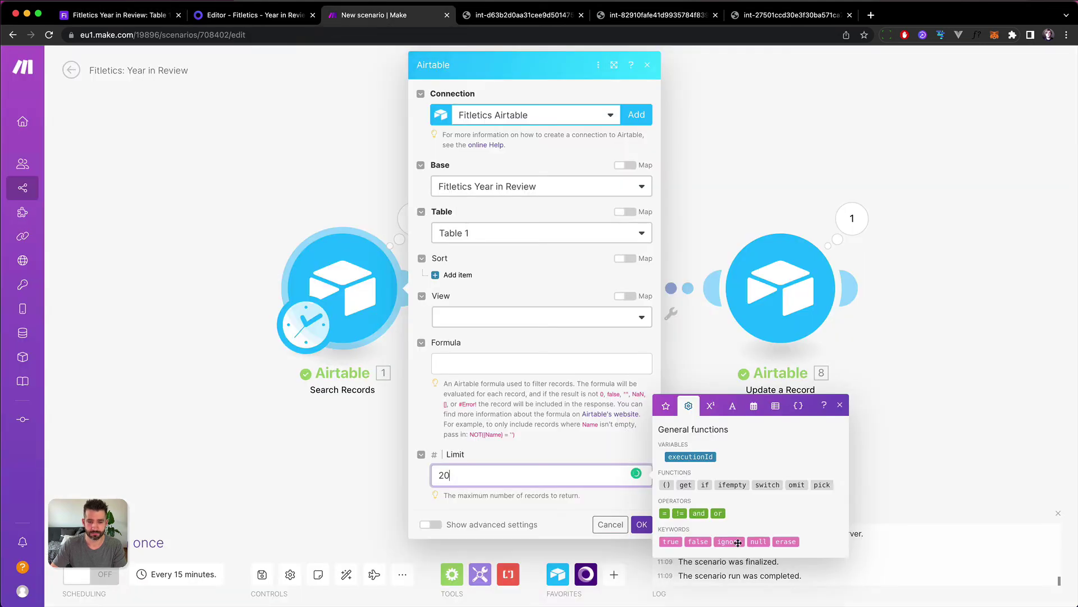
left_click(642, 524)
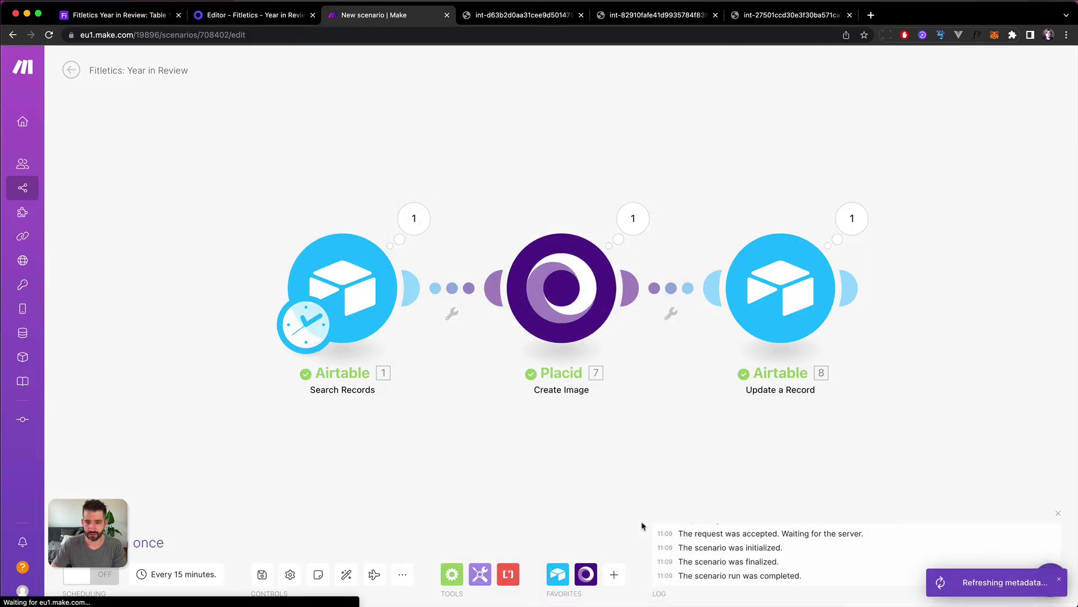
left_click(88, 540)
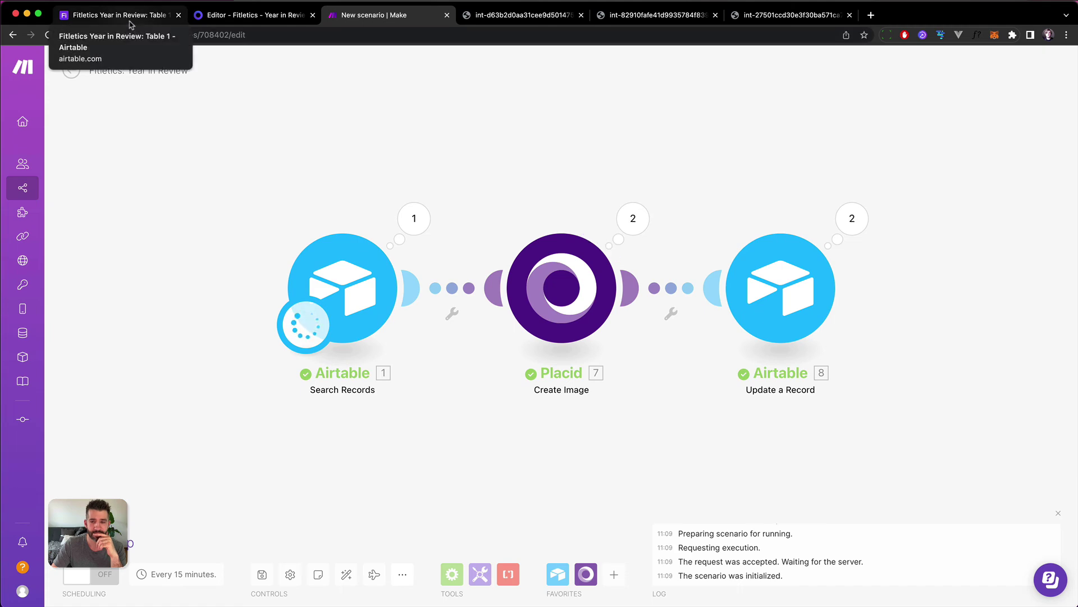
- In Airtable, preview KidSerene's generated year-in-review image full size
left_click(131, 25)
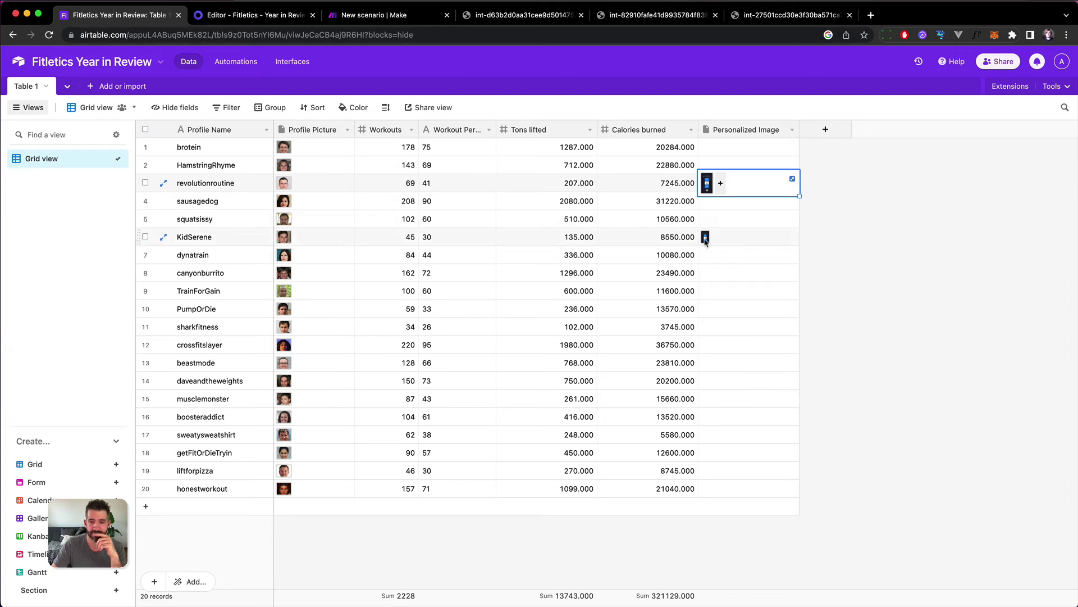
left_click(706, 238)
left_click(706, 238)
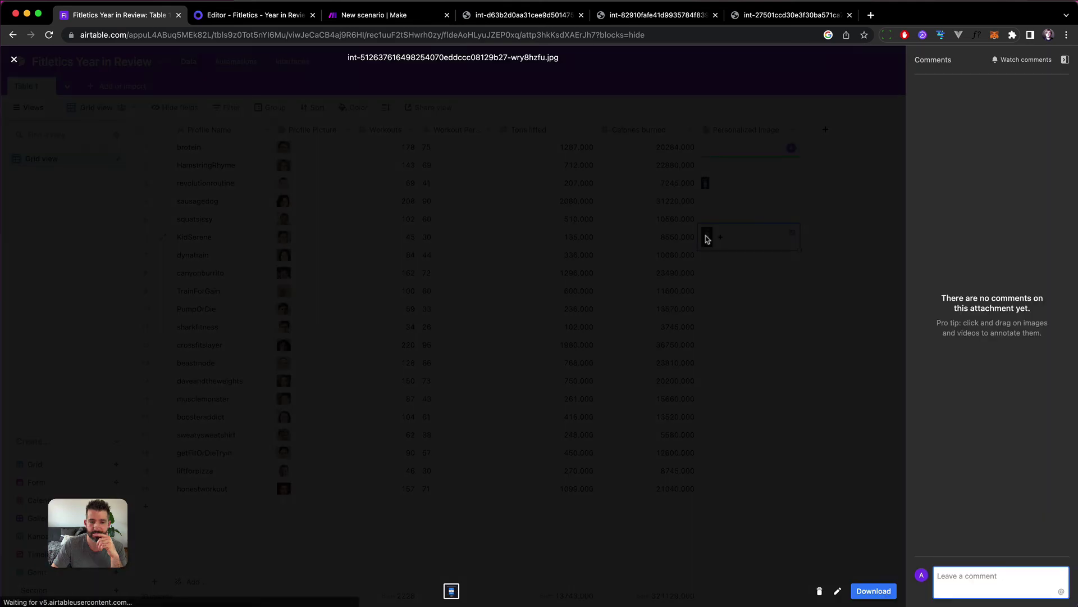
key("Escape")
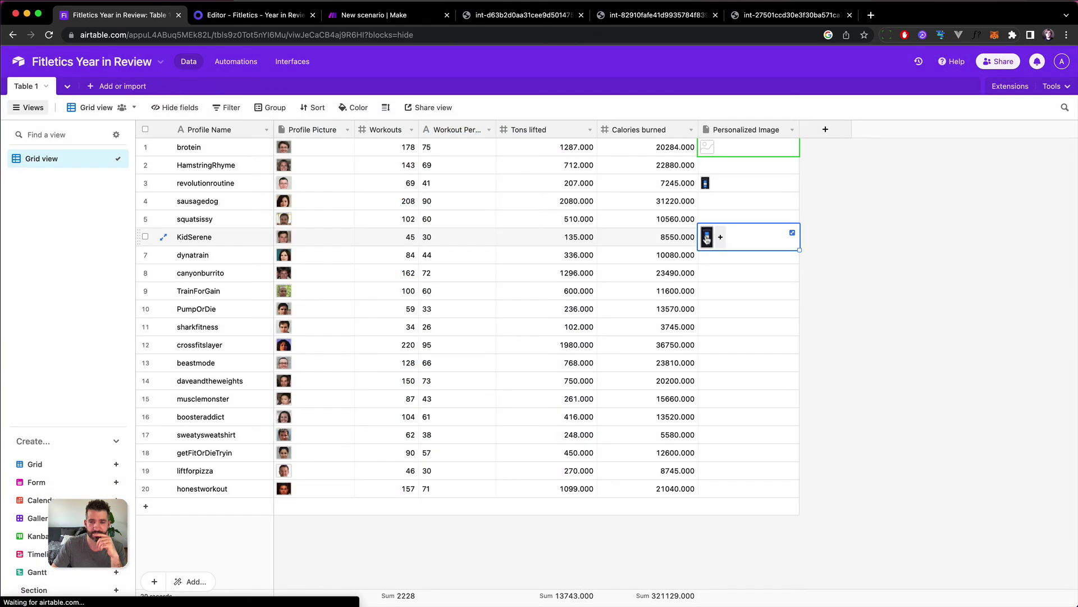
left_click(767, 309)
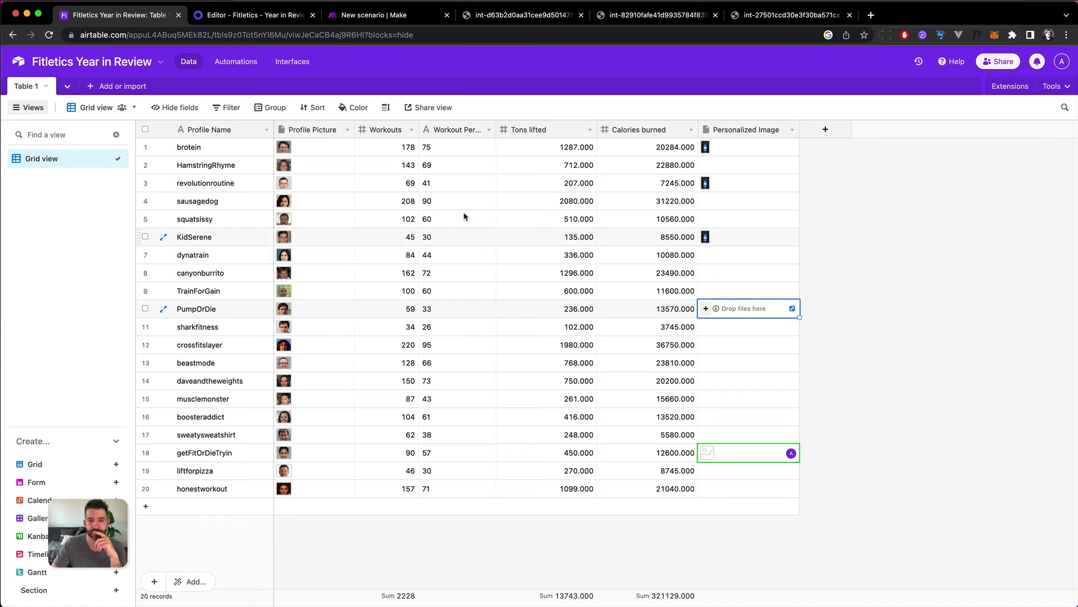
left_click(705, 236)
left_click(706, 236)
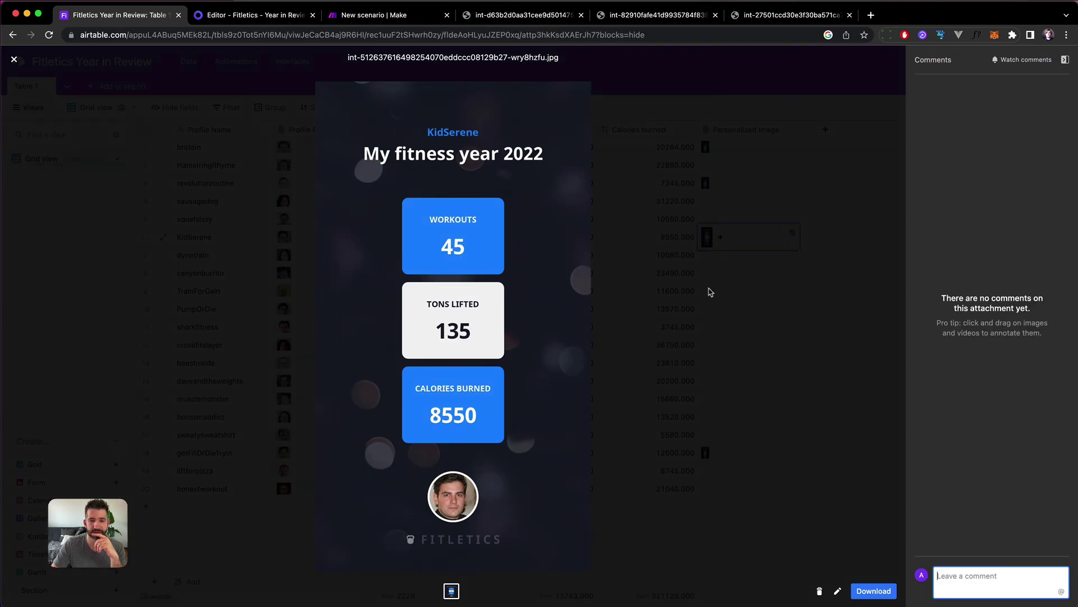
left_click(708, 290)
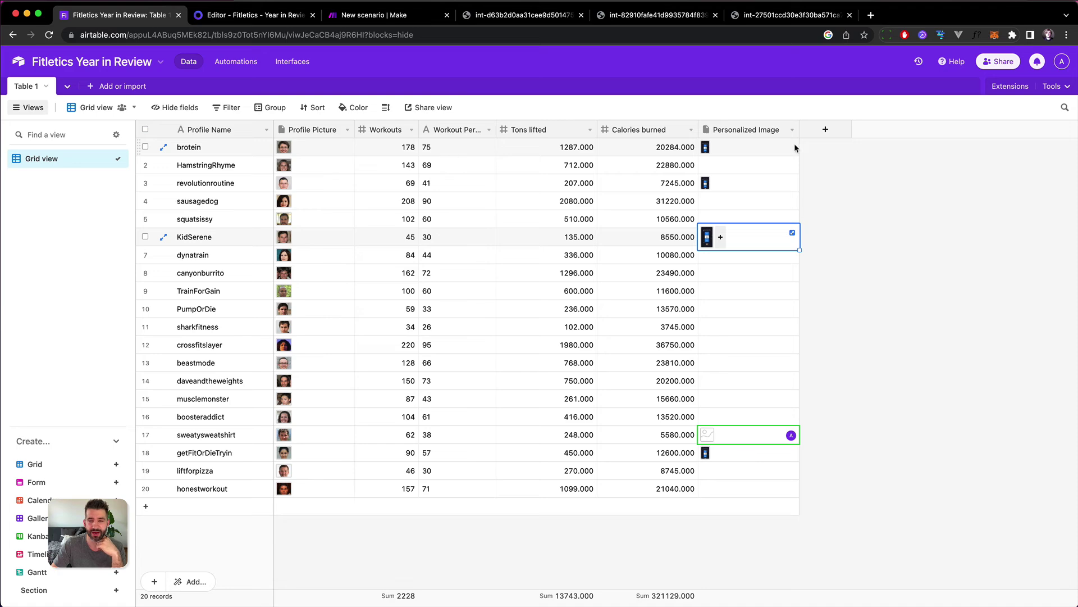
- Preview protein's generated year-in-review image full size
left_click(706, 147)
left_click(706, 147)
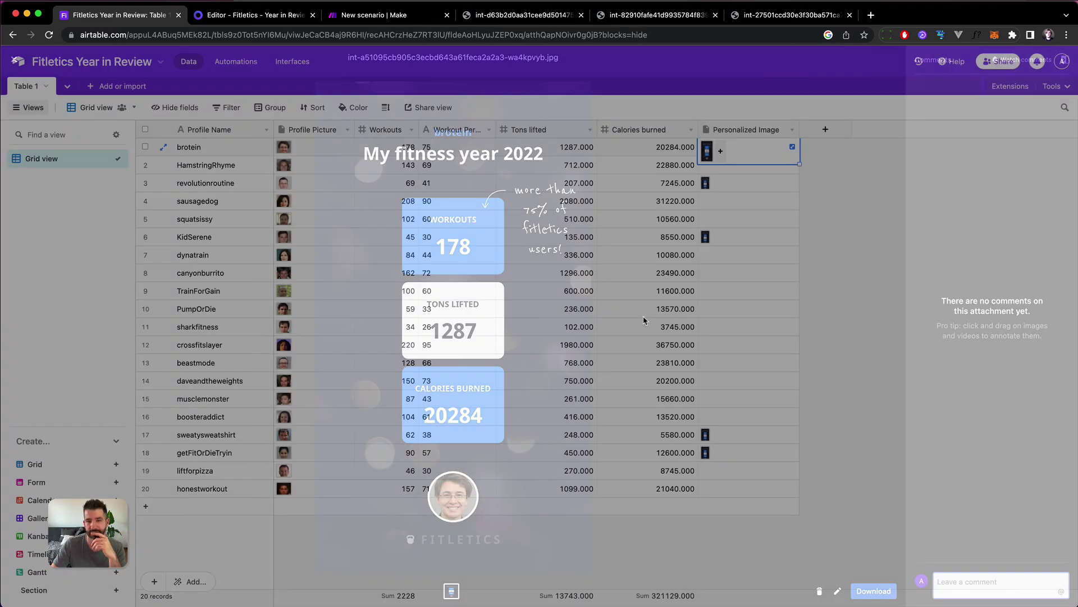
left_click(640, 317)
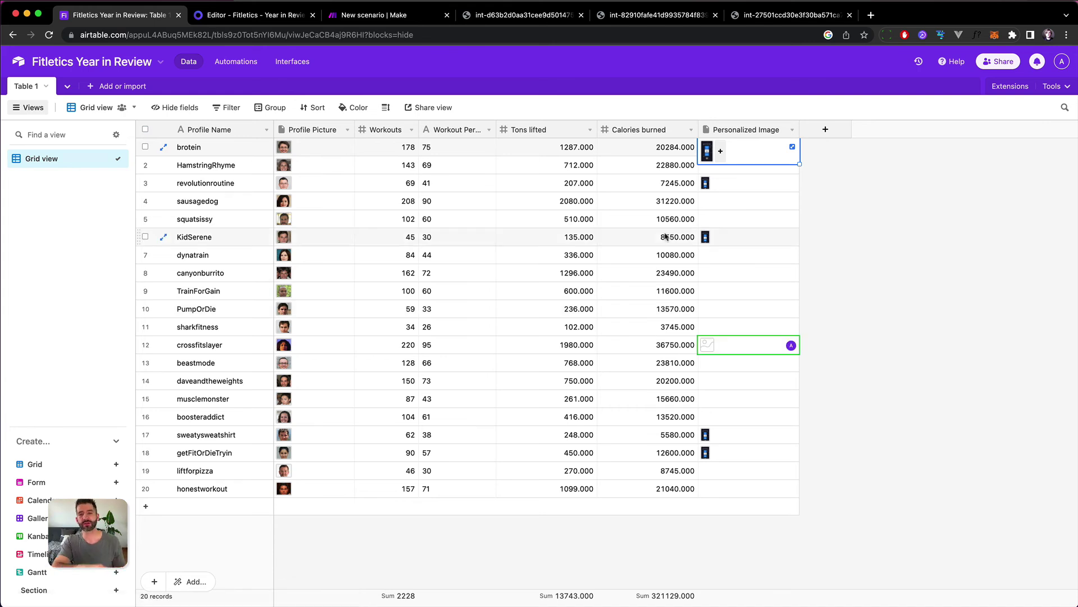